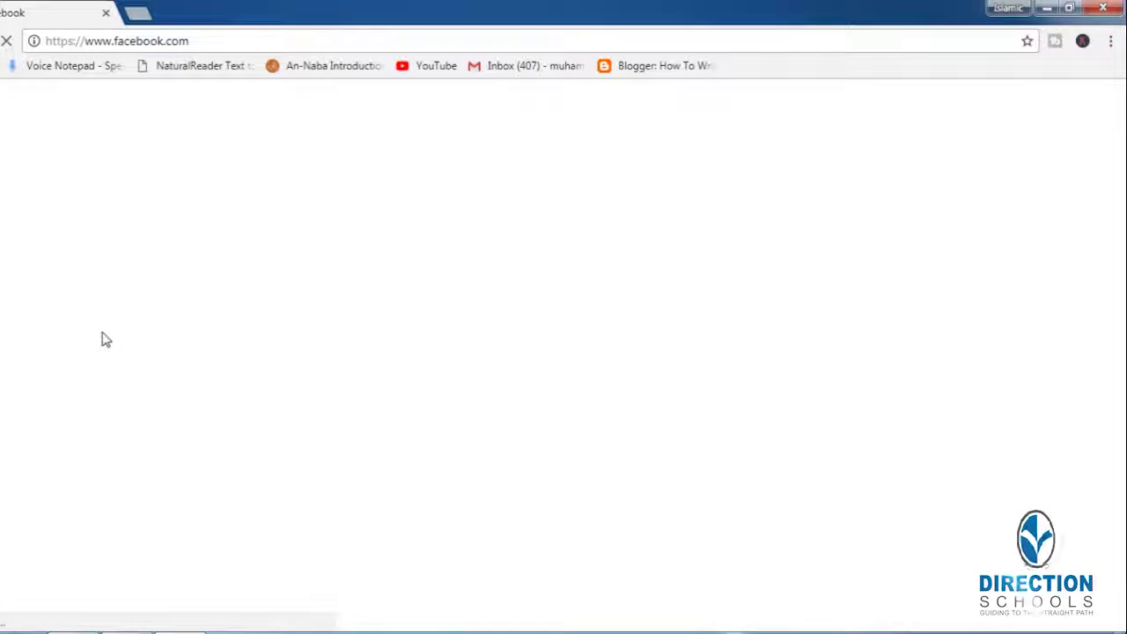
Open the Facebook home page in a new browser tab
key(ctrl+t)
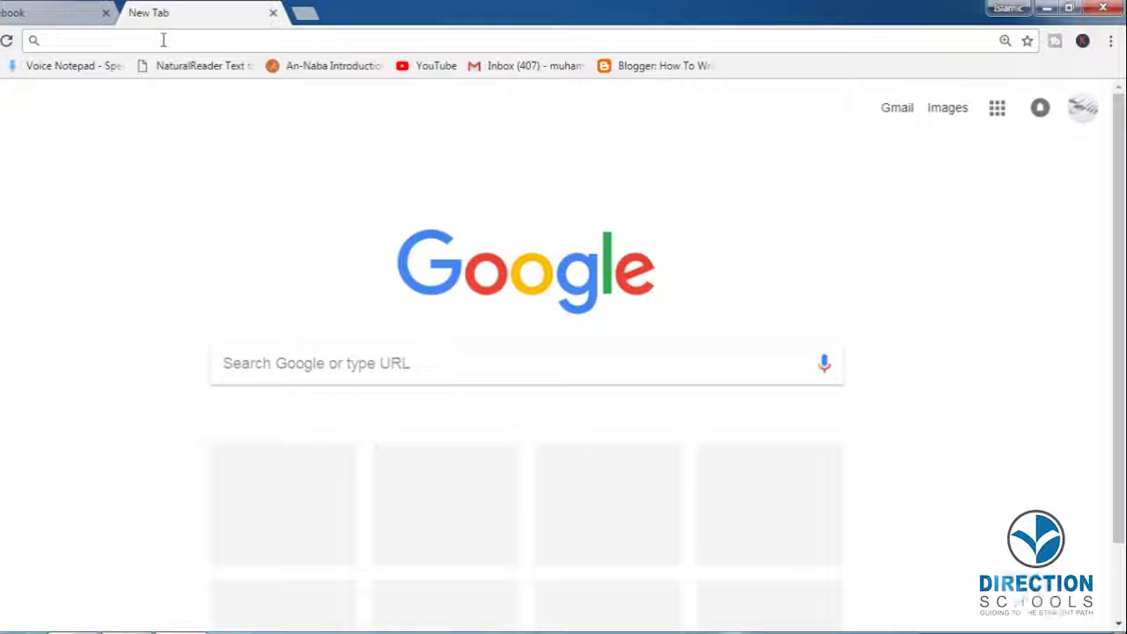
text(FACEBO)
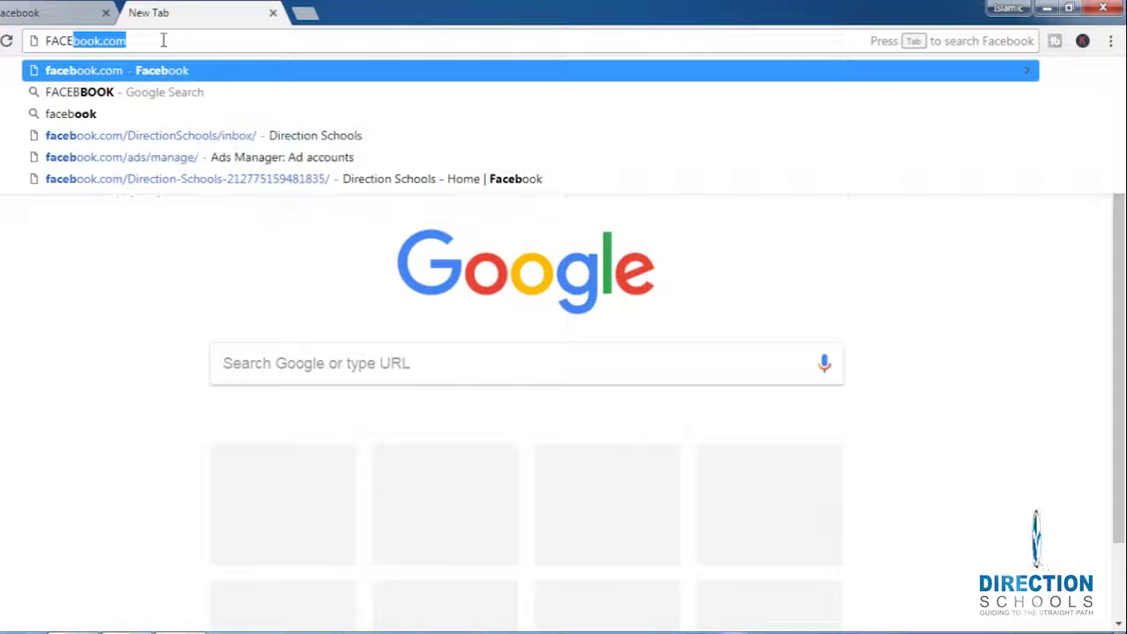
text(OK)
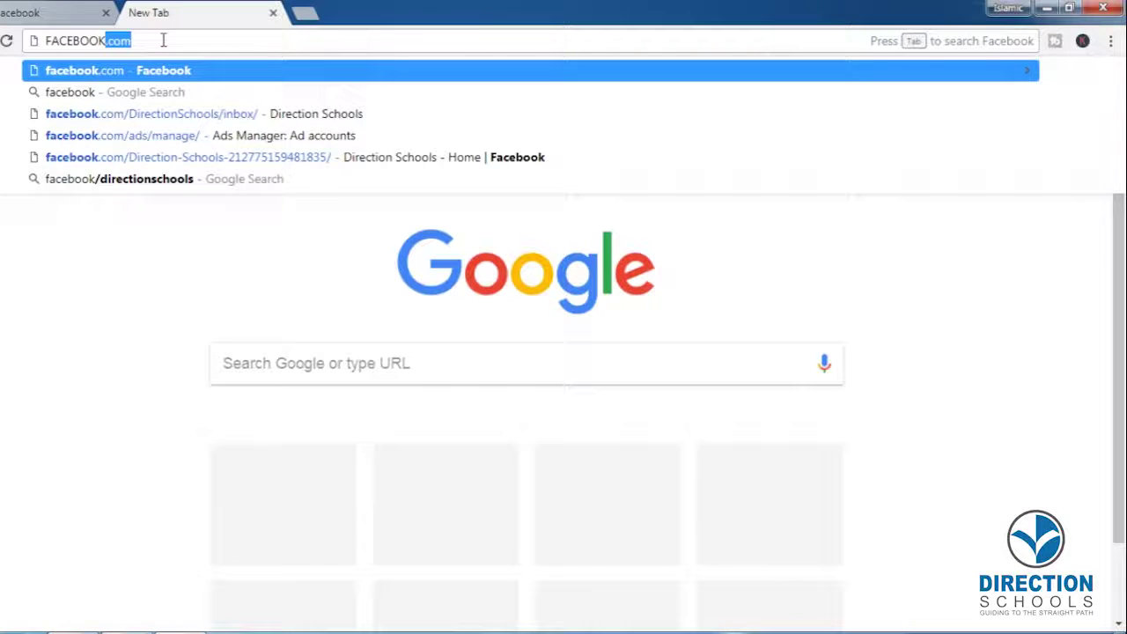
key(Return)
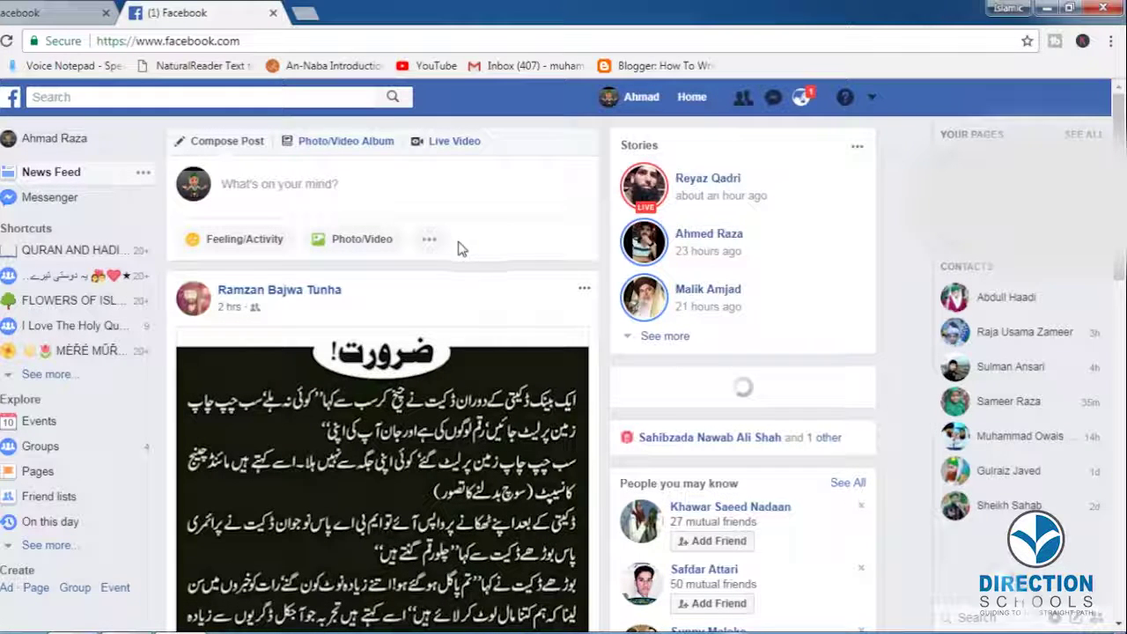
Start creating a Page of type Company, Organisation or Institution with the category Education
click(871, 101)
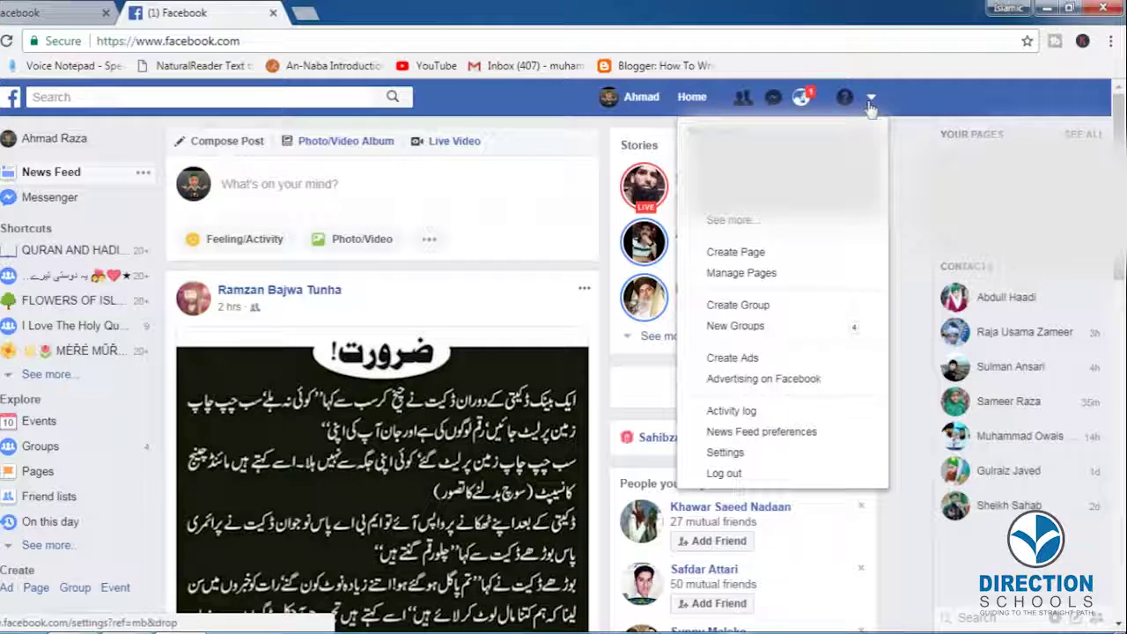
click(826, 253)
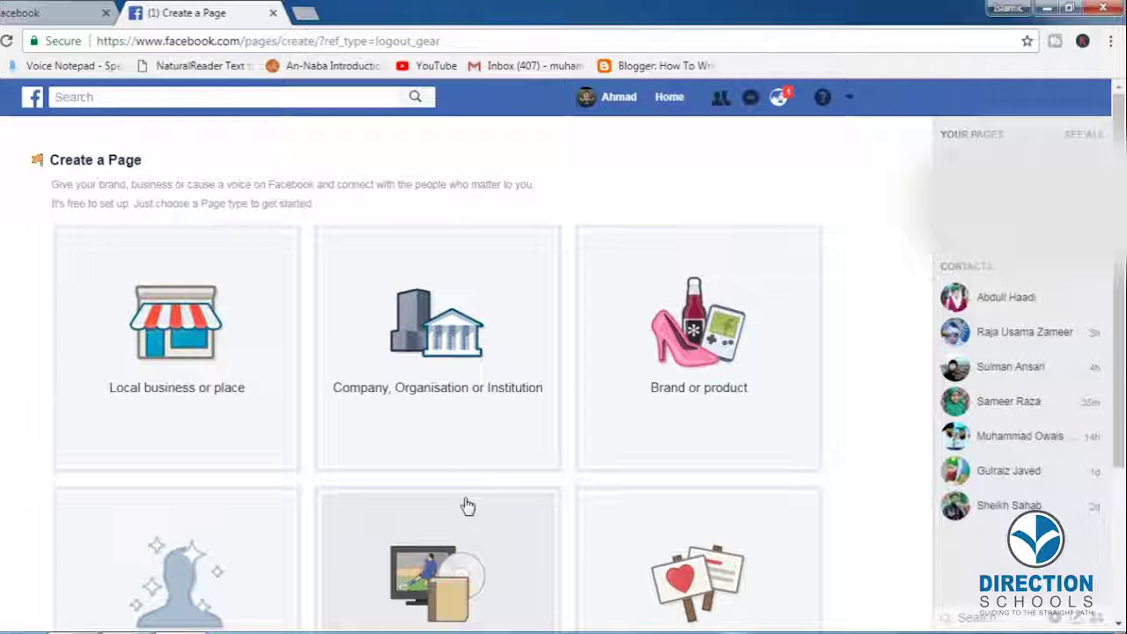
scroll(468, 506, down, 2)
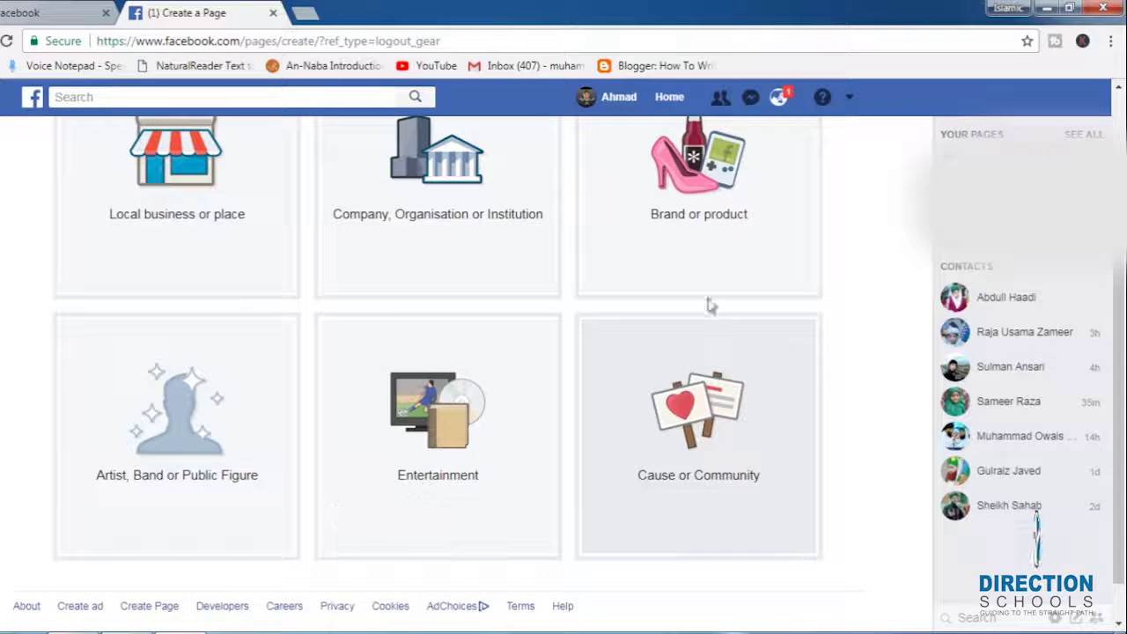
scroll(608, 373, up, 1)
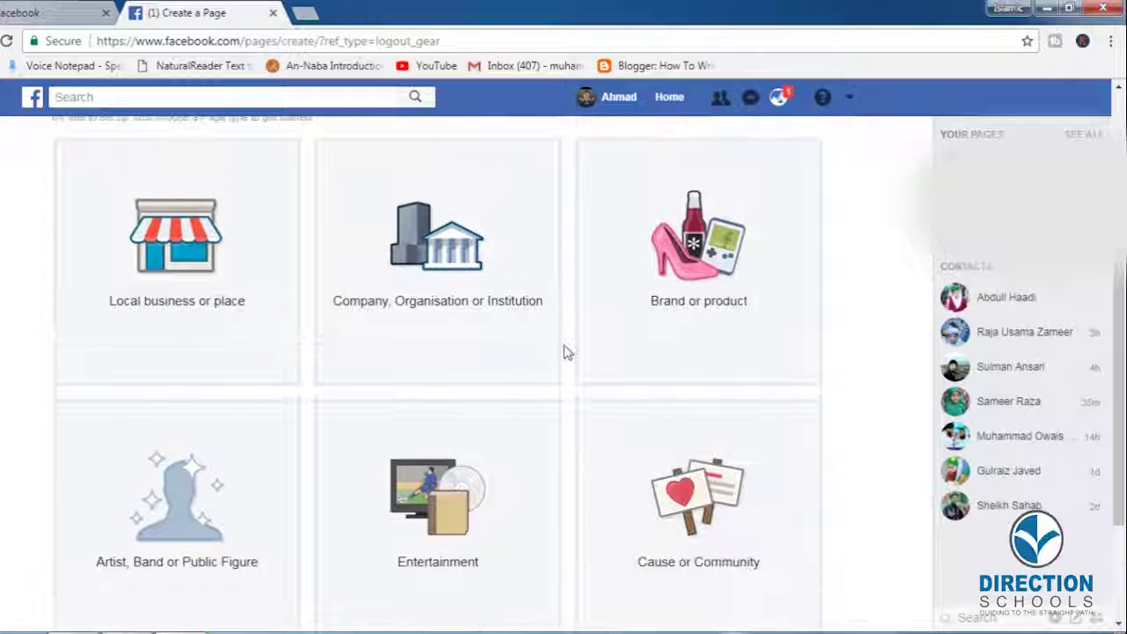
click(430, 289)
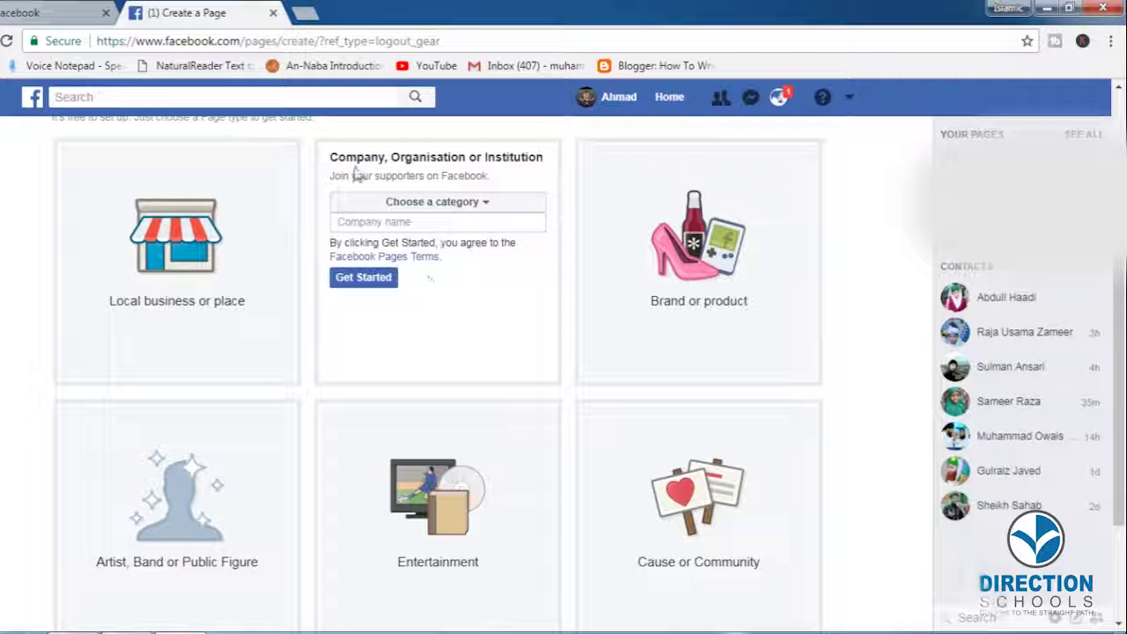
click(391, 208)
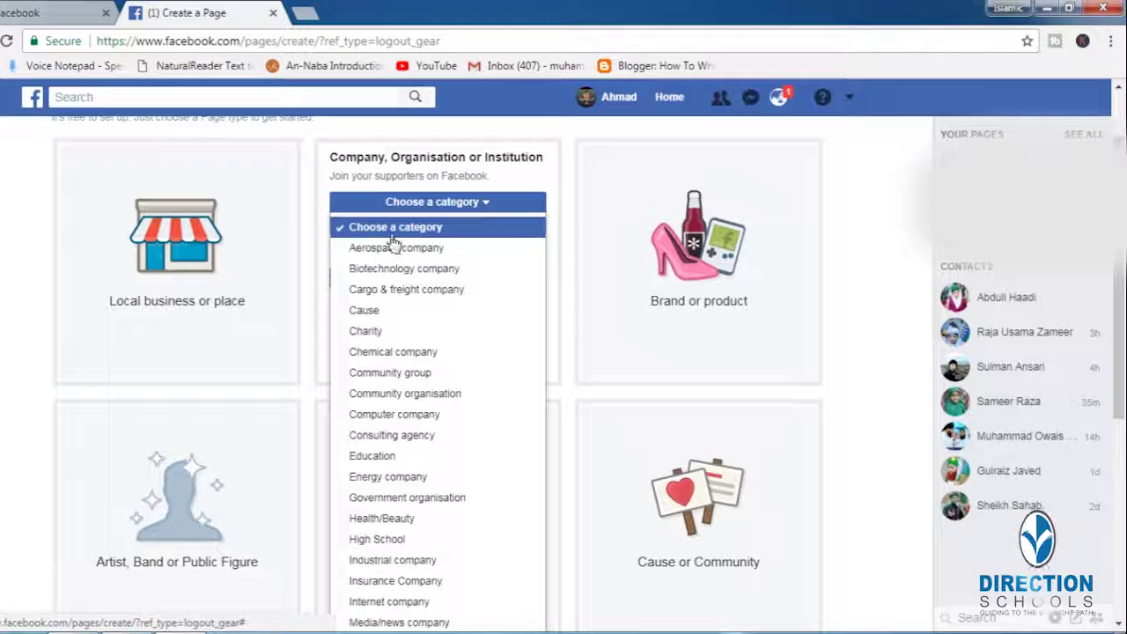
click(396, 455)
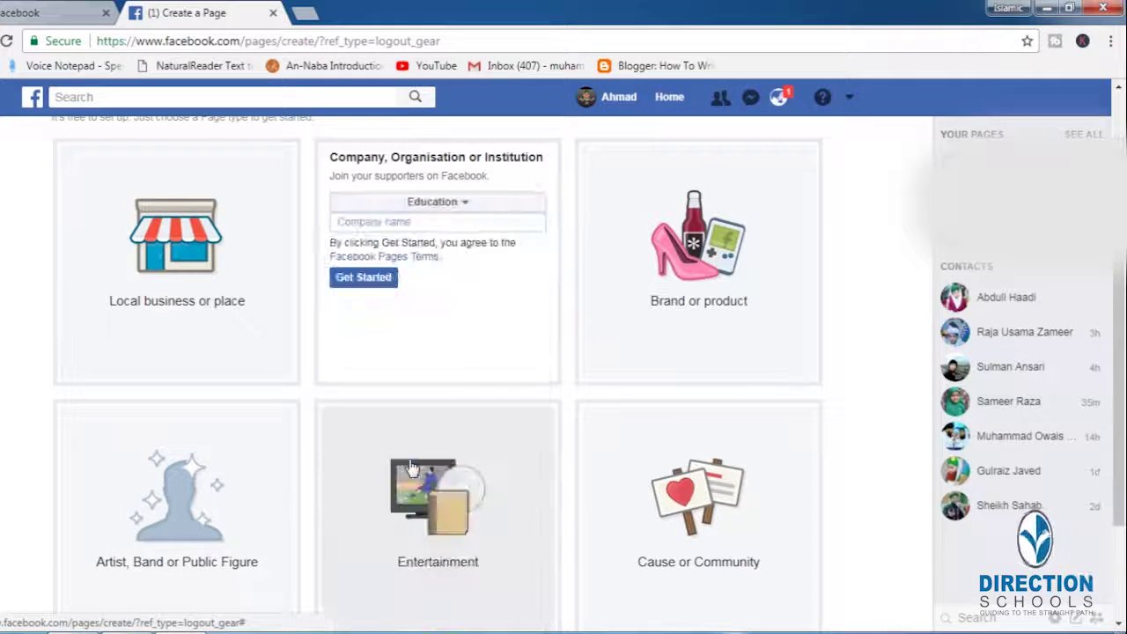
Enter "Direction" as the company name and create the Page
click(425, 224)
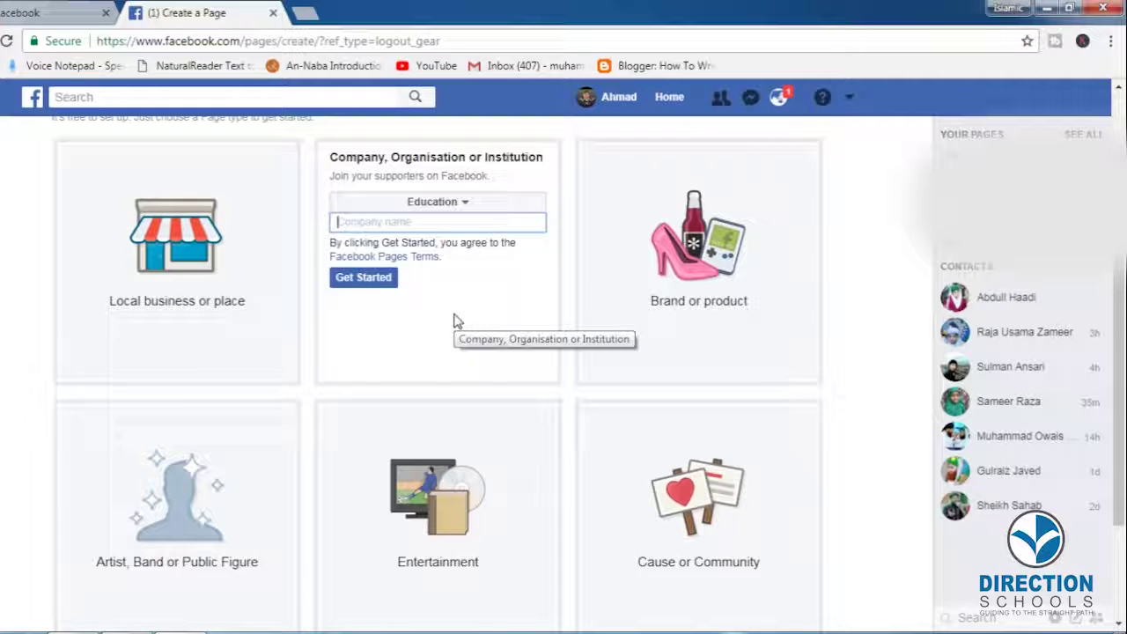
text(di)
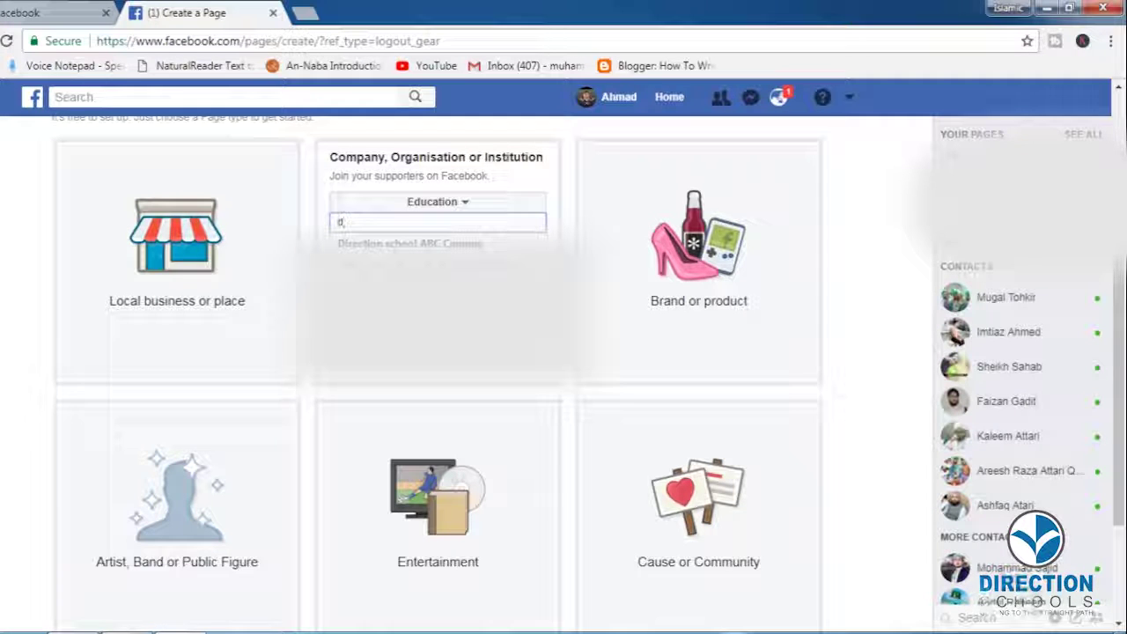
key(BackSpace)
key(BackSpace)
text(Di)
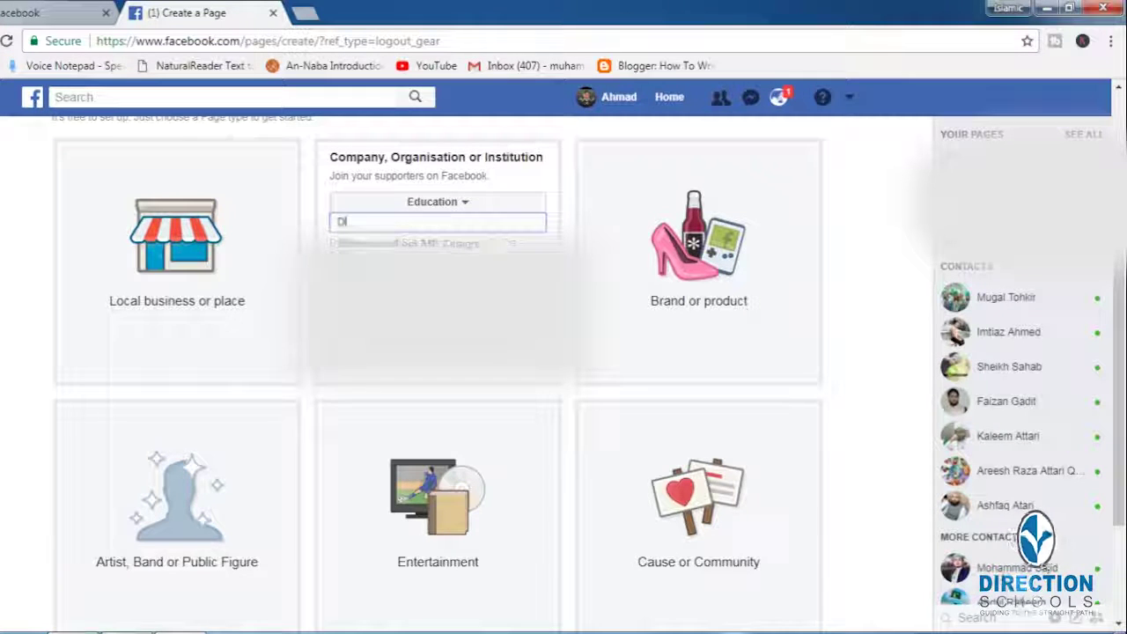
text(rection)
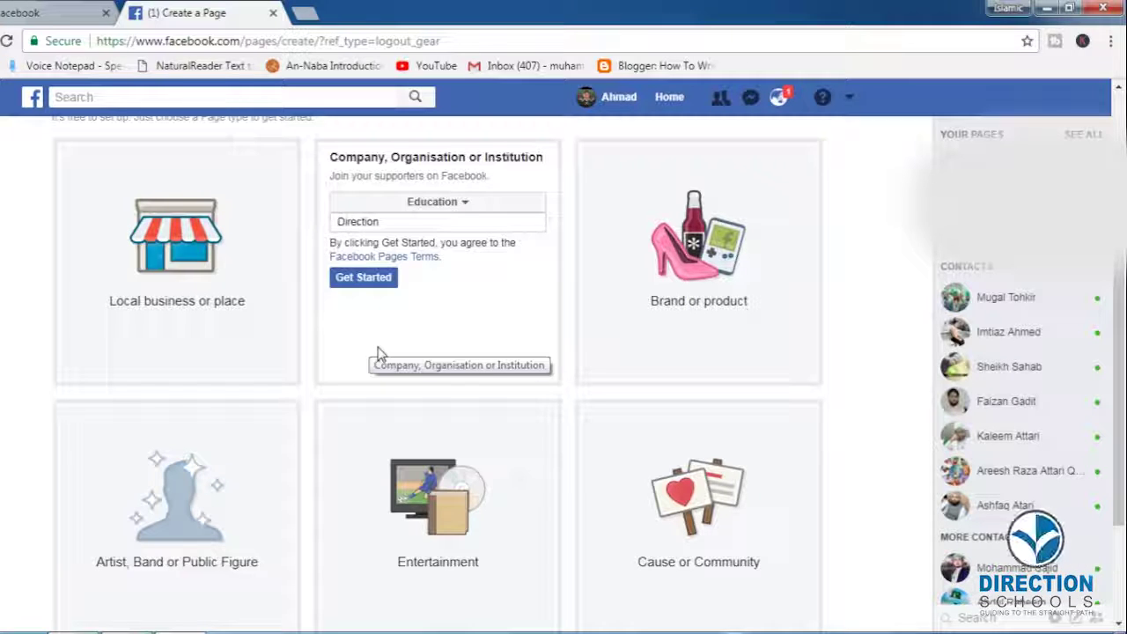
click(376, 285)
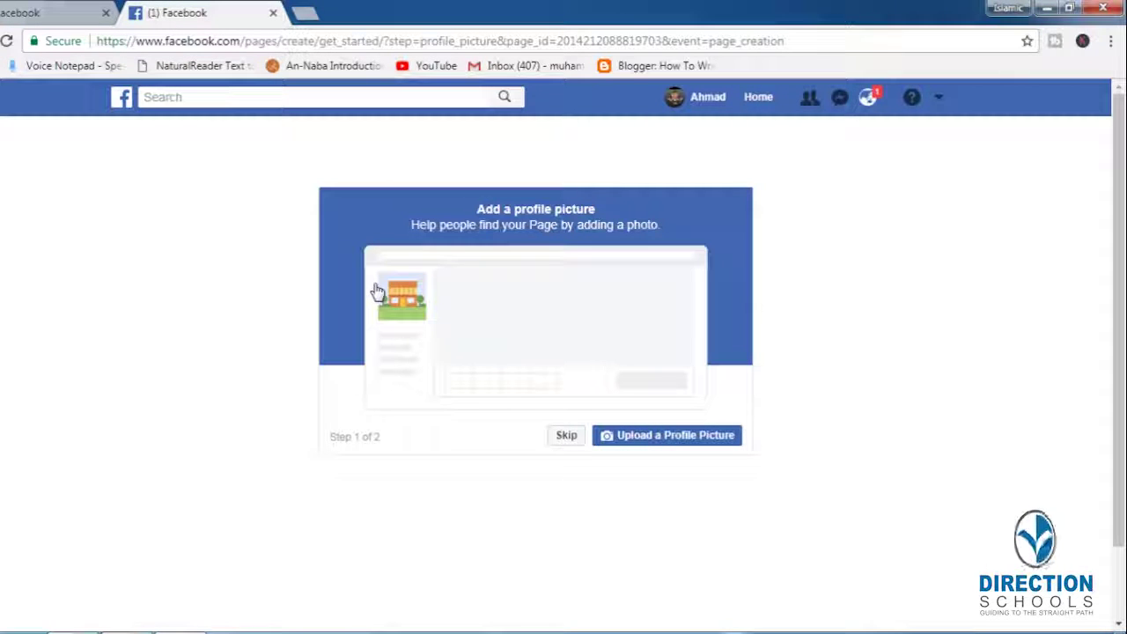
Skip adding a profile picture and cover photo, and dismiss the new Page's introductory tips
click(567, 436)
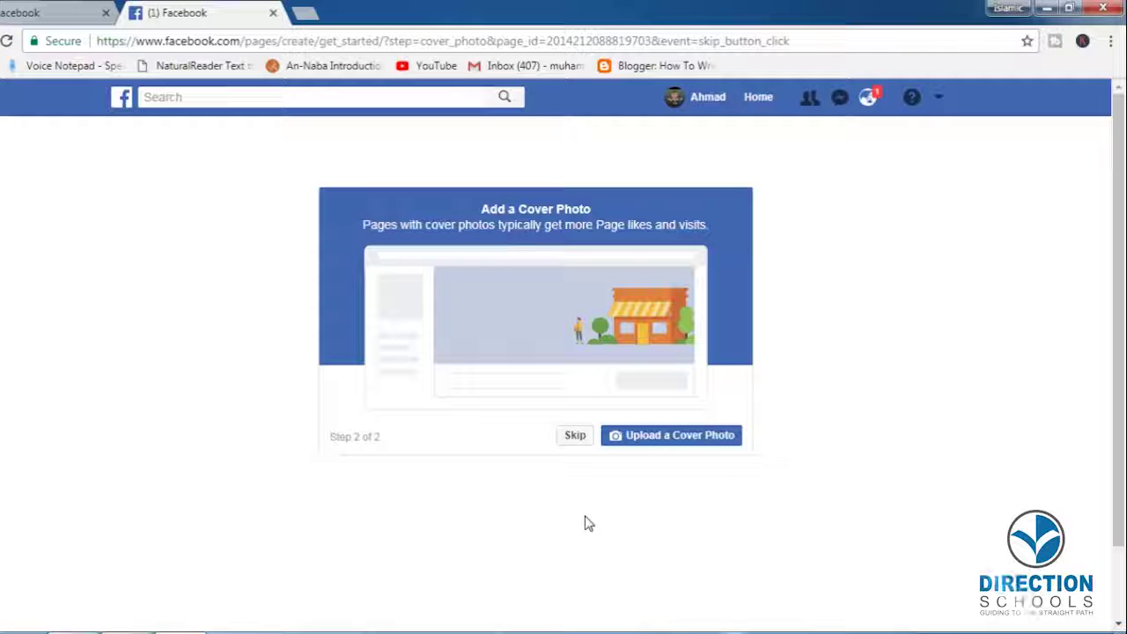
click(576, 446)
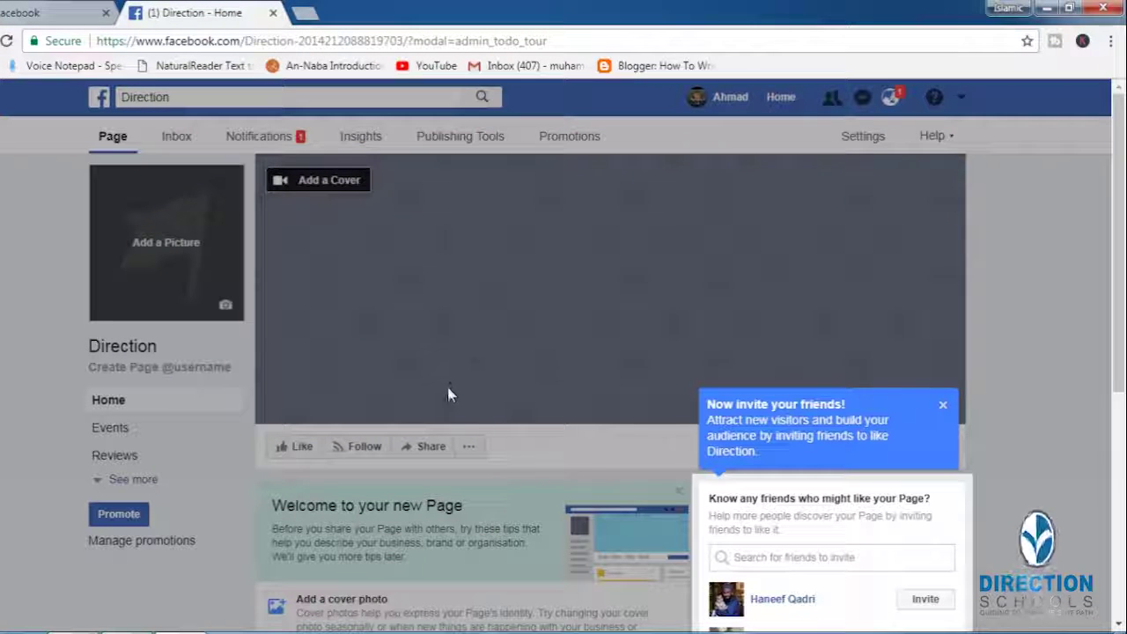
click(945, 408)
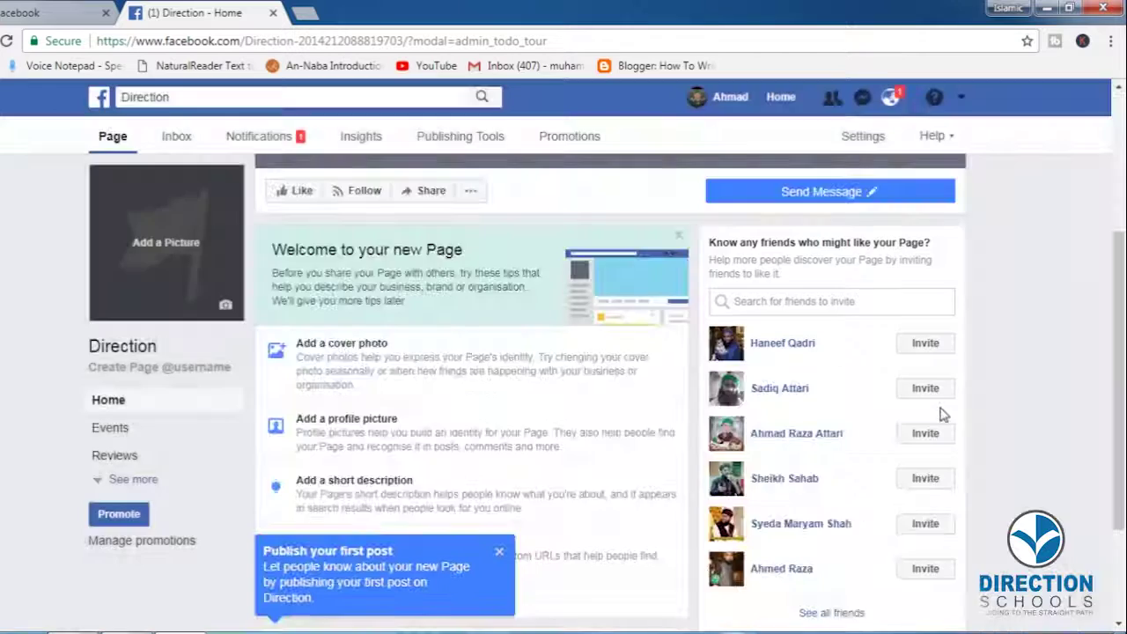
click(500, 551)
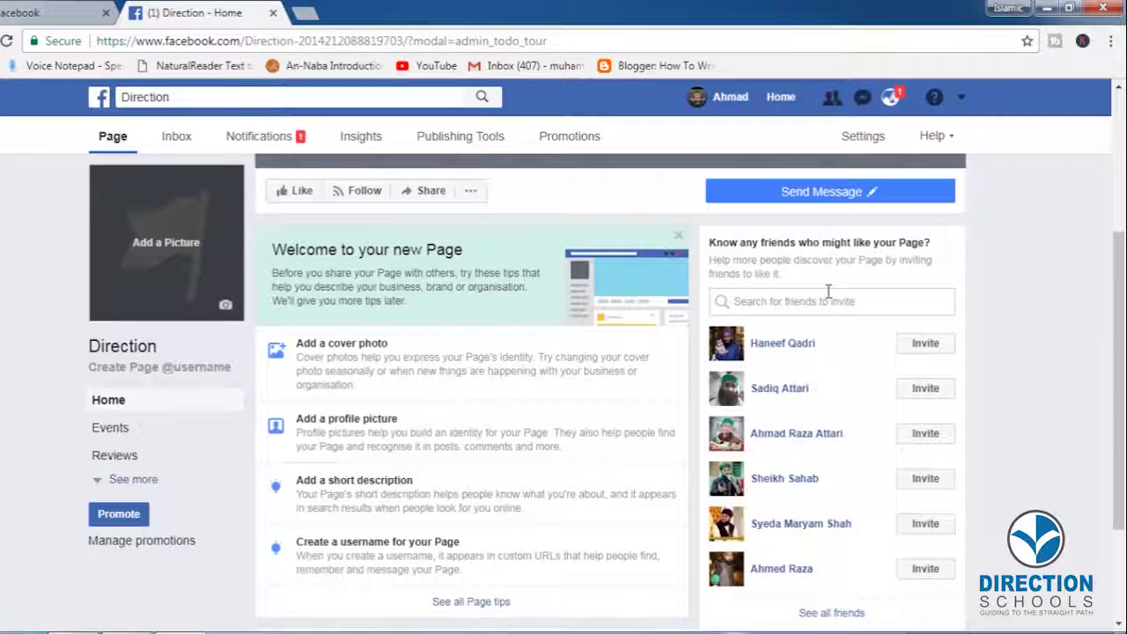
Open ad creation in Ads Manager and start again instead of continuing the saved campaign draft
click(962, 100)
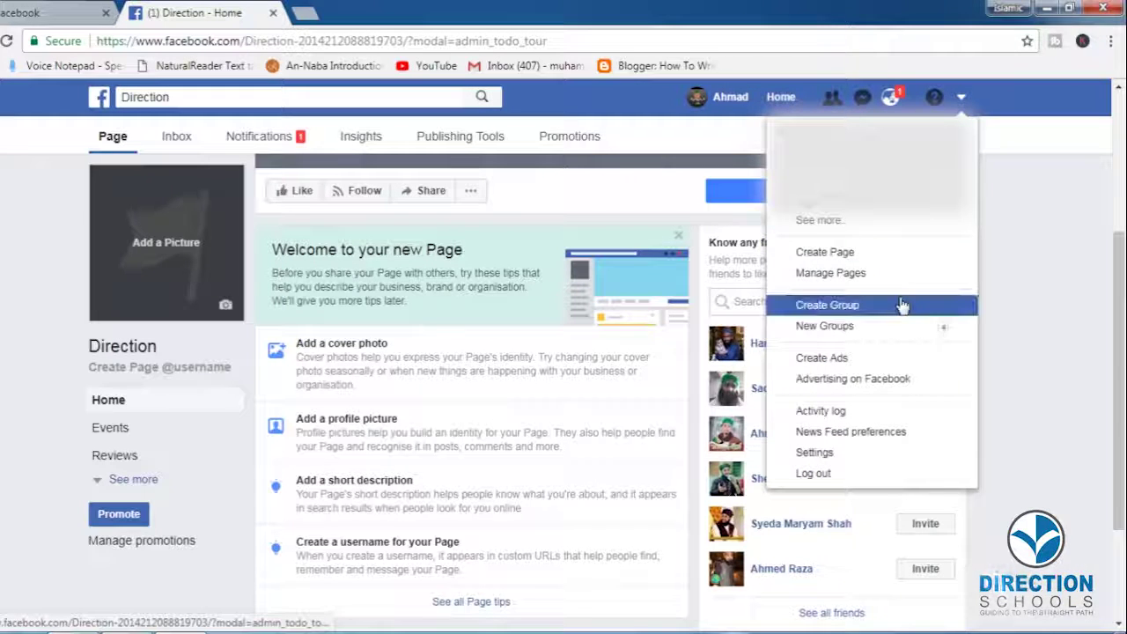
click(885, 366)
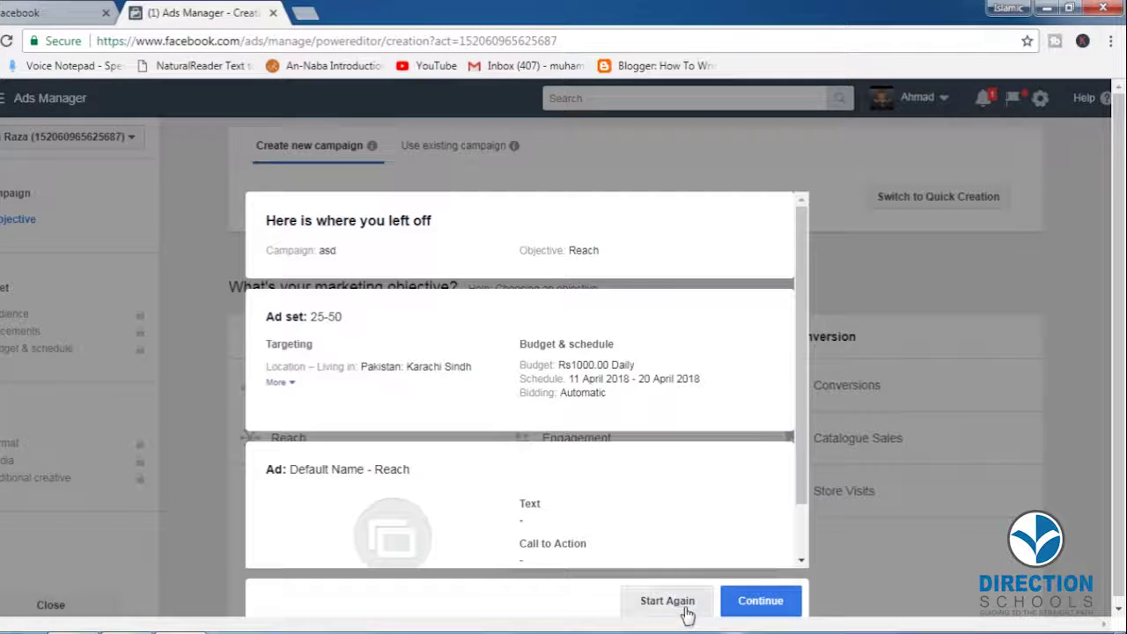
click(683, 607)
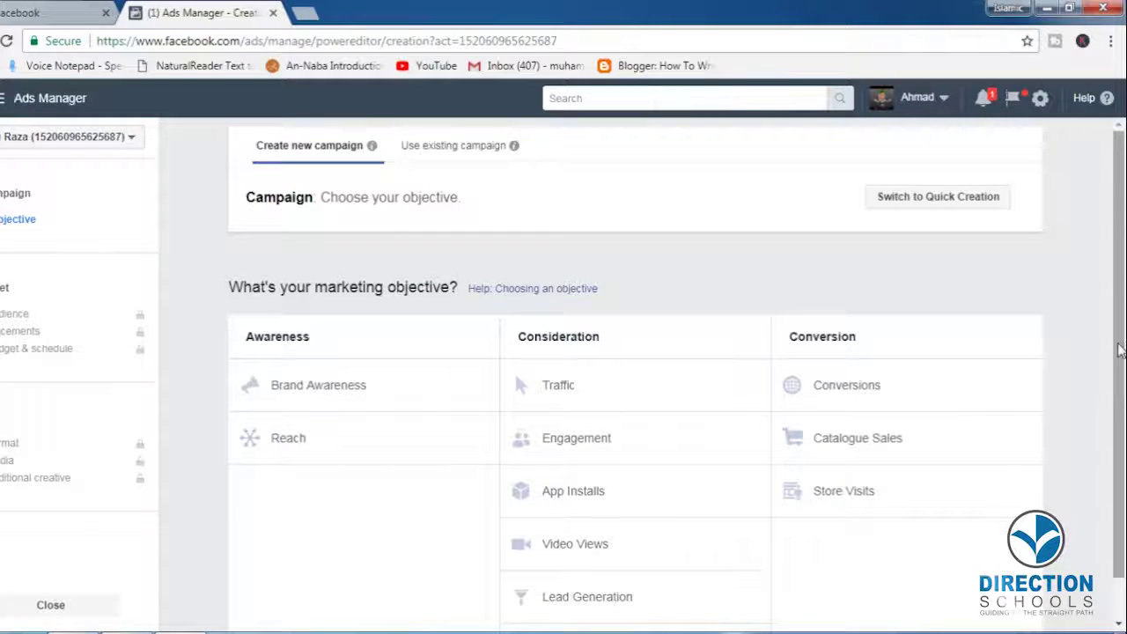
Choose Reach as the campaign's marketing objective
drag(1120, 350, 1123, 429)
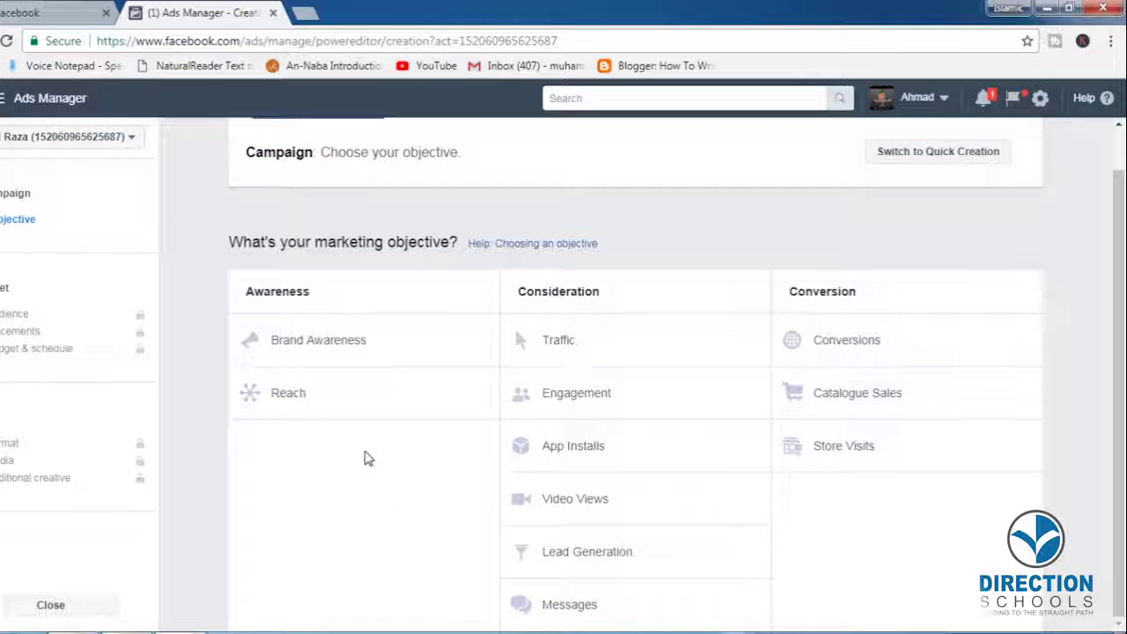
click(364, 397)
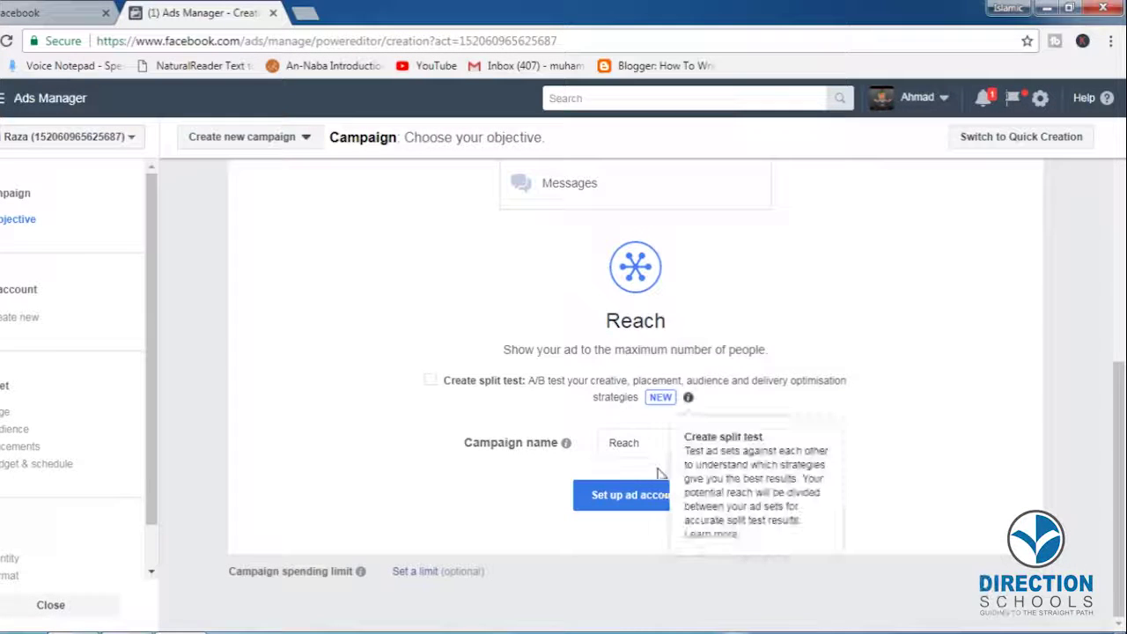
scroll(329, 339, up, 2)
scroll(329, 343, down, 2)
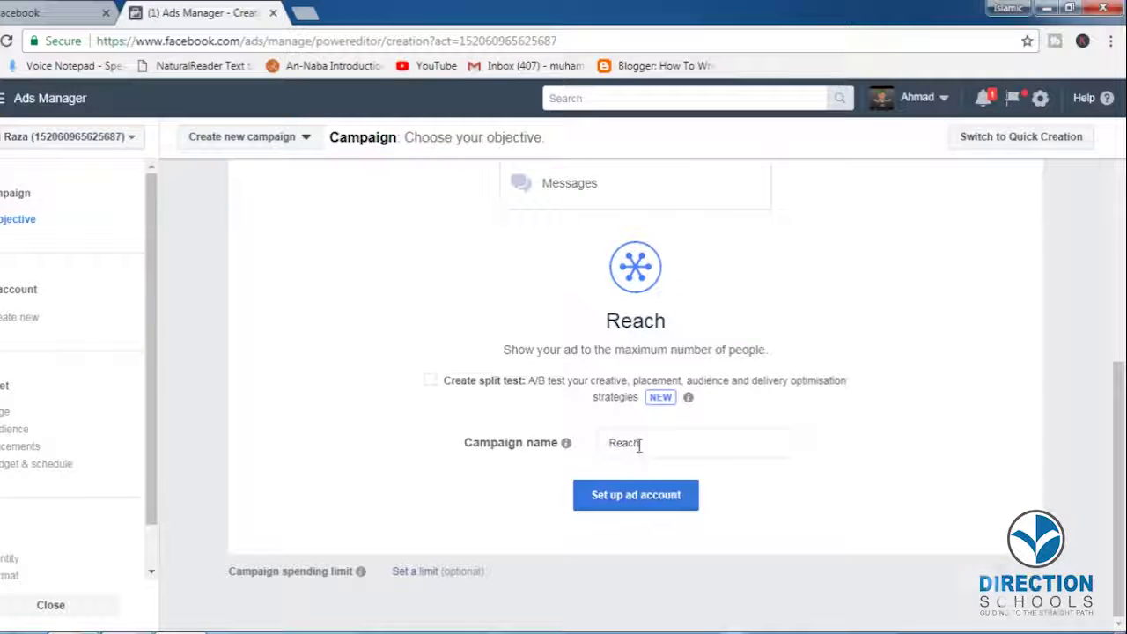
Set the campaign name to "a" and proceed to the ad account setup
double_click(637, 443)
mouse_move(566, 444)
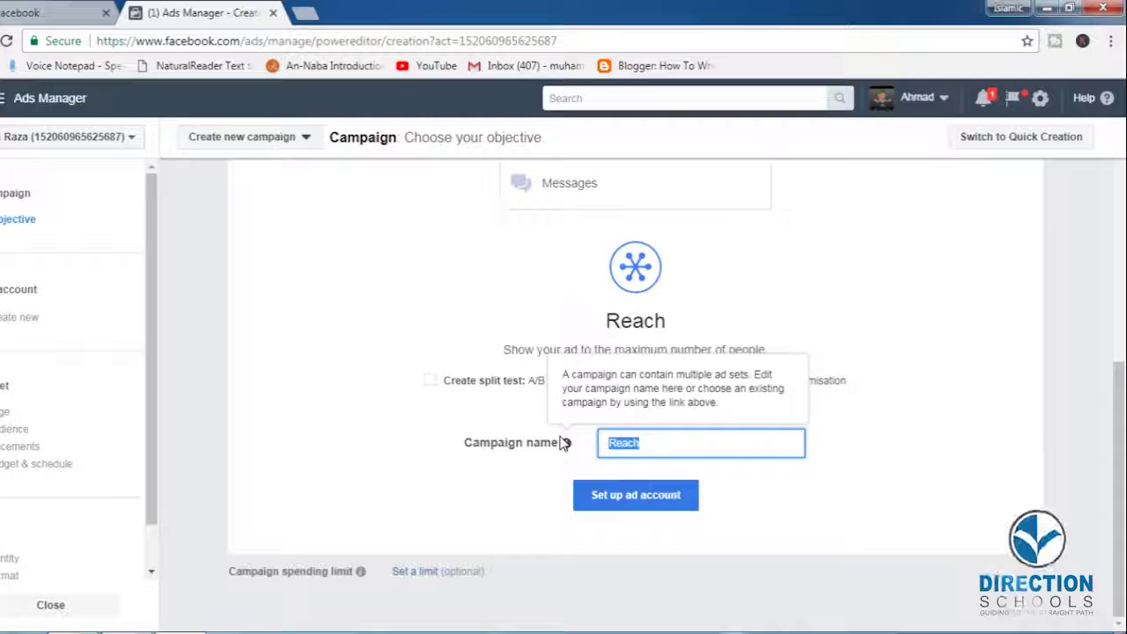
text(a)
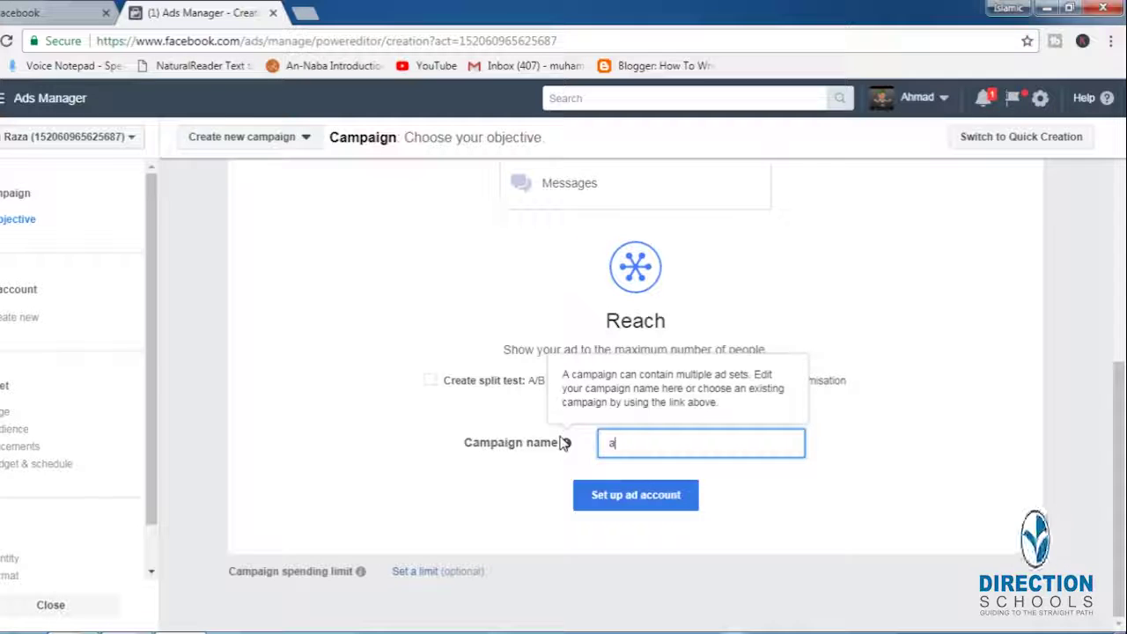
click(657, 499)
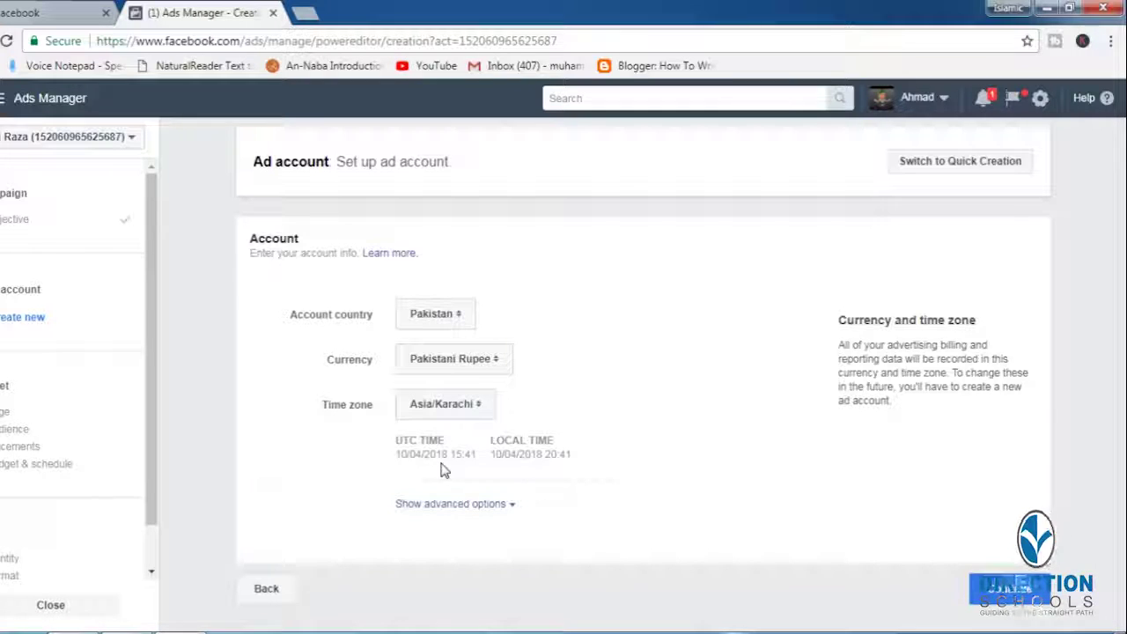
Check the time zone, country and currency choices, keep Asia/Karachi, Pakistan and Pakistani Rupee, and continue to the ad set
click(471, 409)
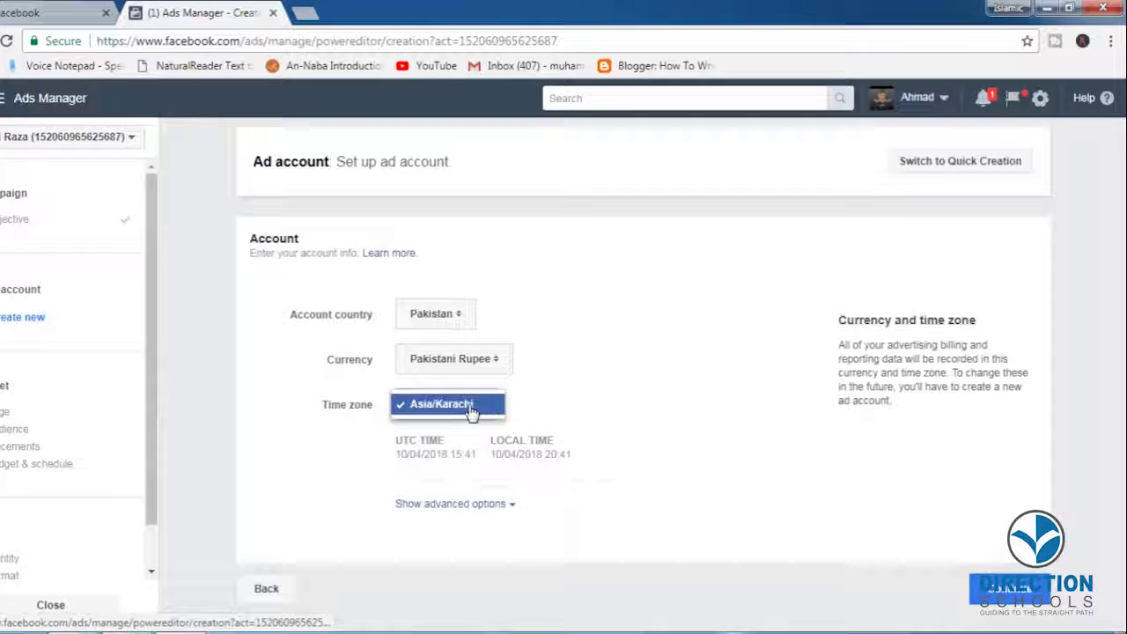
click(432, 317)
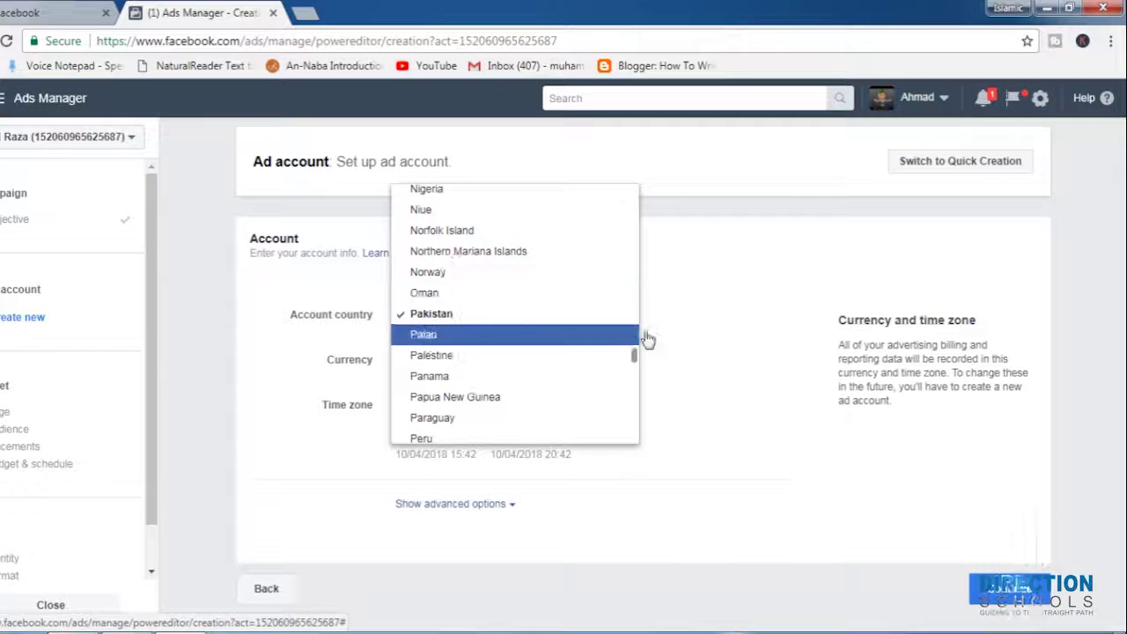
click(648, 339)
click(490, 363)
click(685, 362)
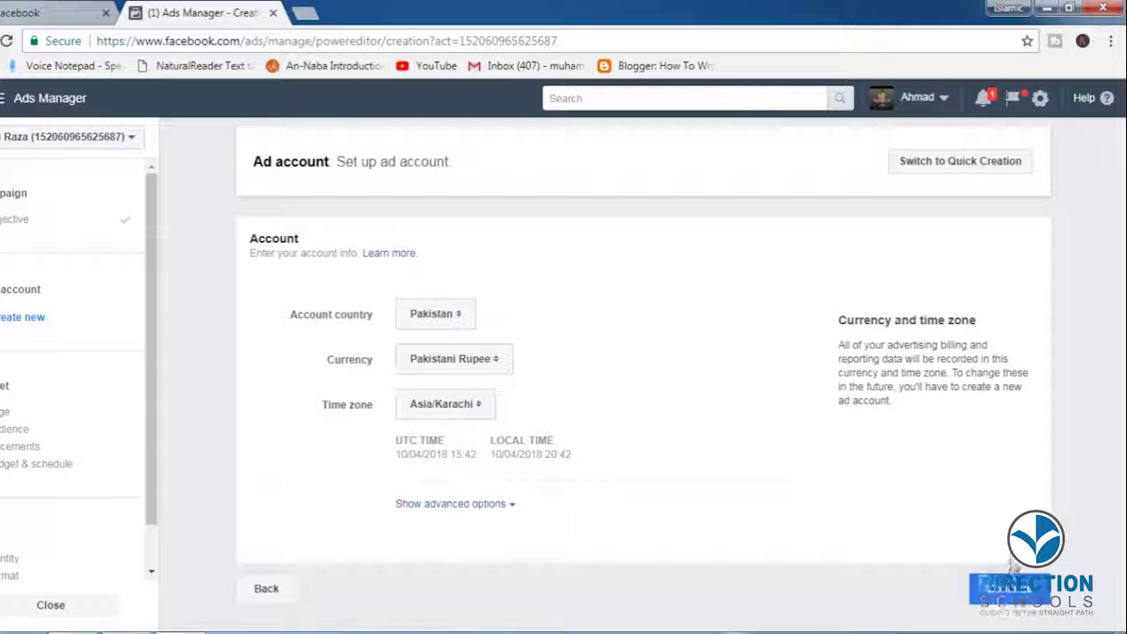
click(1010, 589)
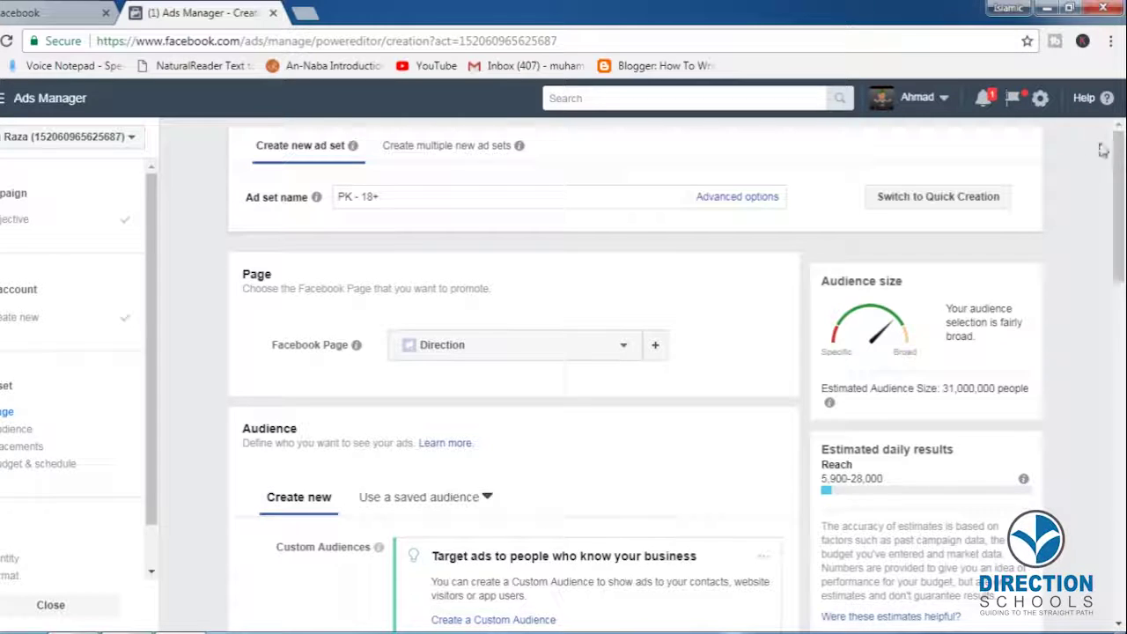
Set the audience's location type to People who live in this location
drag(1121, 155, 1120, 227)
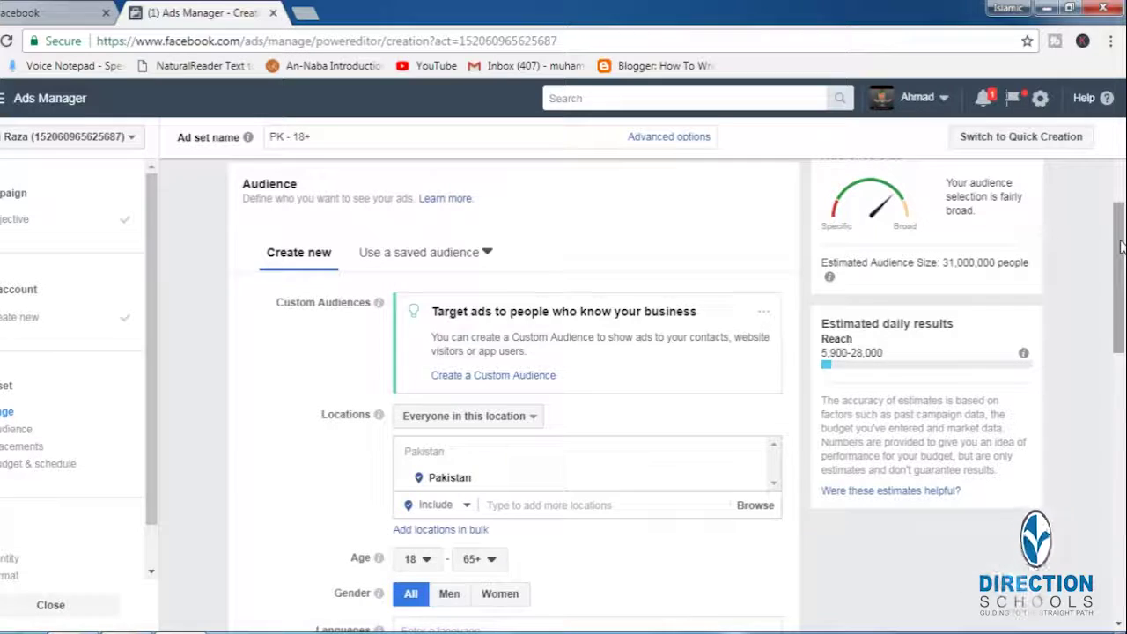
drag(1120, 248, 1120, 285)
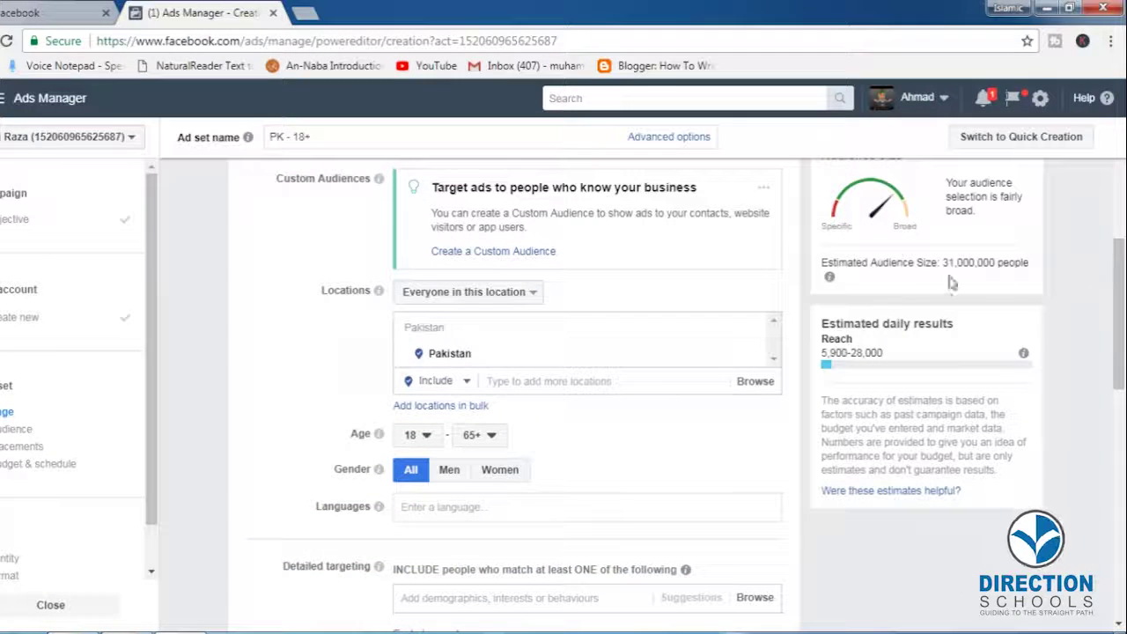
scroll(387, 317, up, 3)
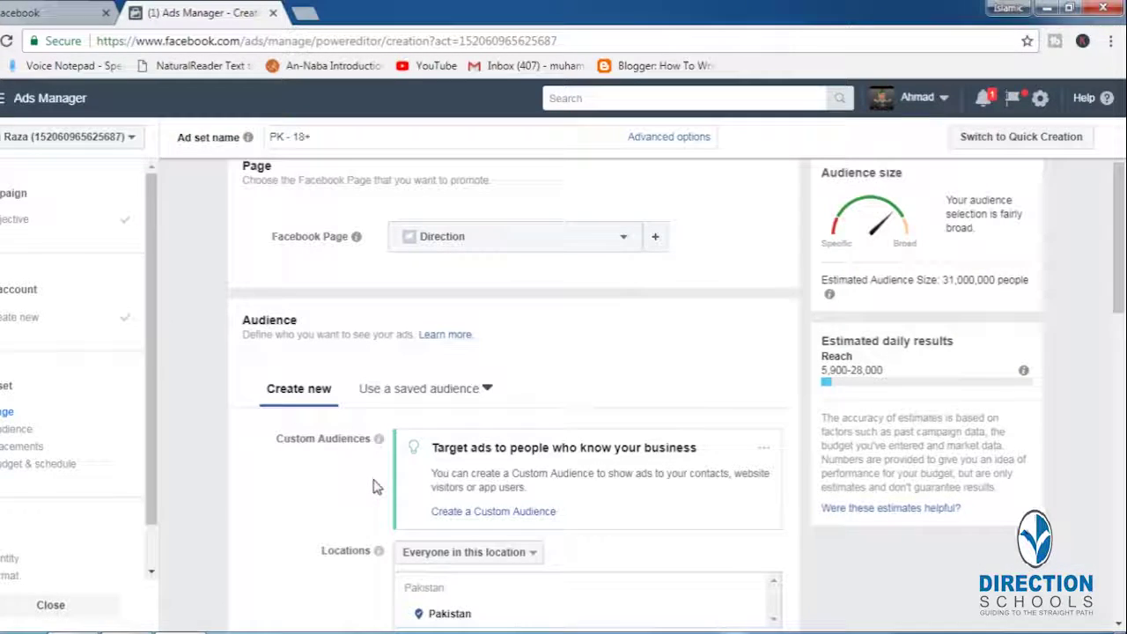
scroll(375, 485, down, 2)
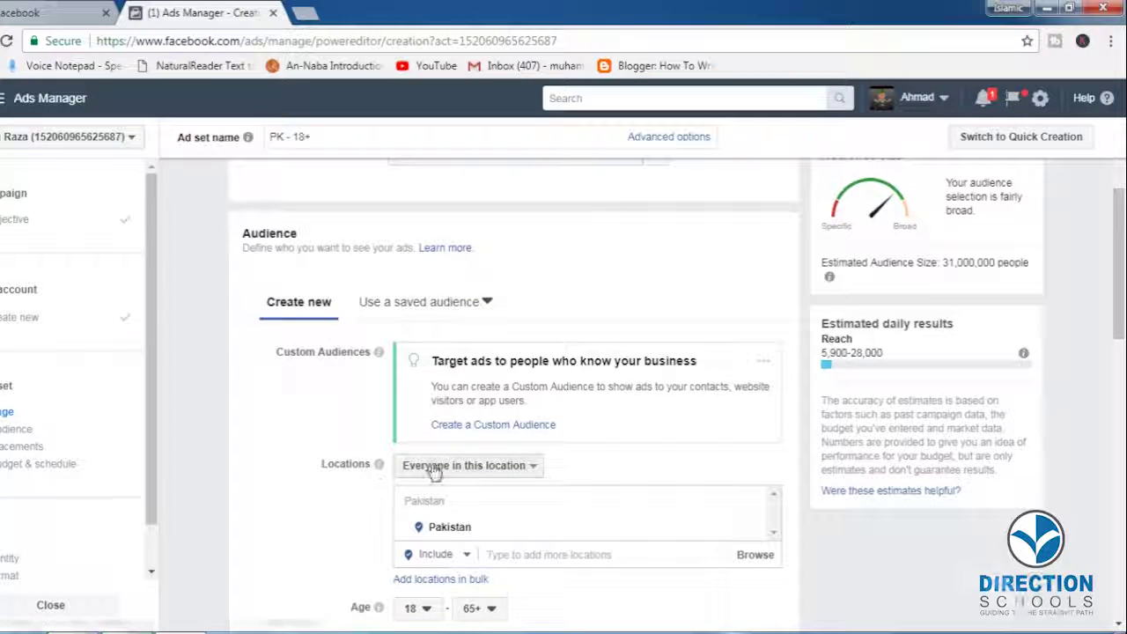
click(430, 471)
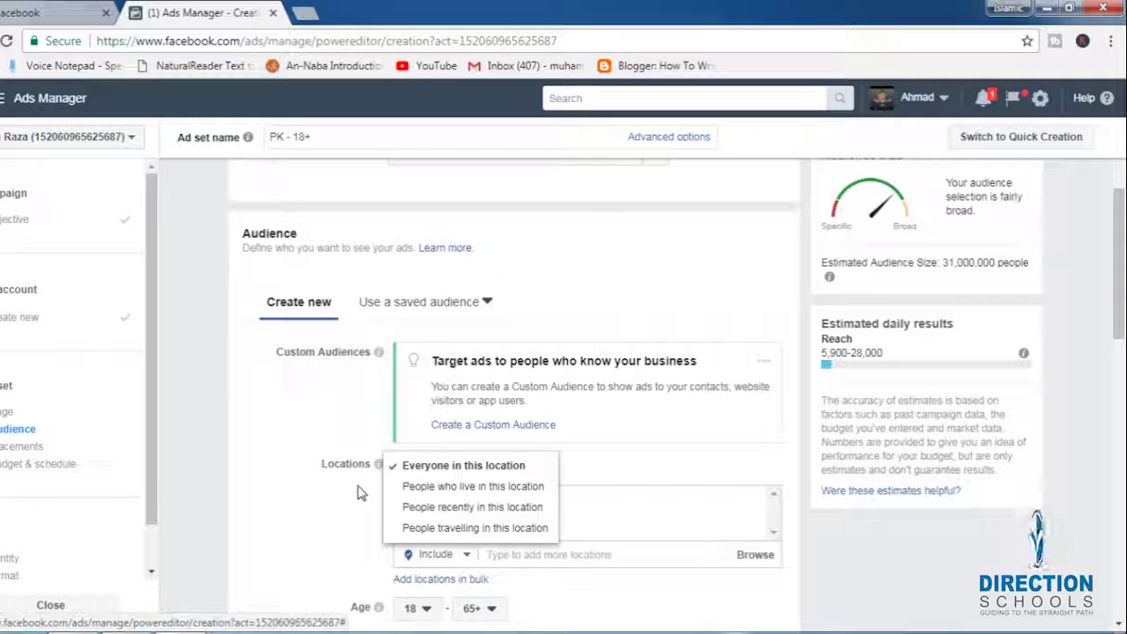
click(464, 490)
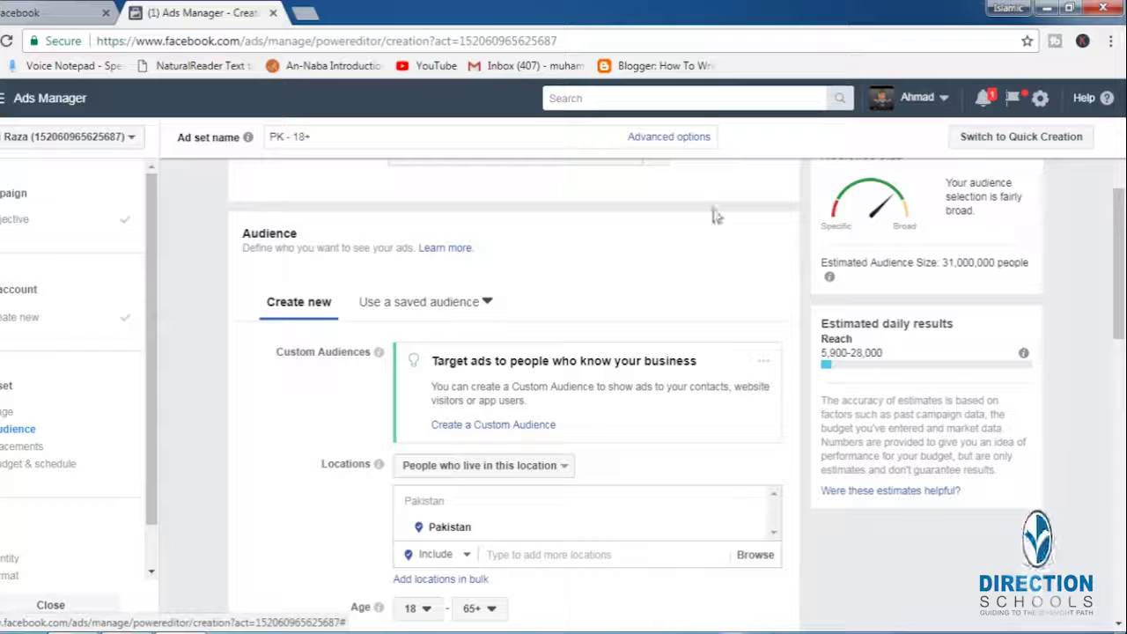
Target Karachi, Sindh, Pakistan as the audience location and limit it to the current city only
click(536, 553)
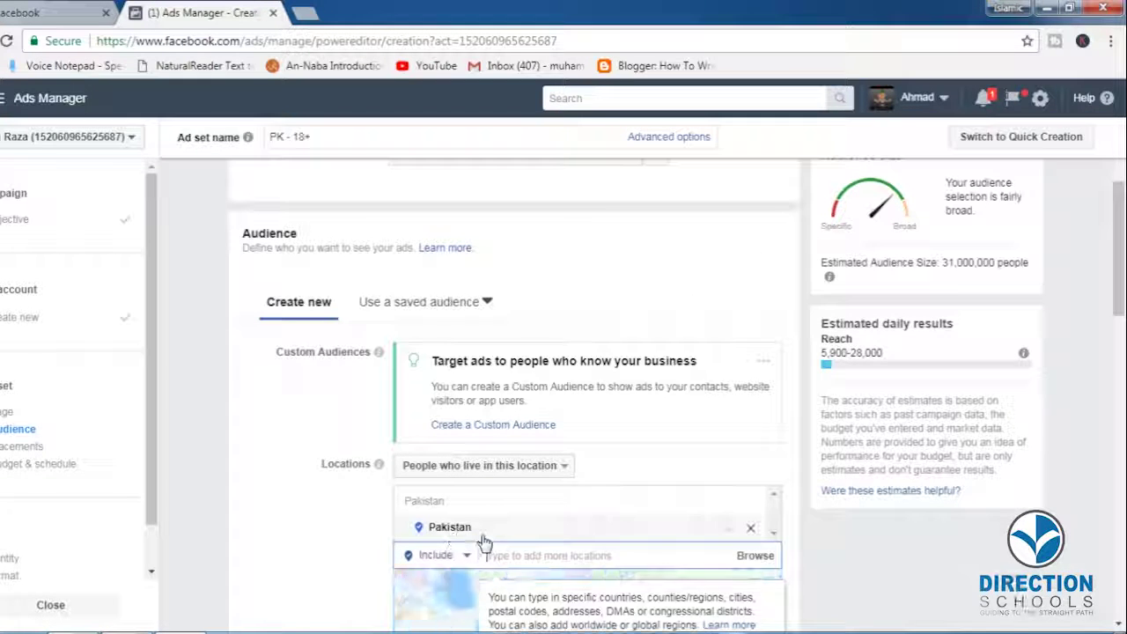
text(Karachi)
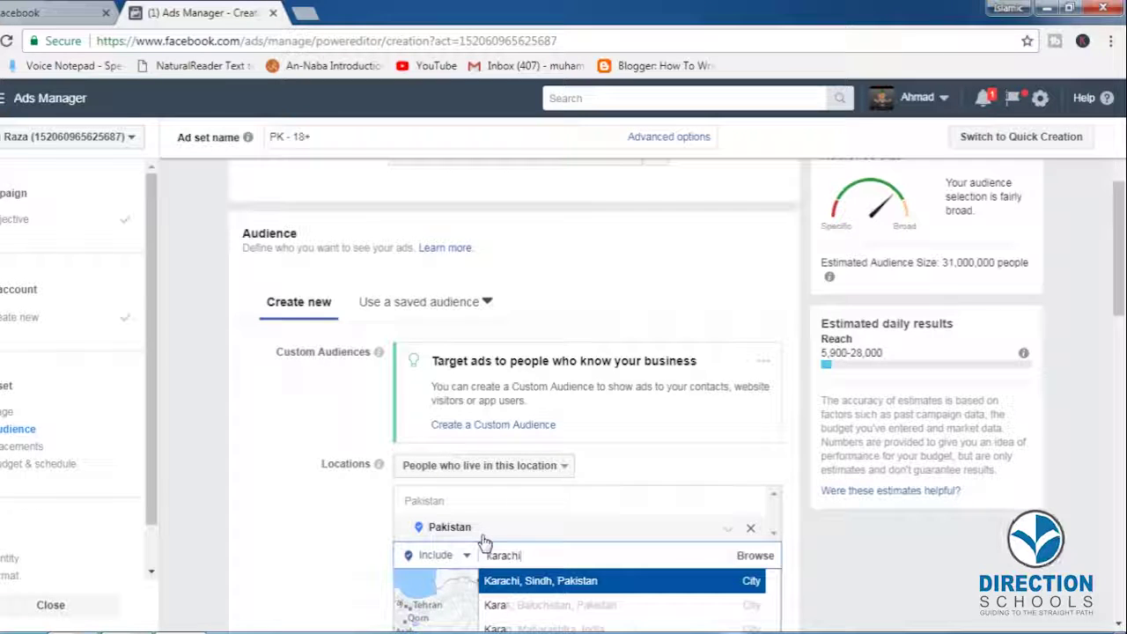
scroll(526, 558, down, 1)
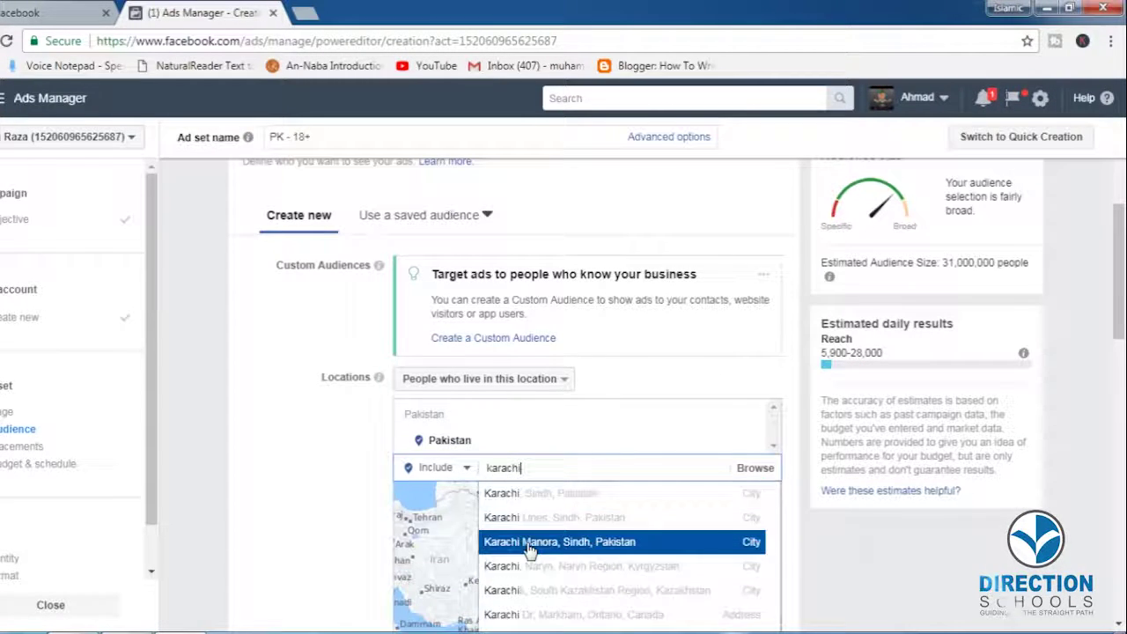
click(549, 498)
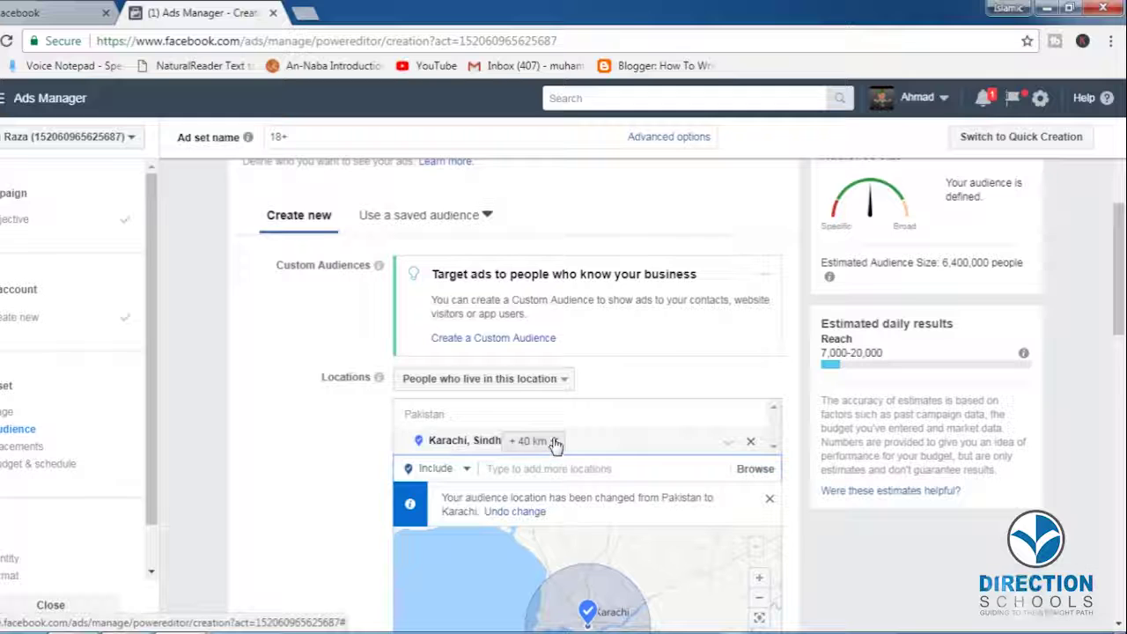
click(555, 443)
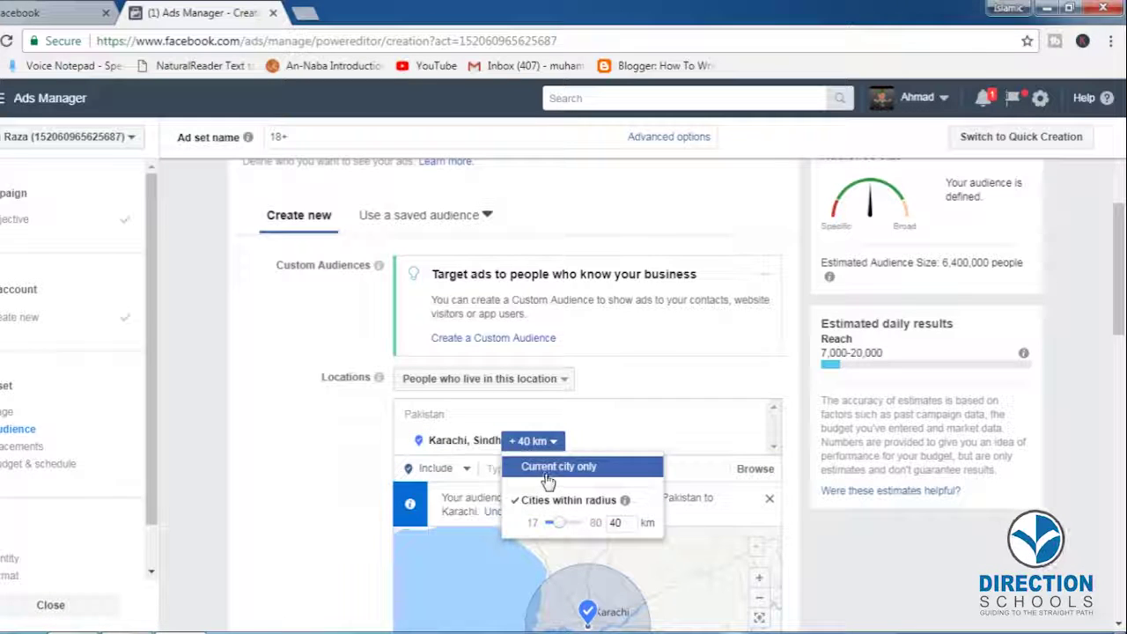
click(547, 478)
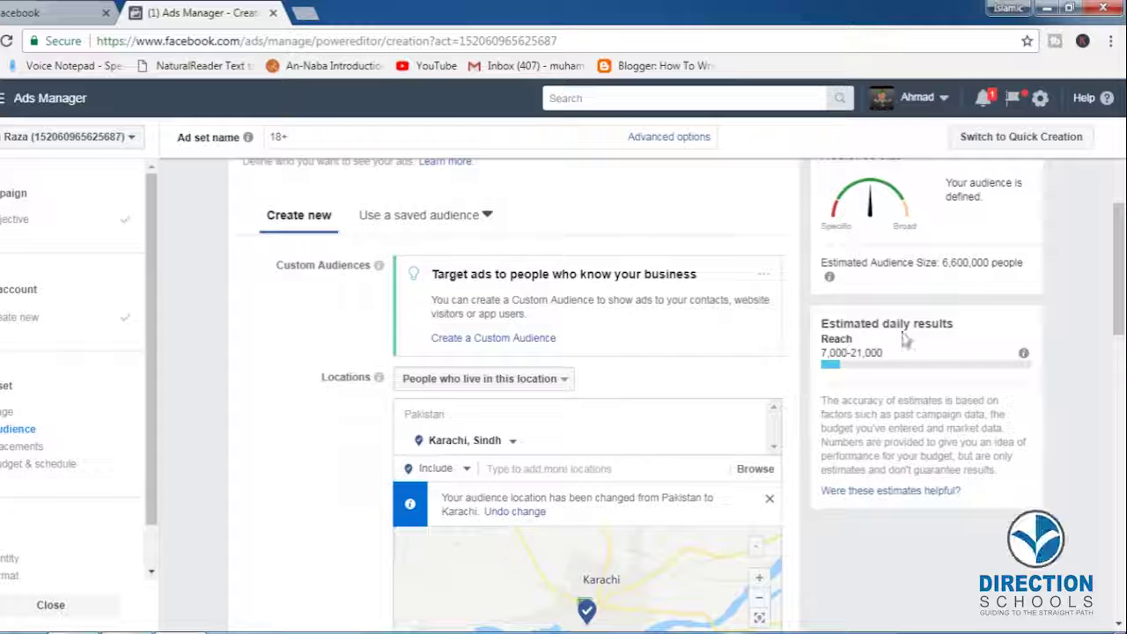
Set the audience's age range to 22–50
drag(1124, 255, 1123, 317)
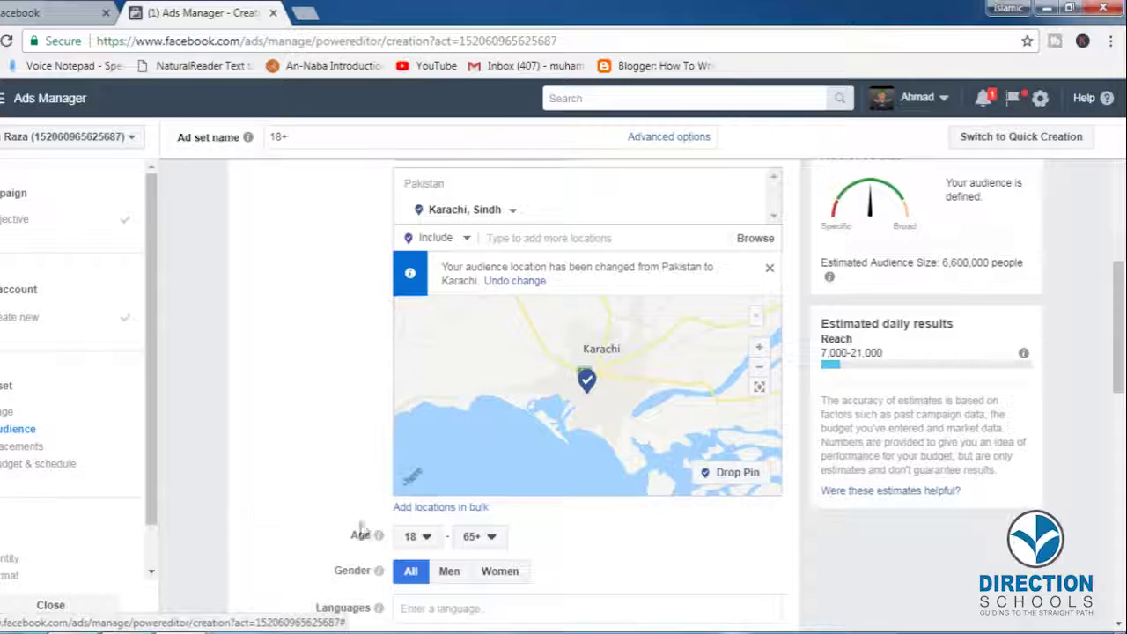
click(415, 535)
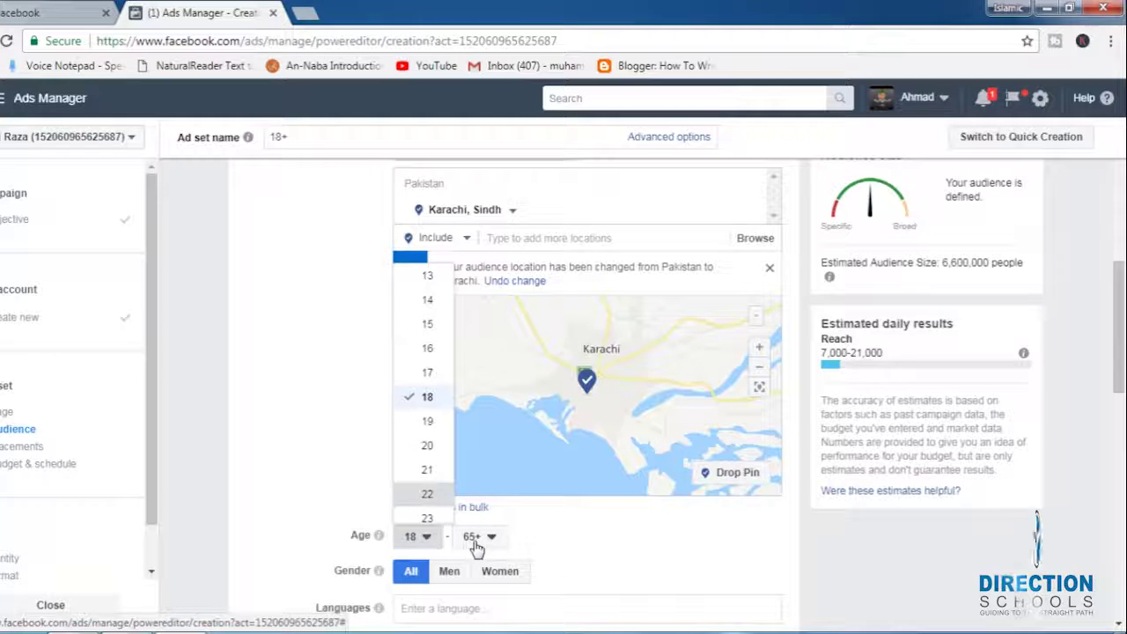
click(427, 493)
click(476, 537)
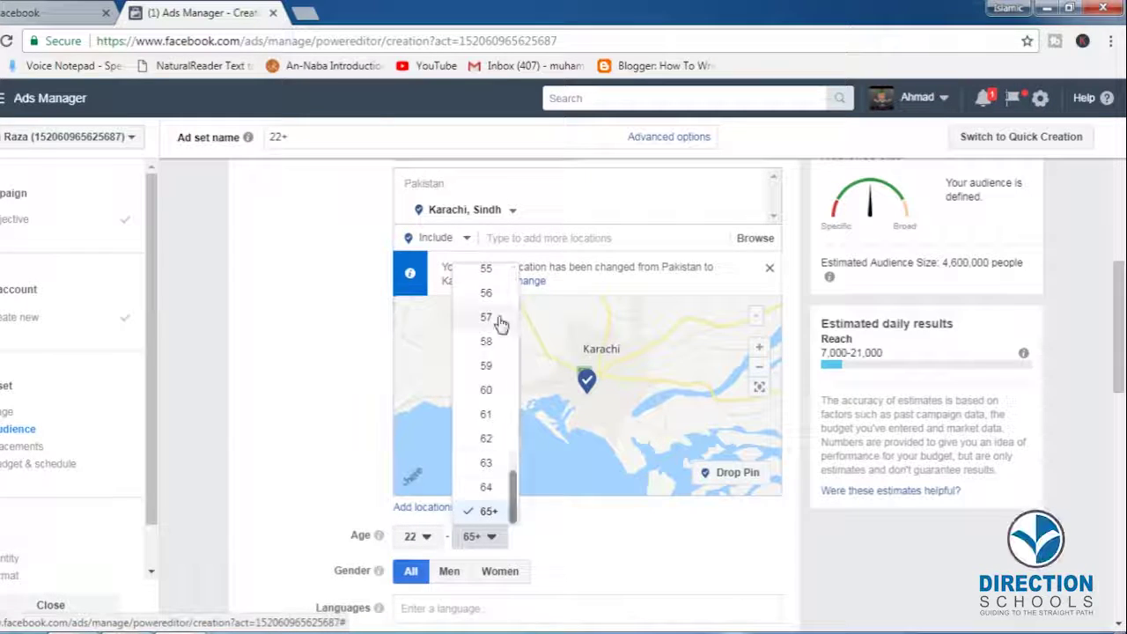
scroll(497, 309, up, 2)
scroll(495, 308, up, 1)
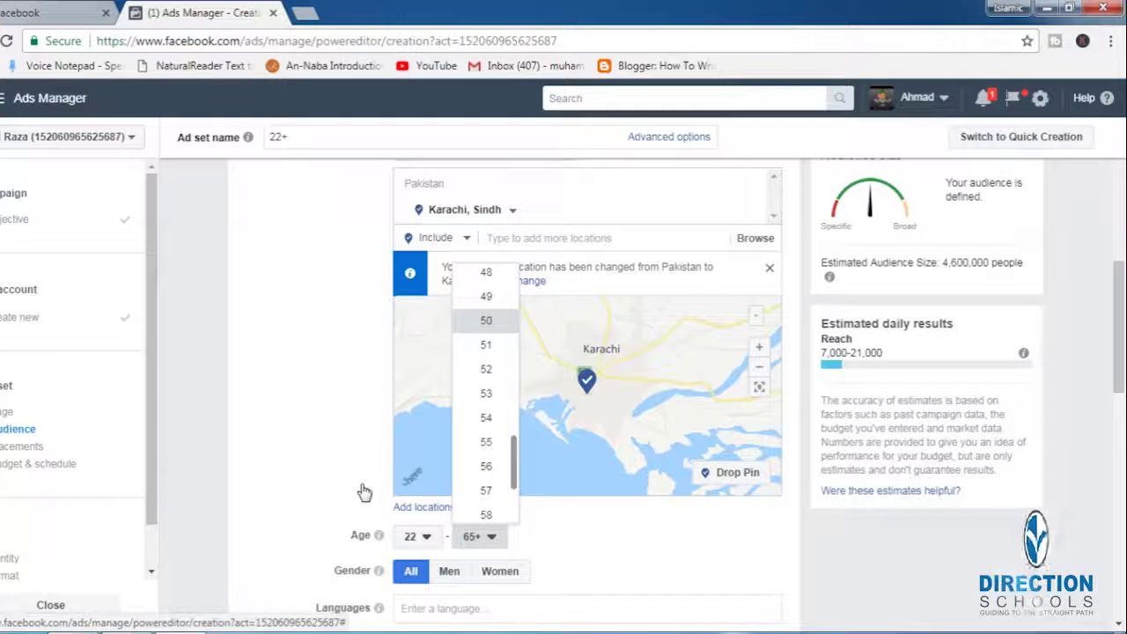
click(486, 320)
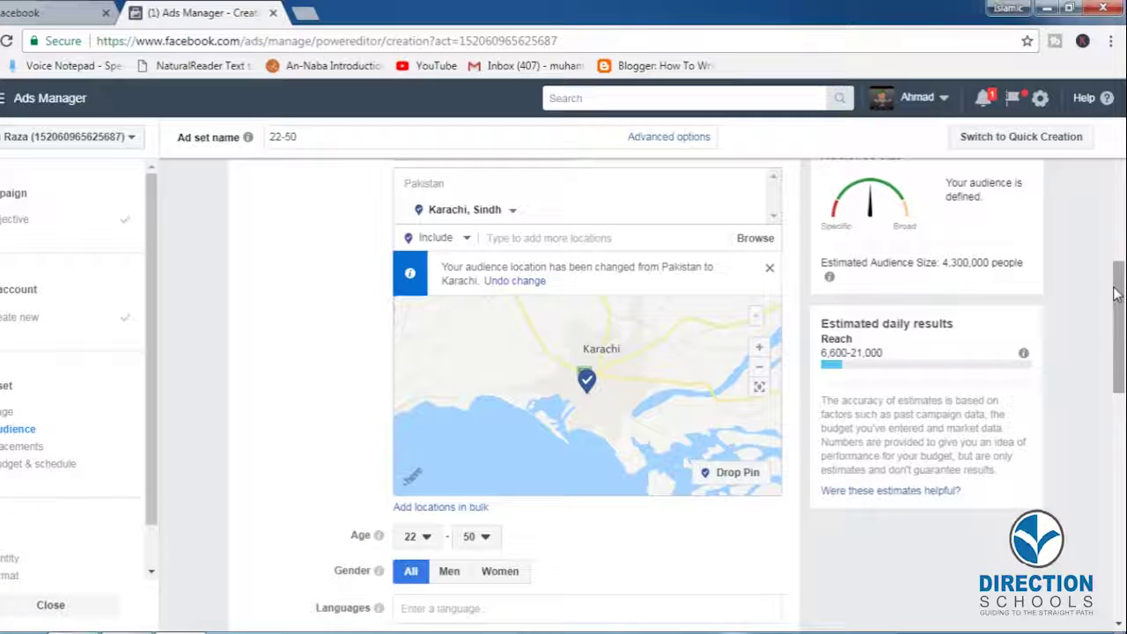
Add Urdu and English (All) as the audience languages, and keep the gender at All after trying Men
drag(1117, 295, 1117, 329)
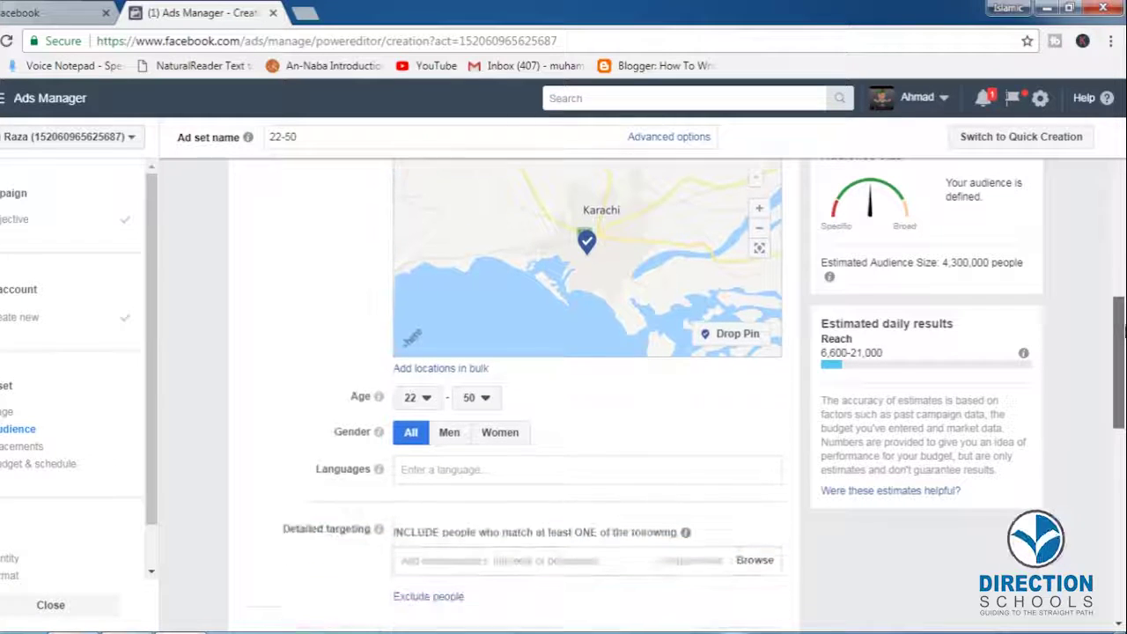
click(506, 471)
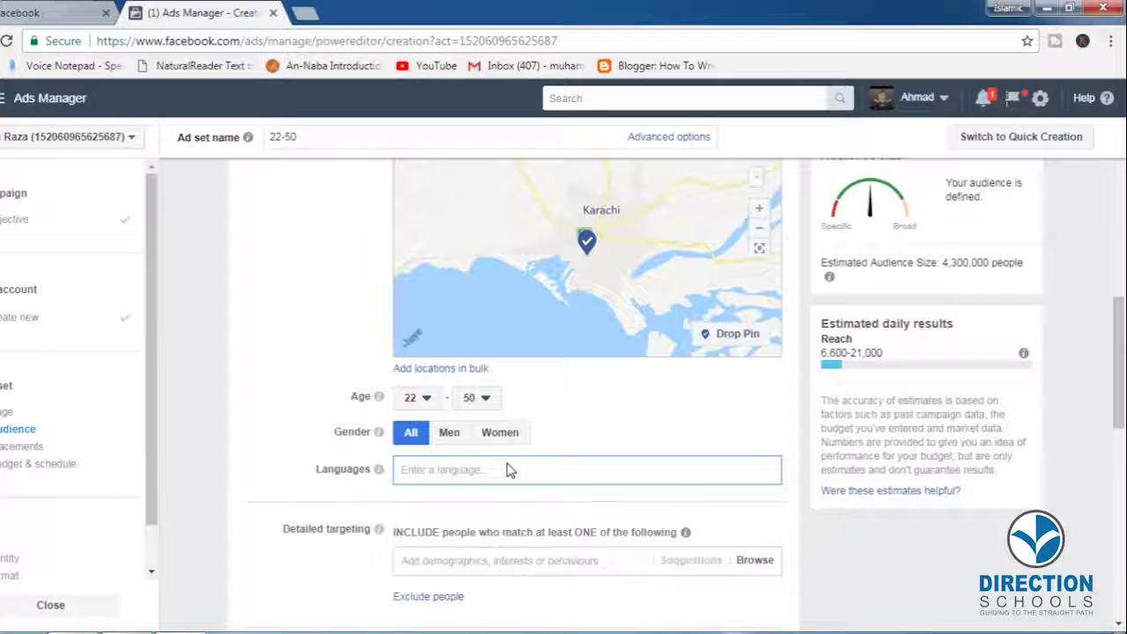
text(u)
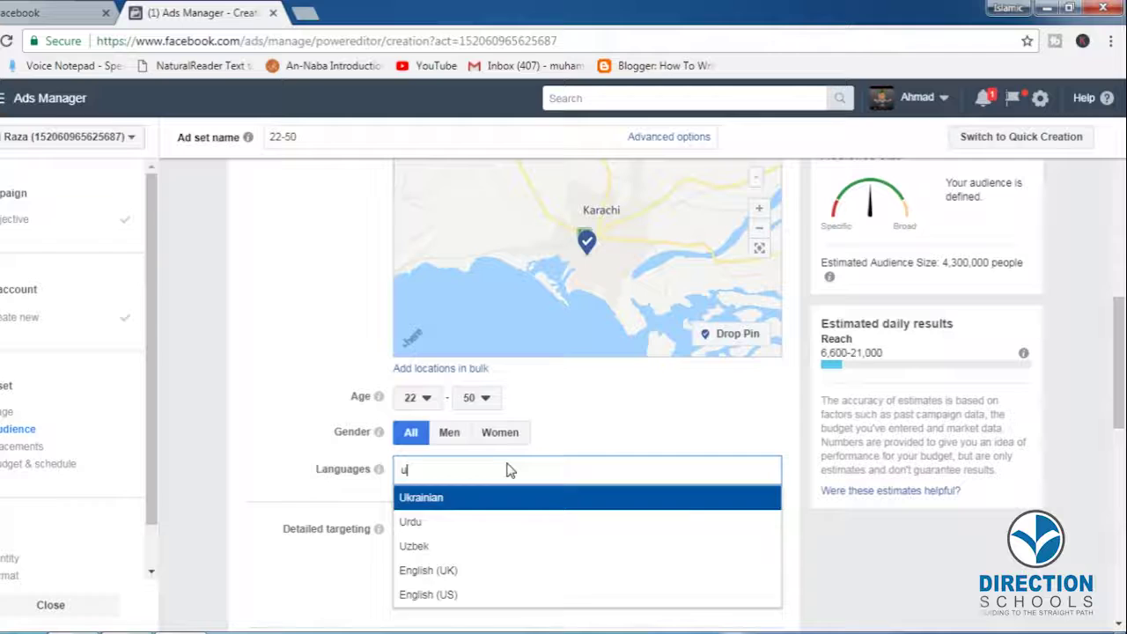
text(rdu)
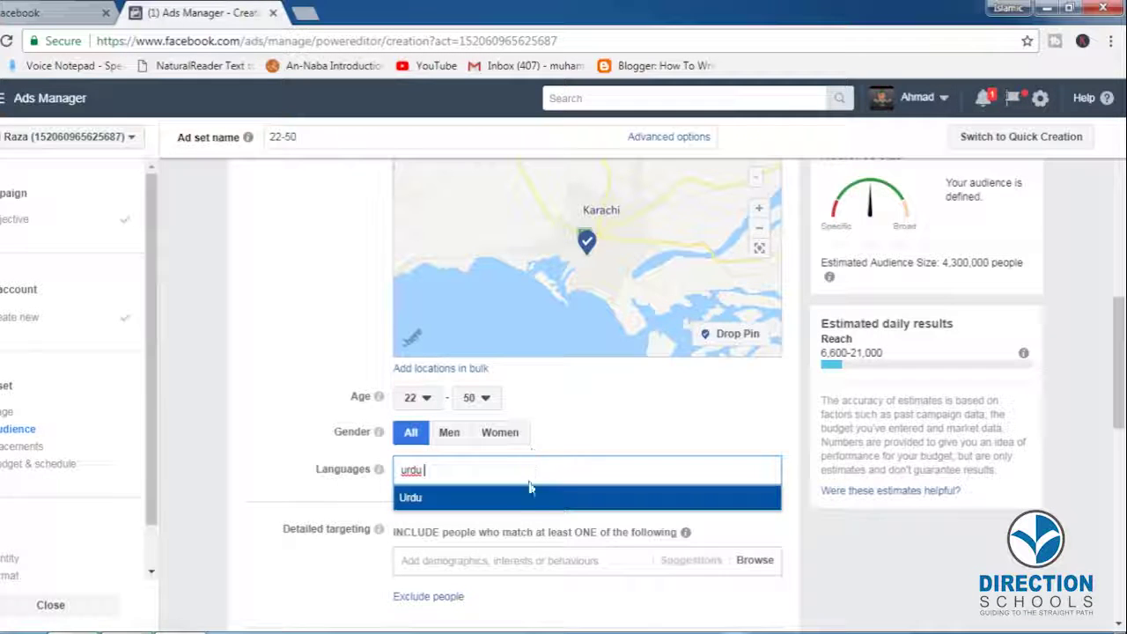
click(473, 490)
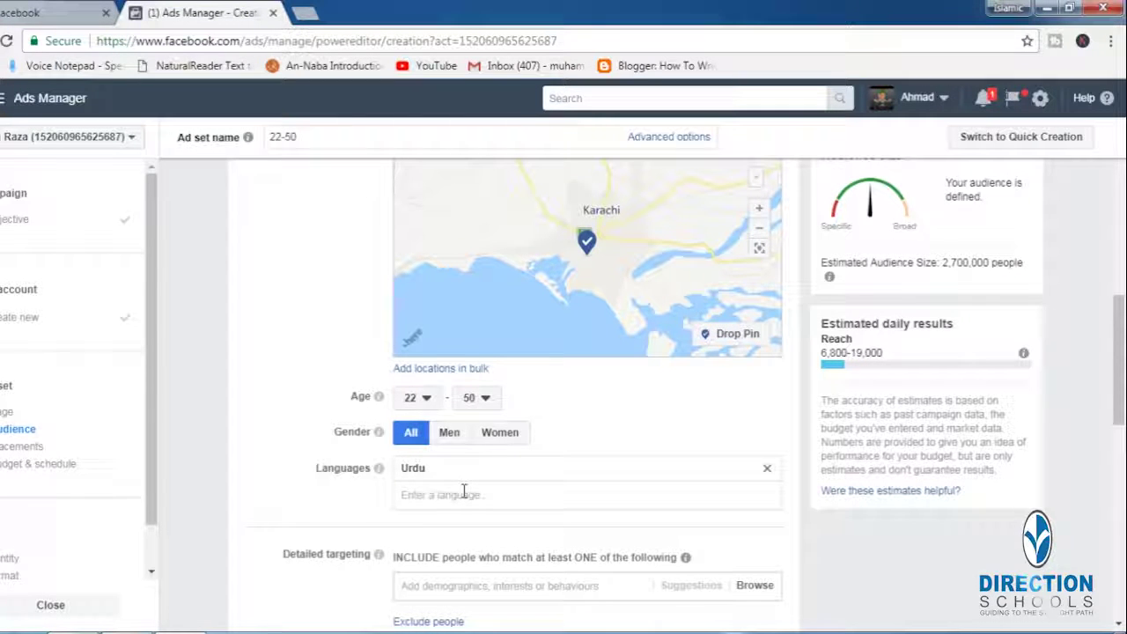
click(489, 497)
text(e)
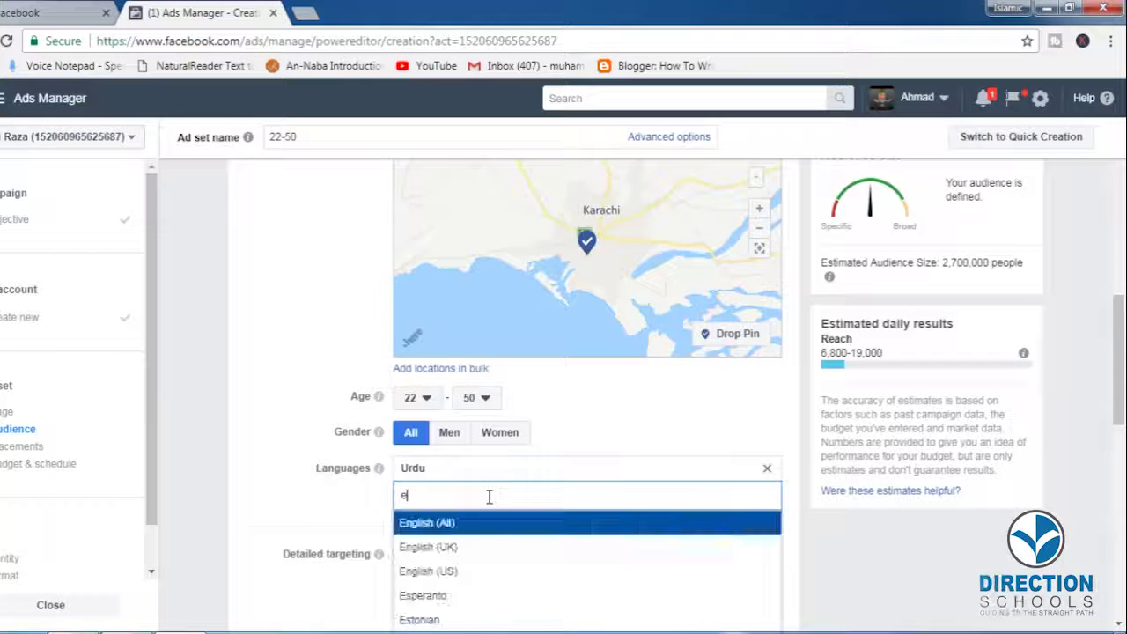
text(nglish)
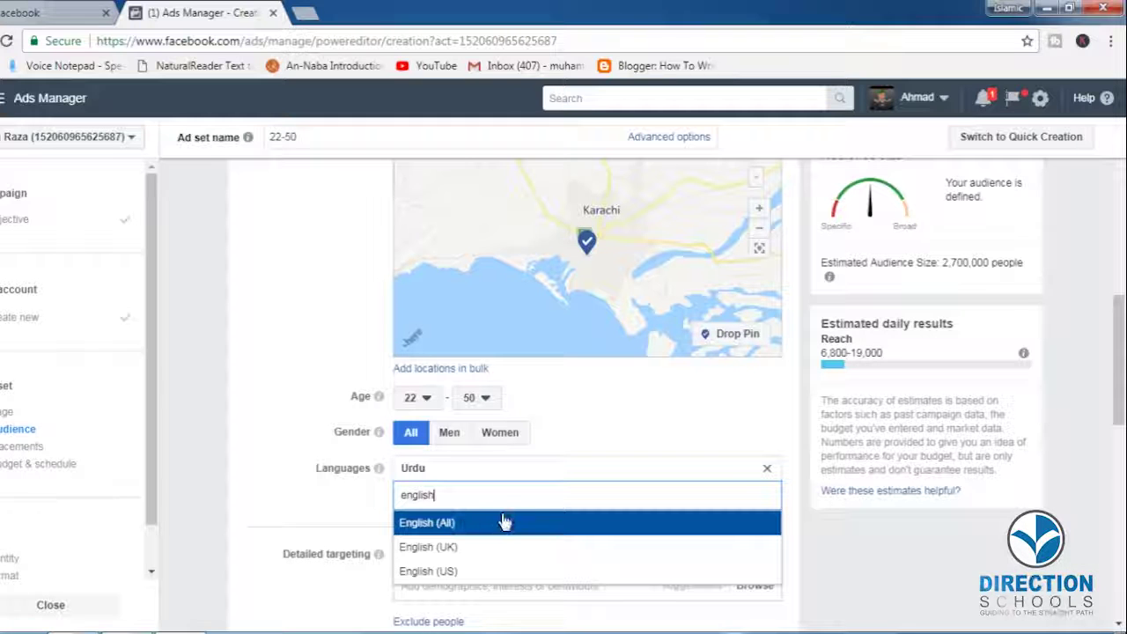
click(503, 523)
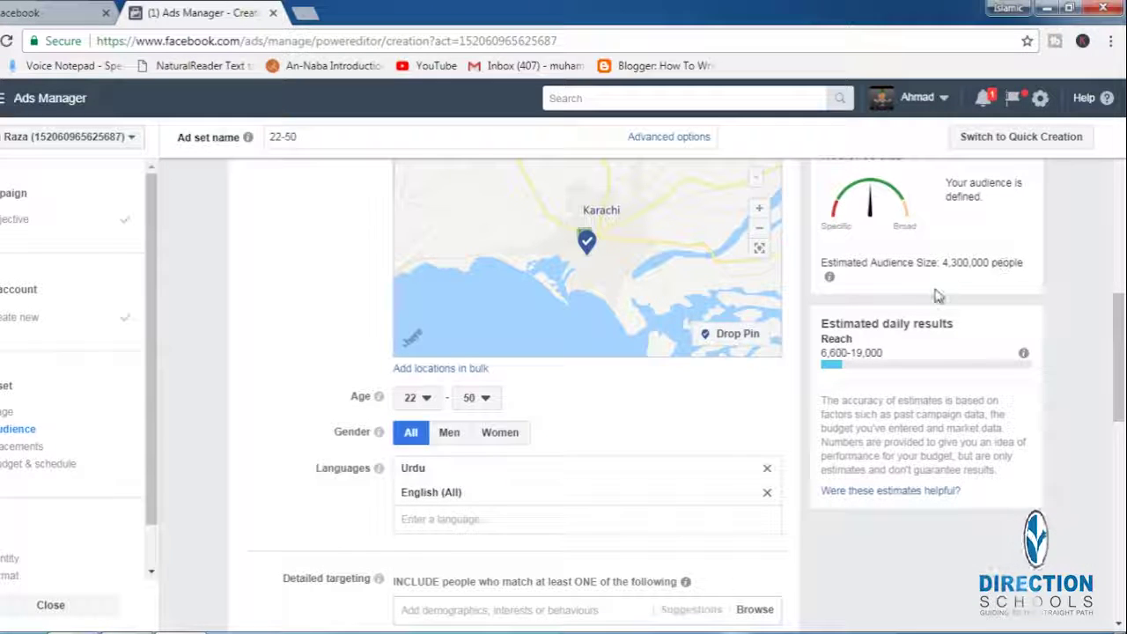
click(445, 441)
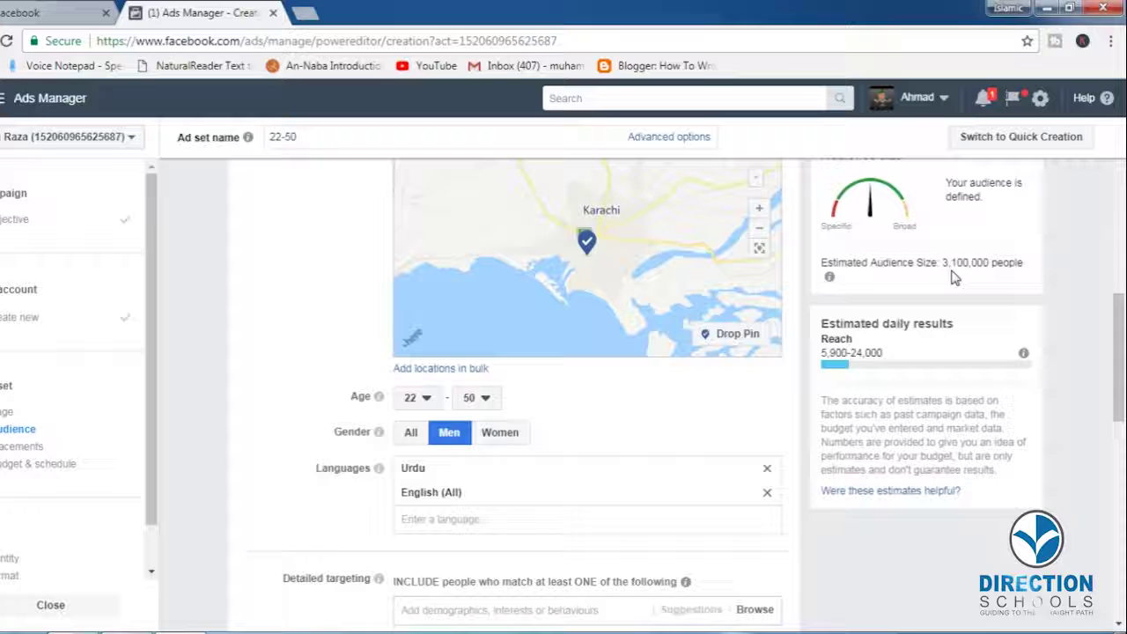
click(410, 432)
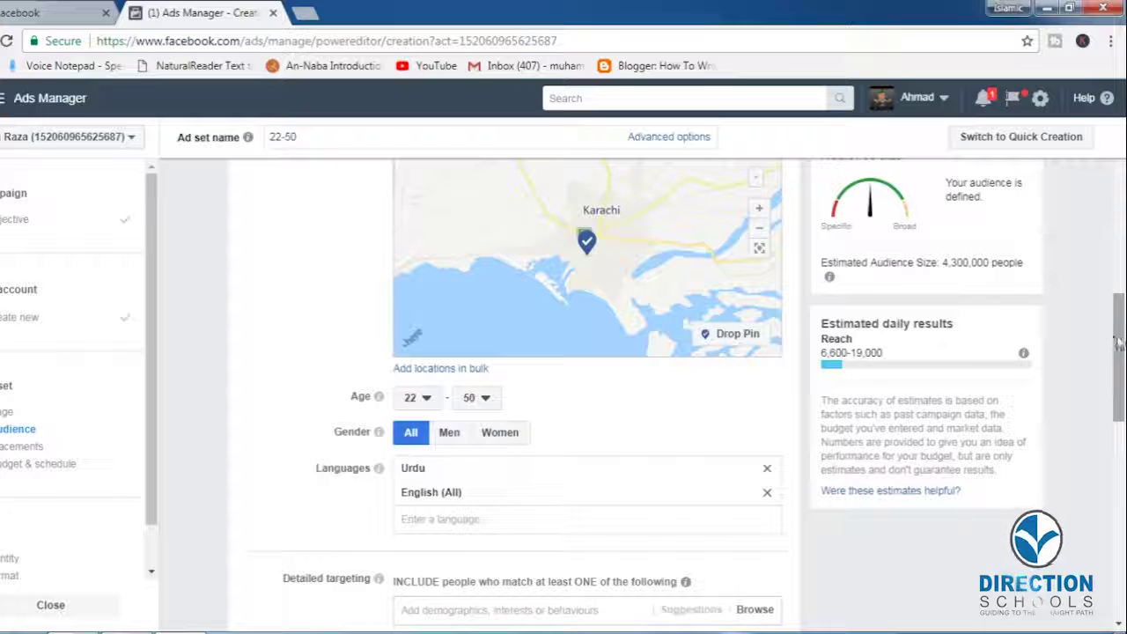
Search detailed targeting for "Education" and include people with the education level University graduate
drag(1118, 339, 1119, 398)
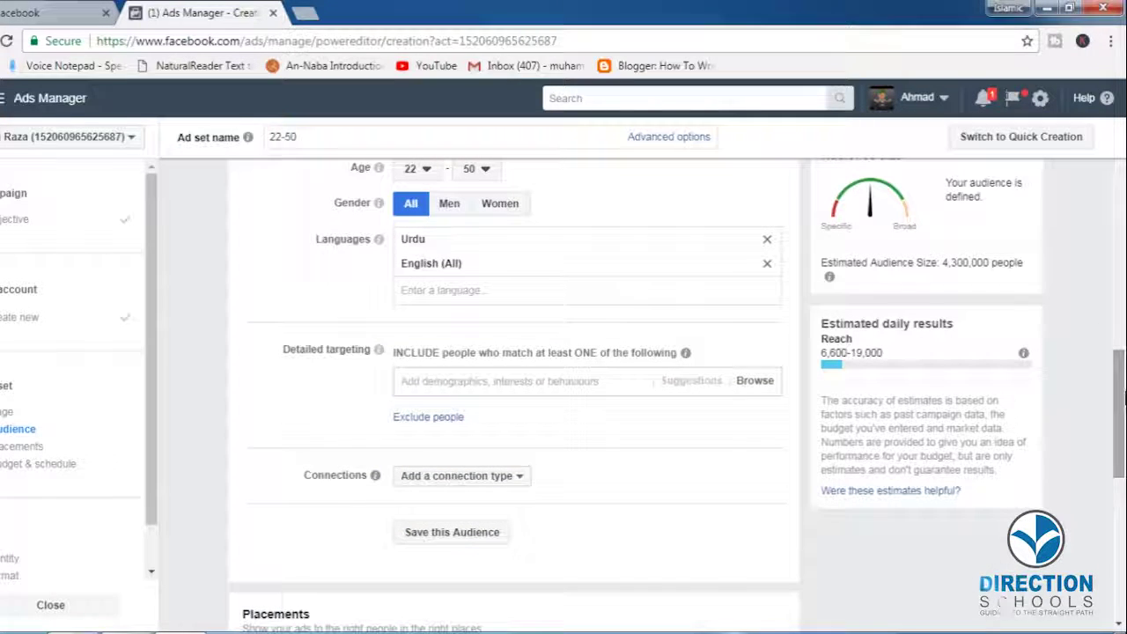
click(506, 383)
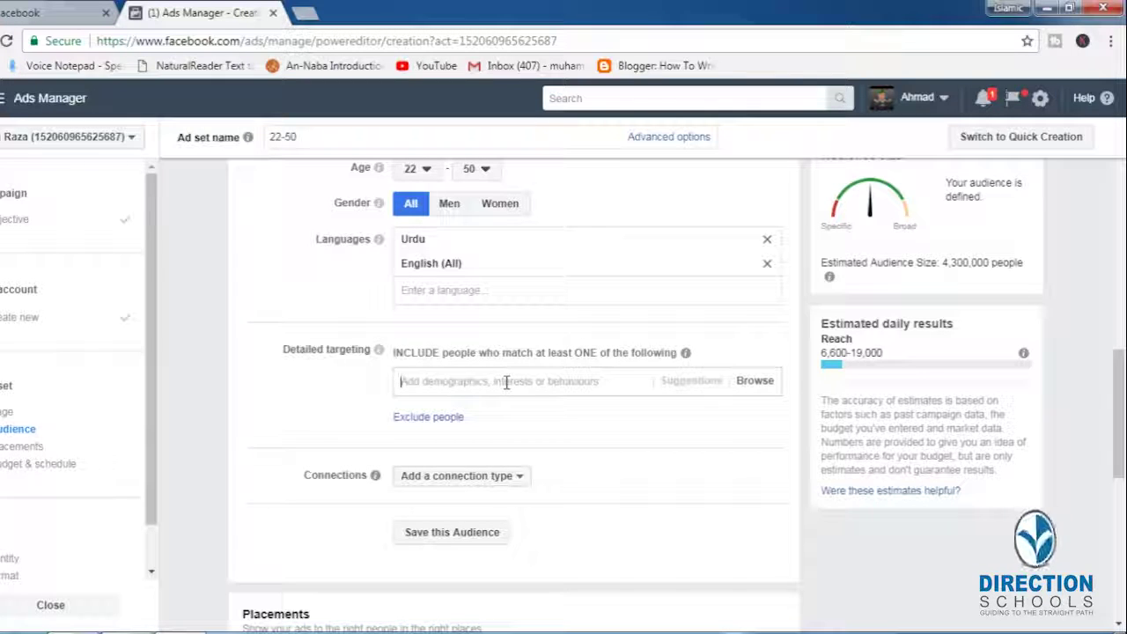
text(En)
text(ucation)
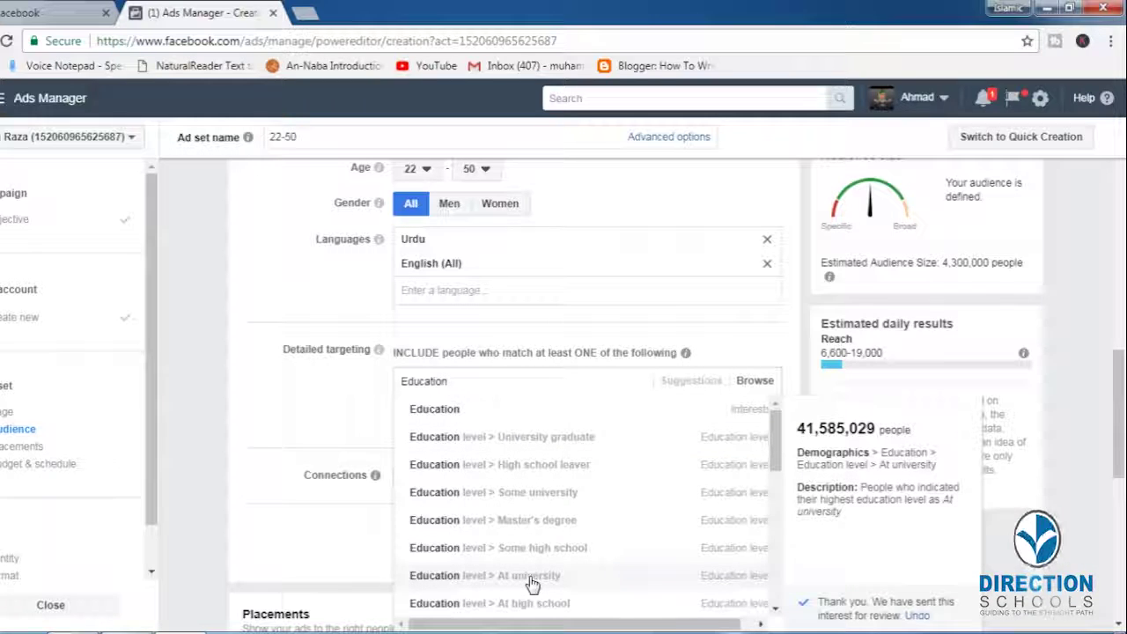
click(515, 441)
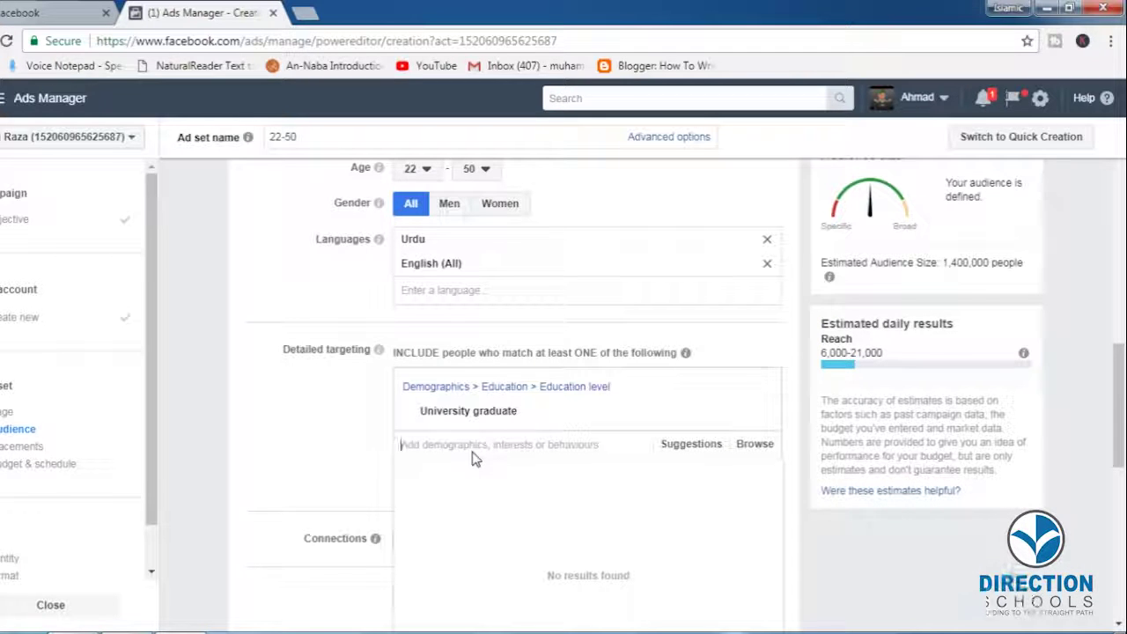
Search detailed targeting for "School" and include people with the School/University interest
text(Sc)
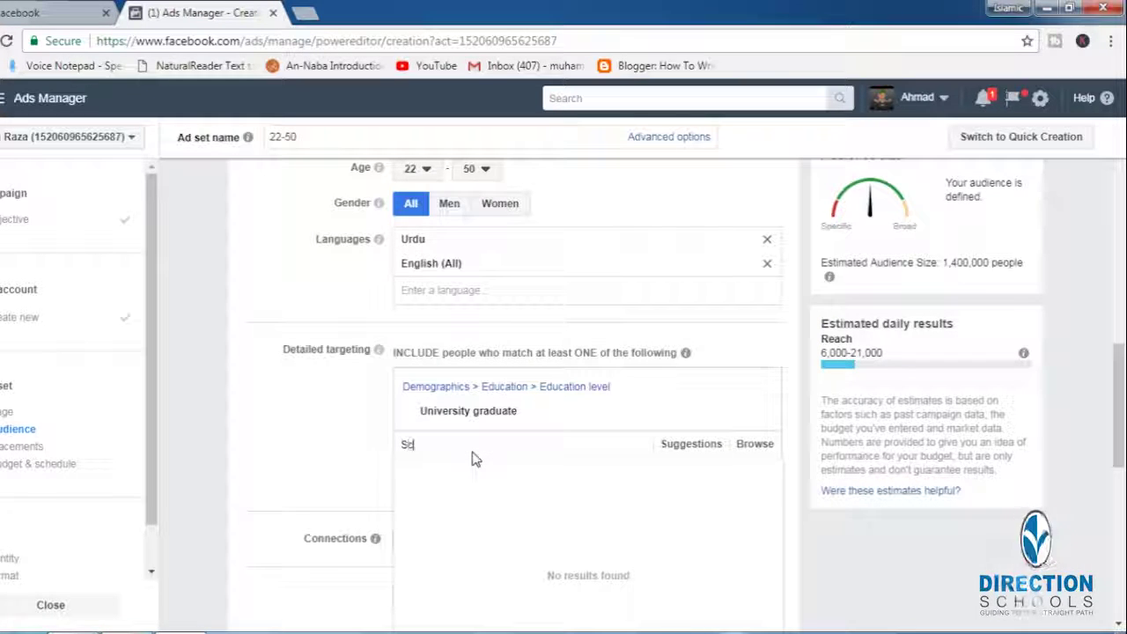
text(hol)
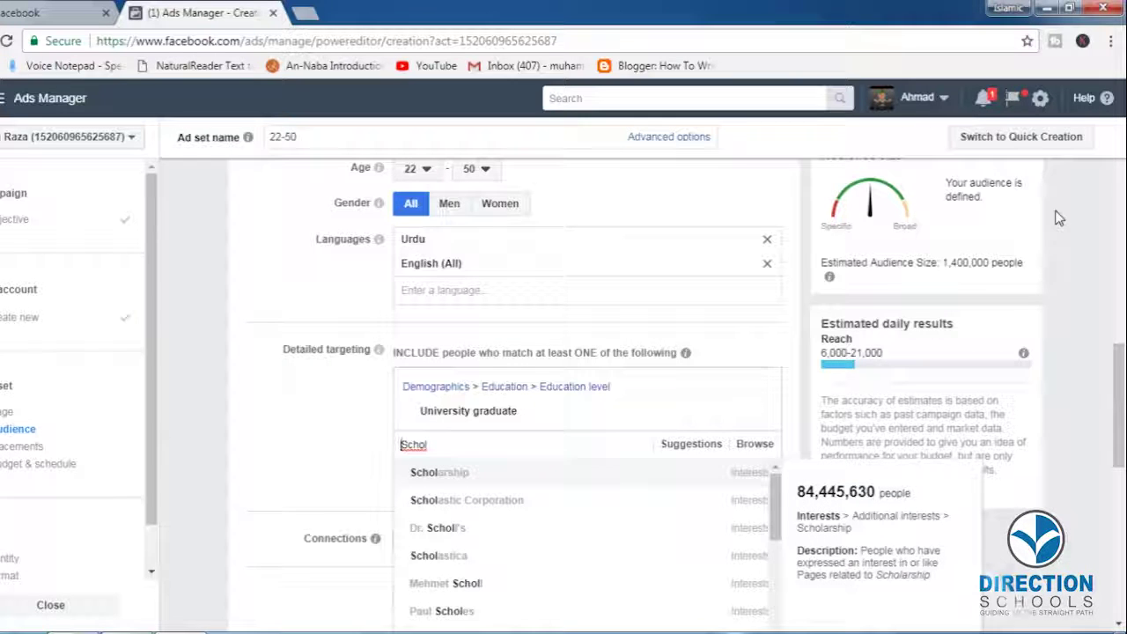
double_click(471, 451)
key(BackSpace)
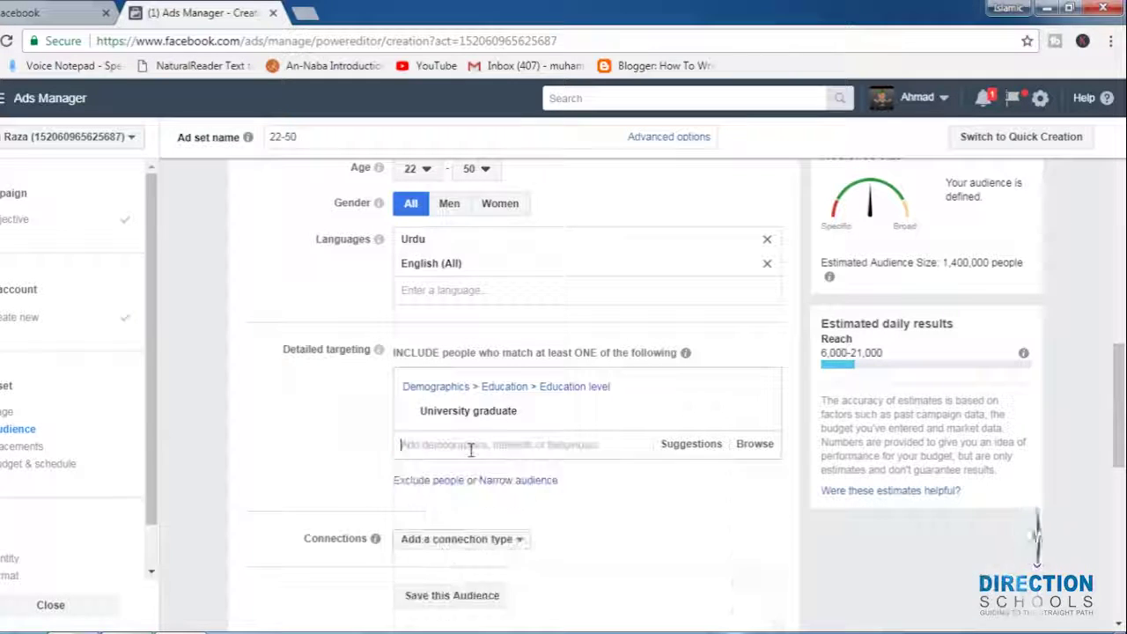
text(School)
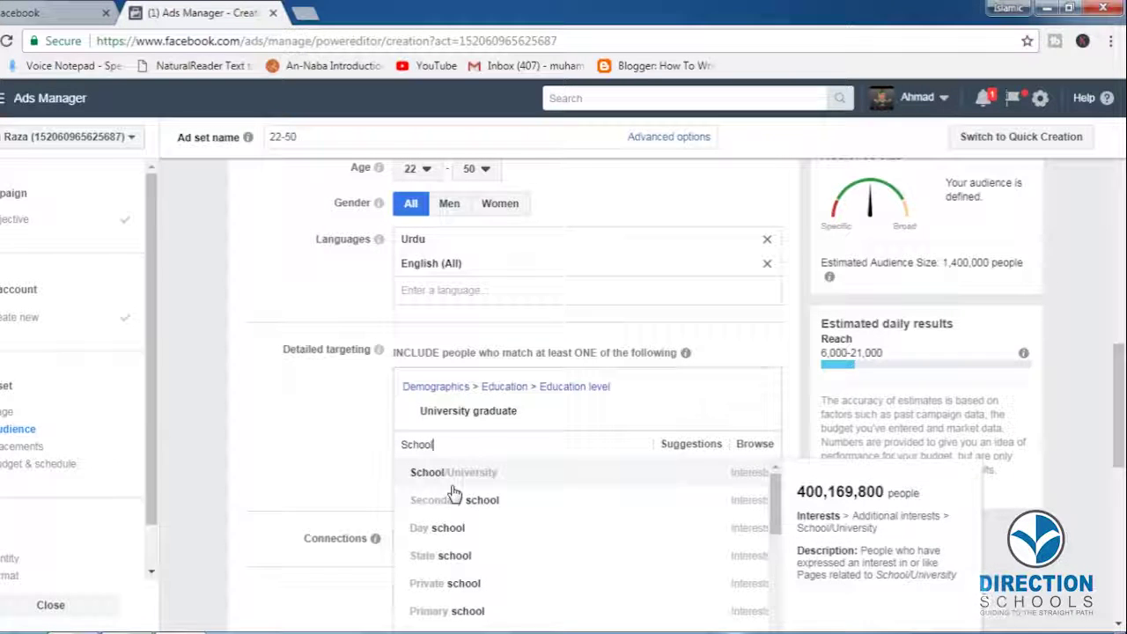
click(469, 480)
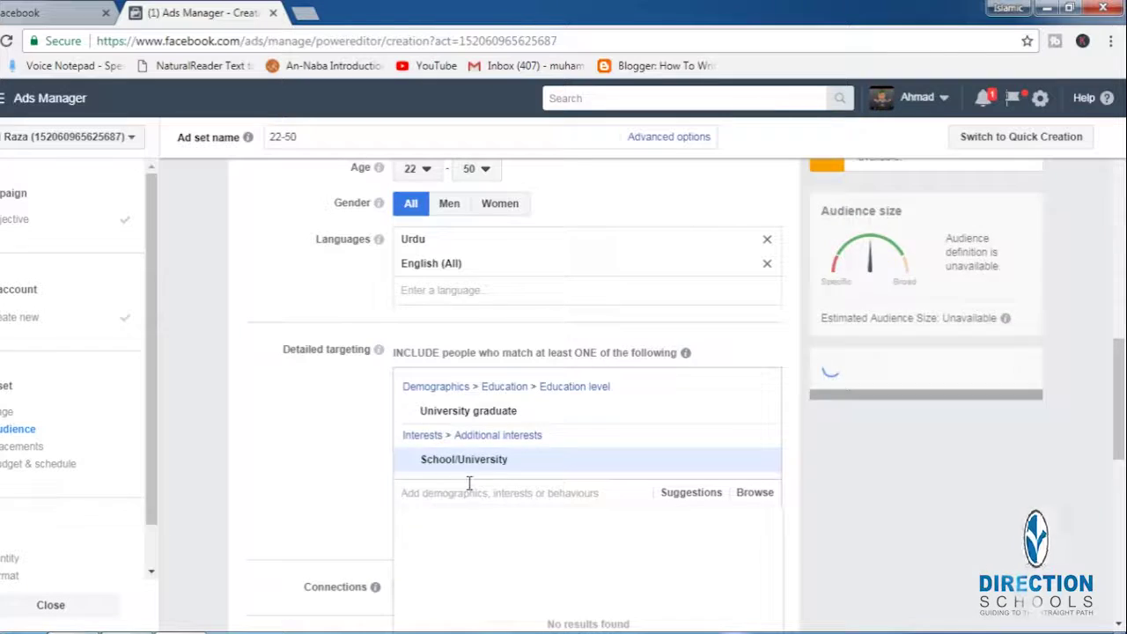
Search detailed targeting for "Day School" and include people with the Day school interest
text(Day School)
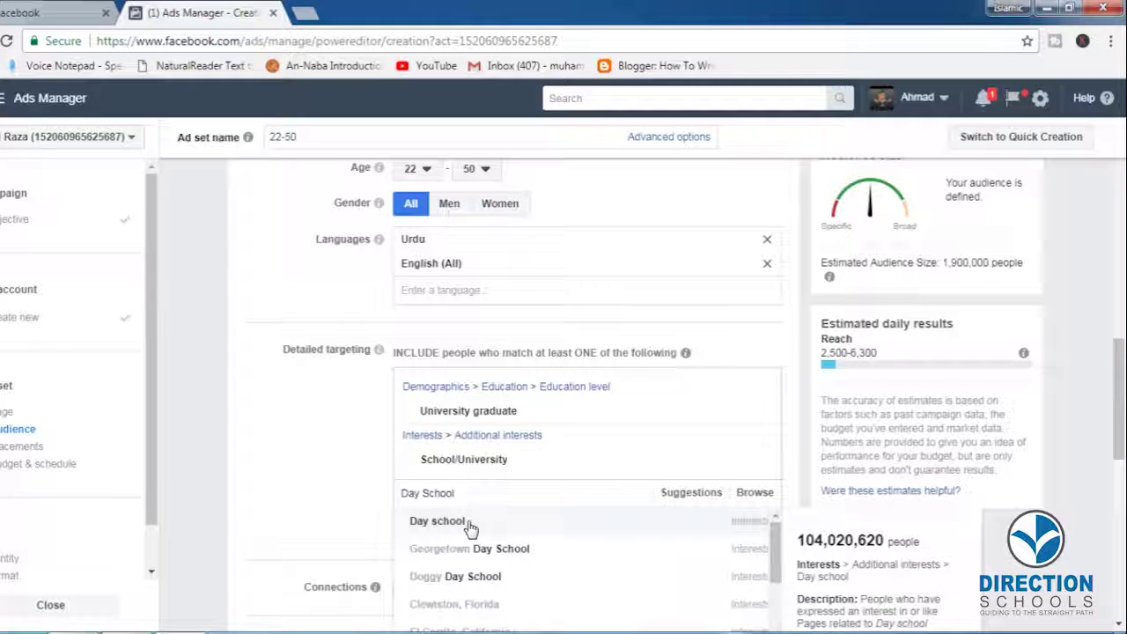
click(468, 523)
scroll(476, 556, down, 1)
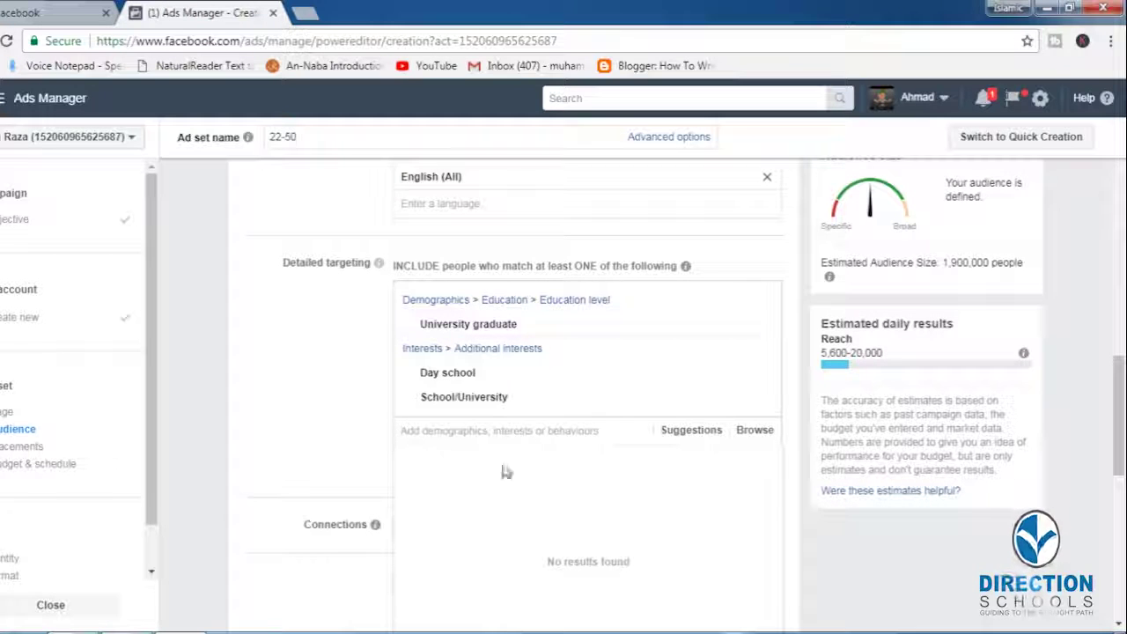
Set the audience's maximum age to 25
scroll(654, 471, up, 1)
scroll(654, 473, up, 2)
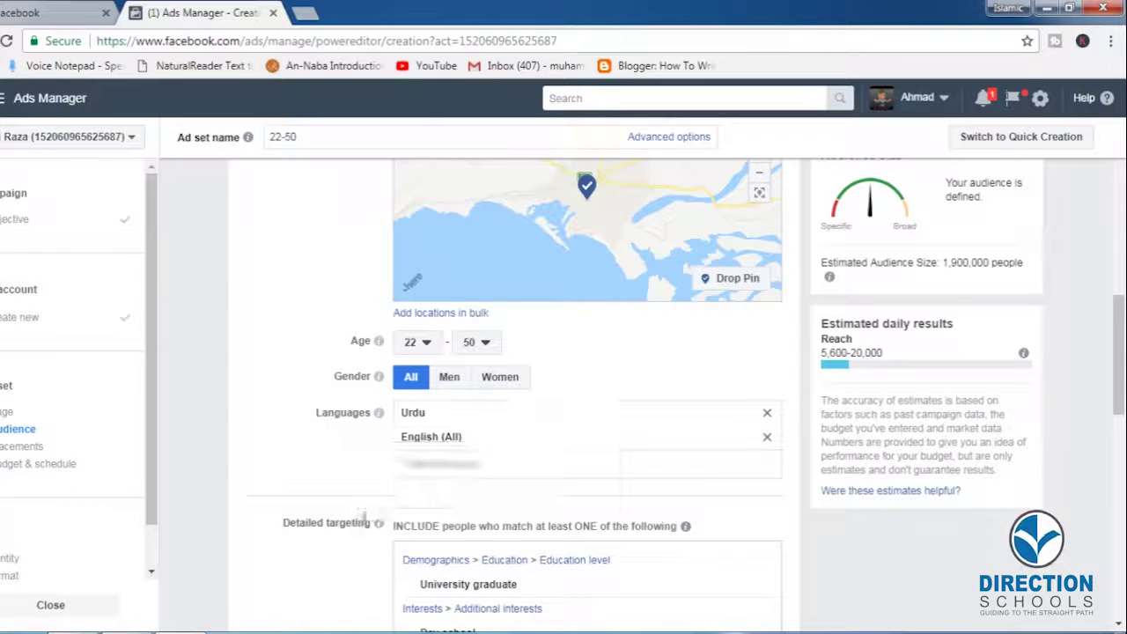
mouse_move(378, 523)
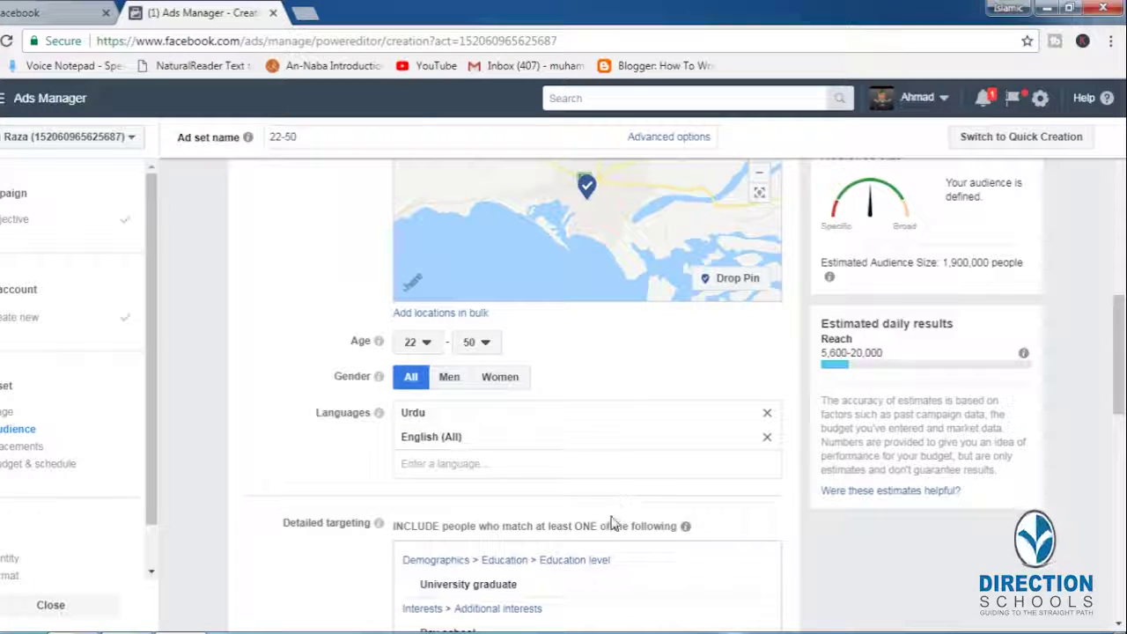
click(468, 344)
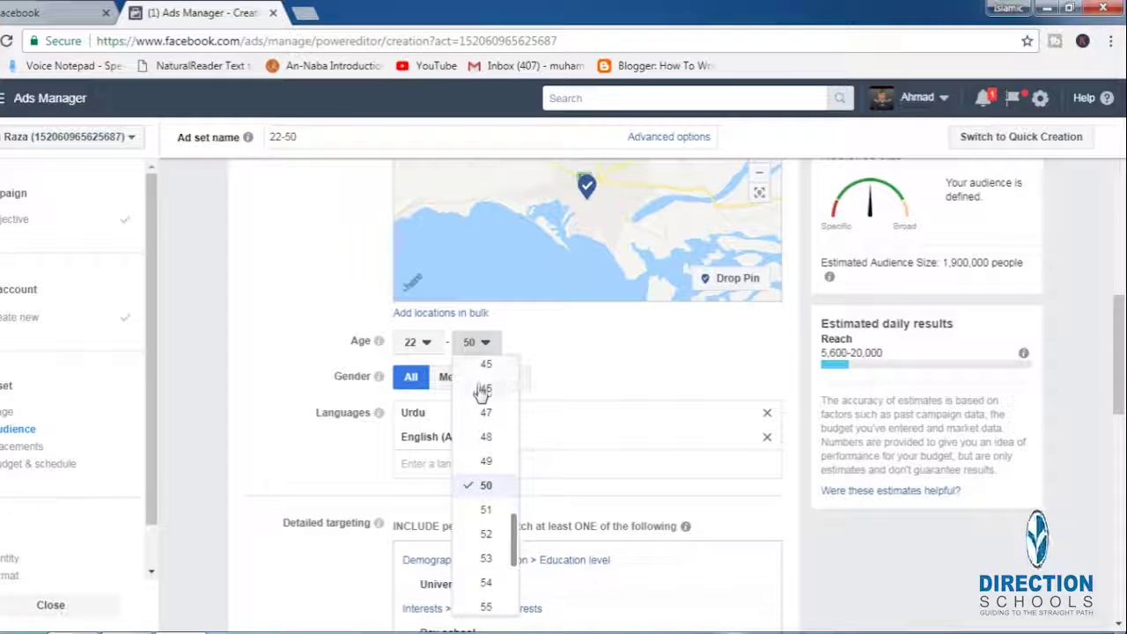
drag(515, 548, 519, 451)
scroll(518, 445, up, 1)
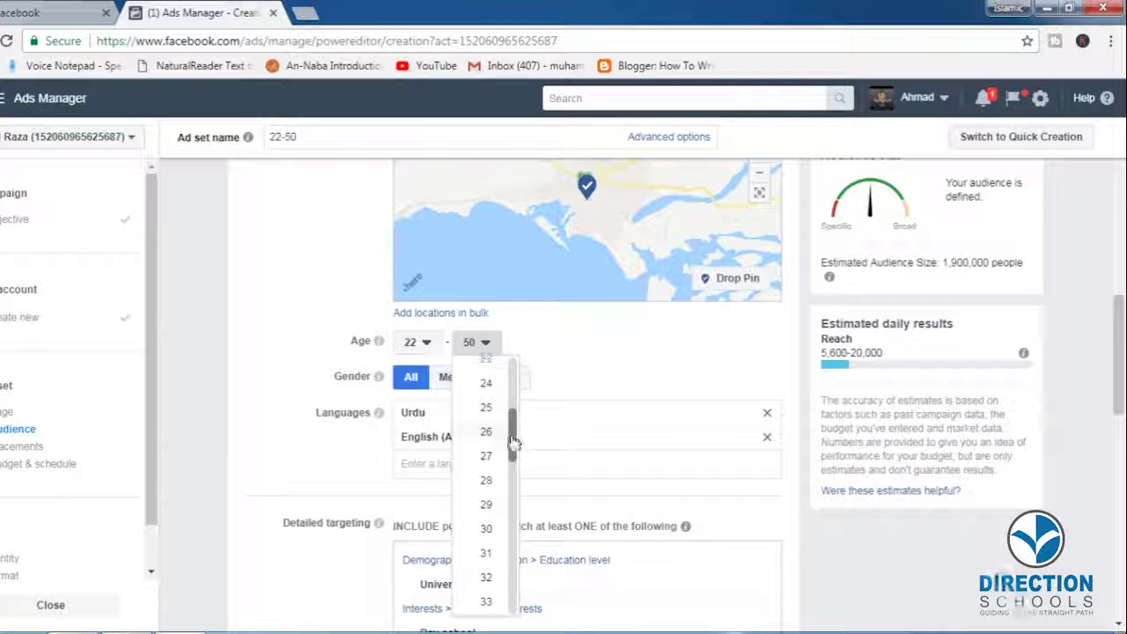
click(486, 407)
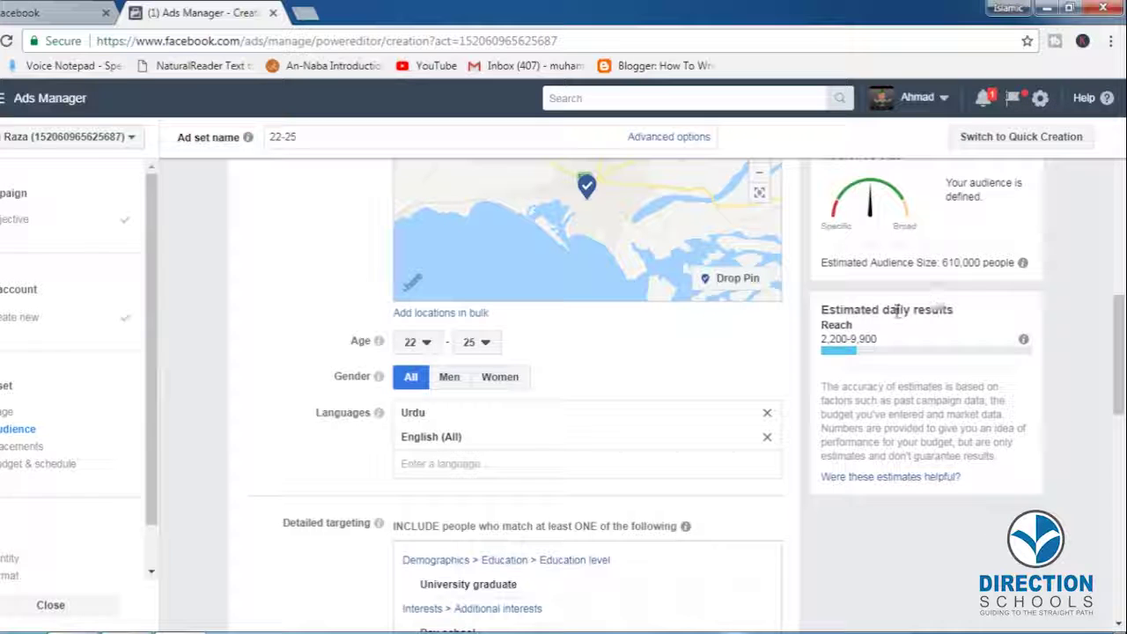
Set the audience's maximum age to 40
click(477, 342)
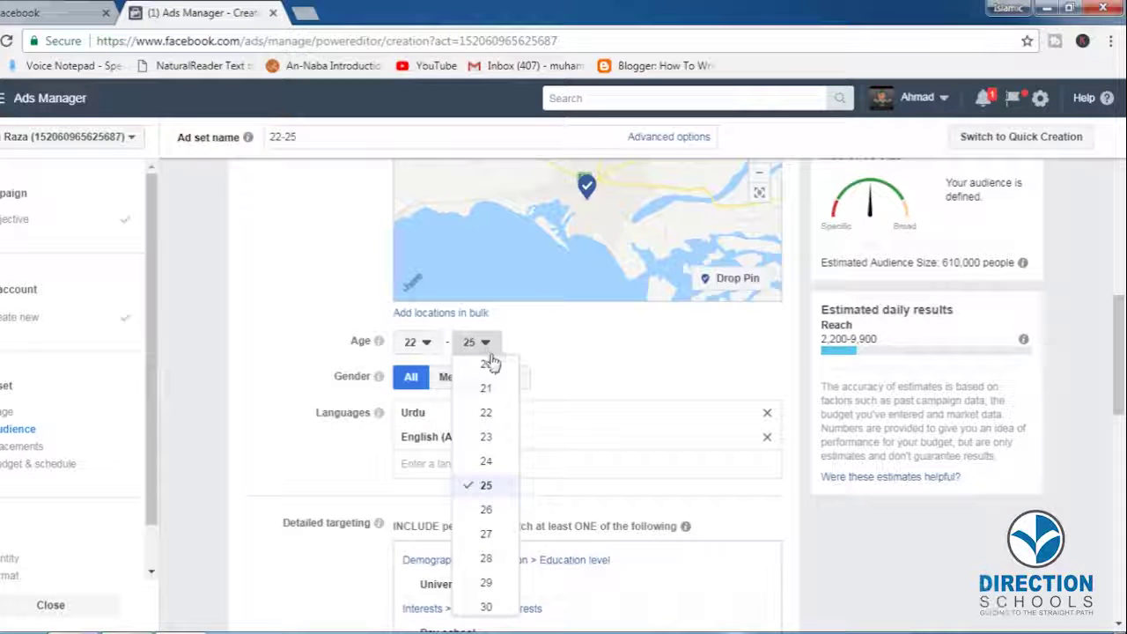
scroll(516, 463, down, 4)
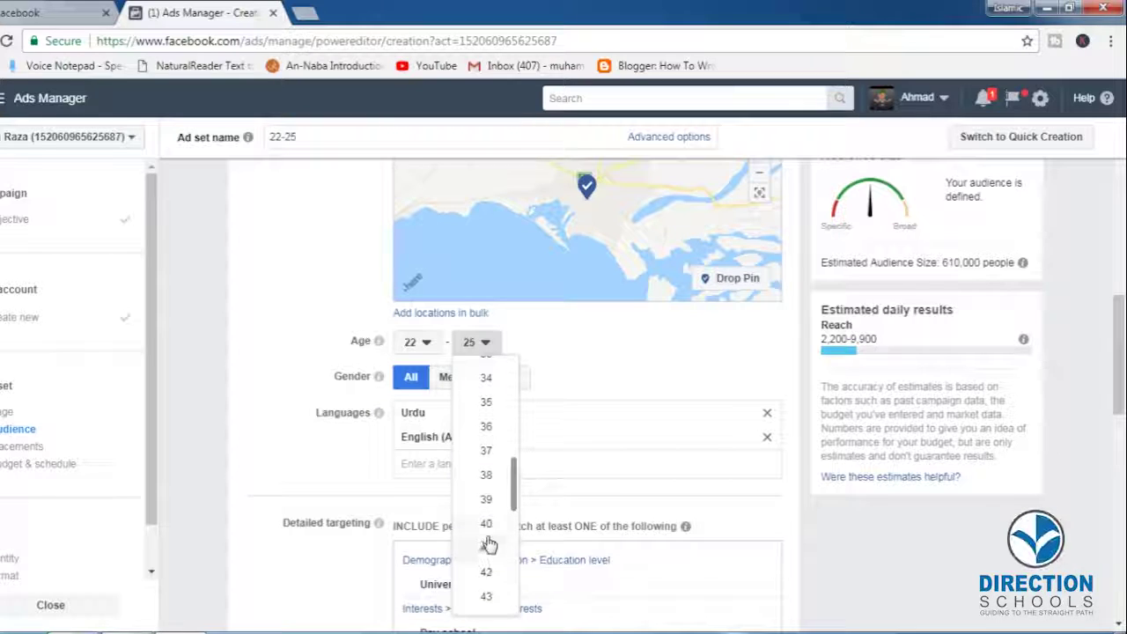
key(Return)
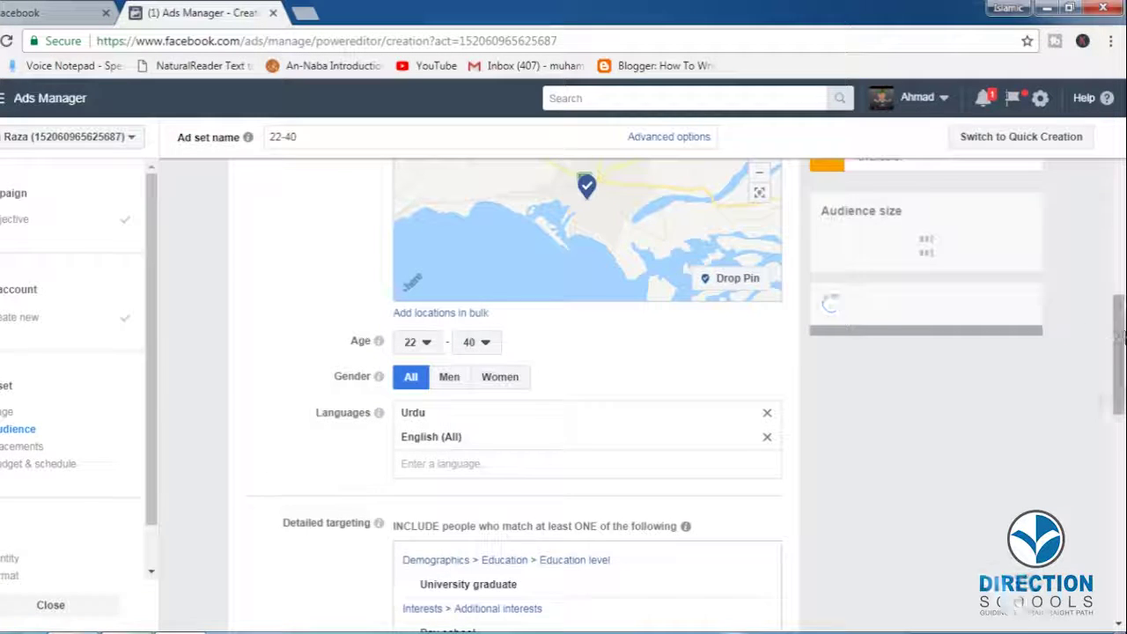
Save the defined audience under the name Asdf
drag(1119, 343, 1119, 412)
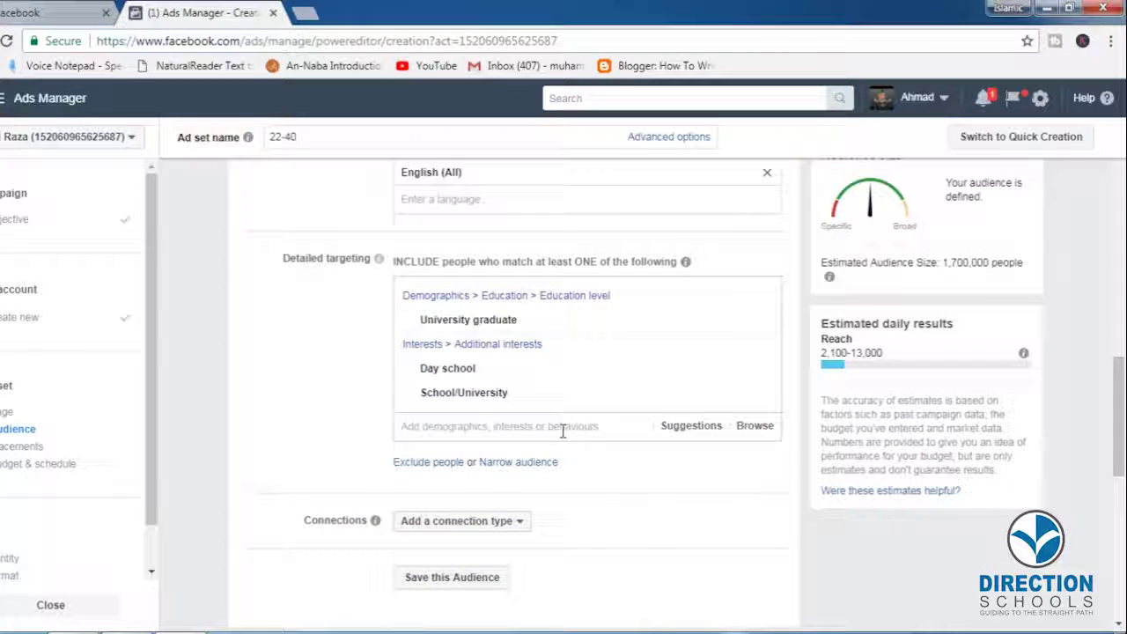
drag(1120, 375, 1119, 411)
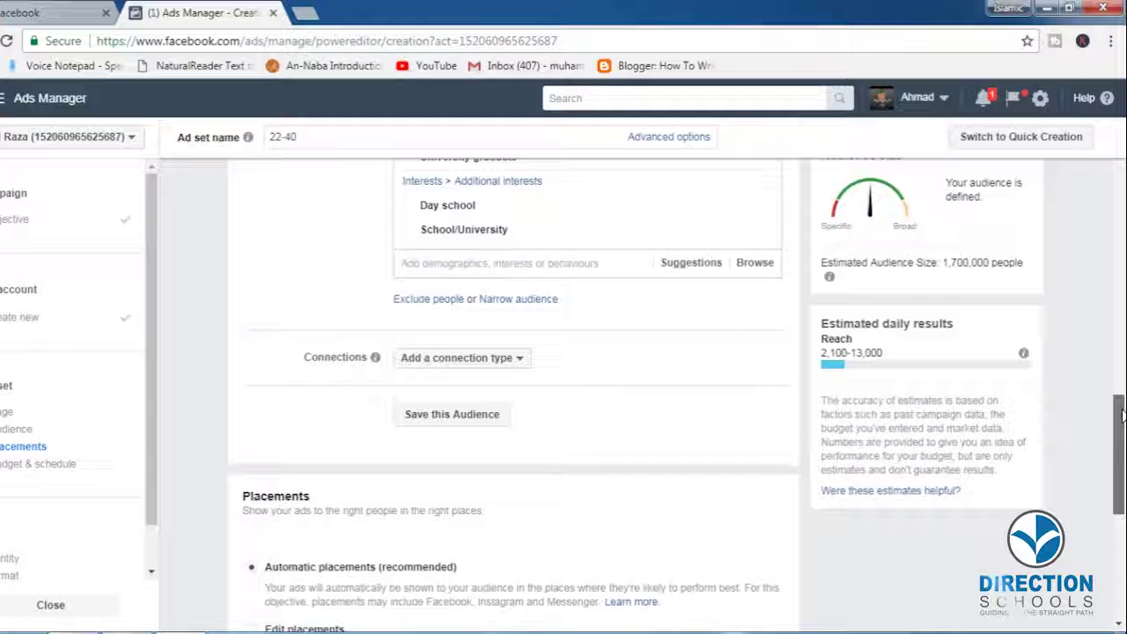
drag(1120, 414, 1120, 421)
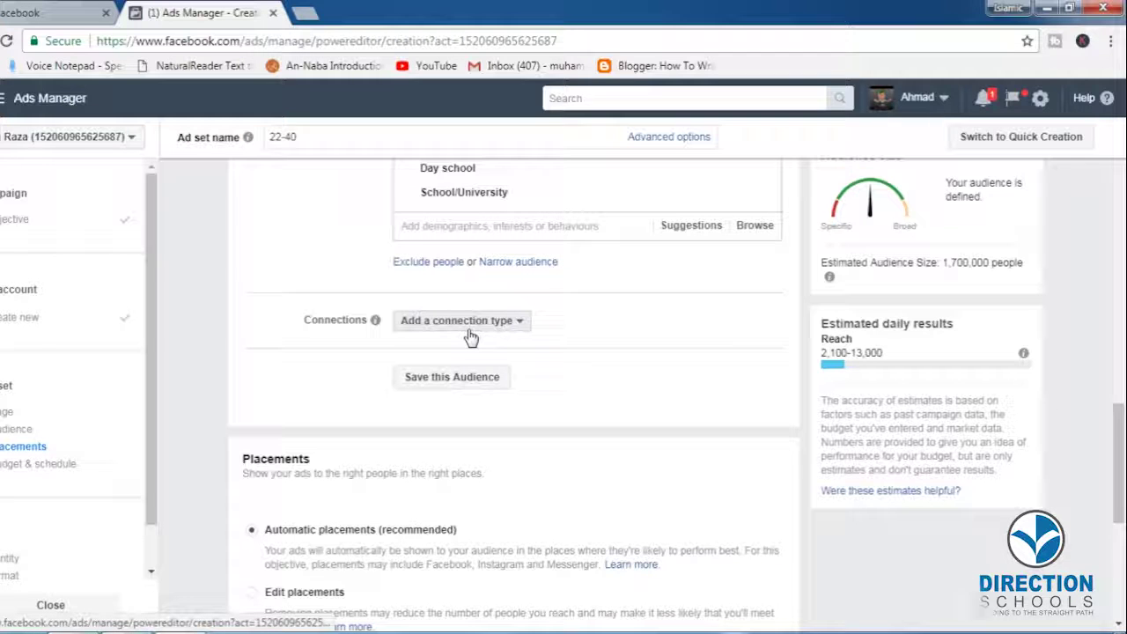
mouse_move(379, 322)
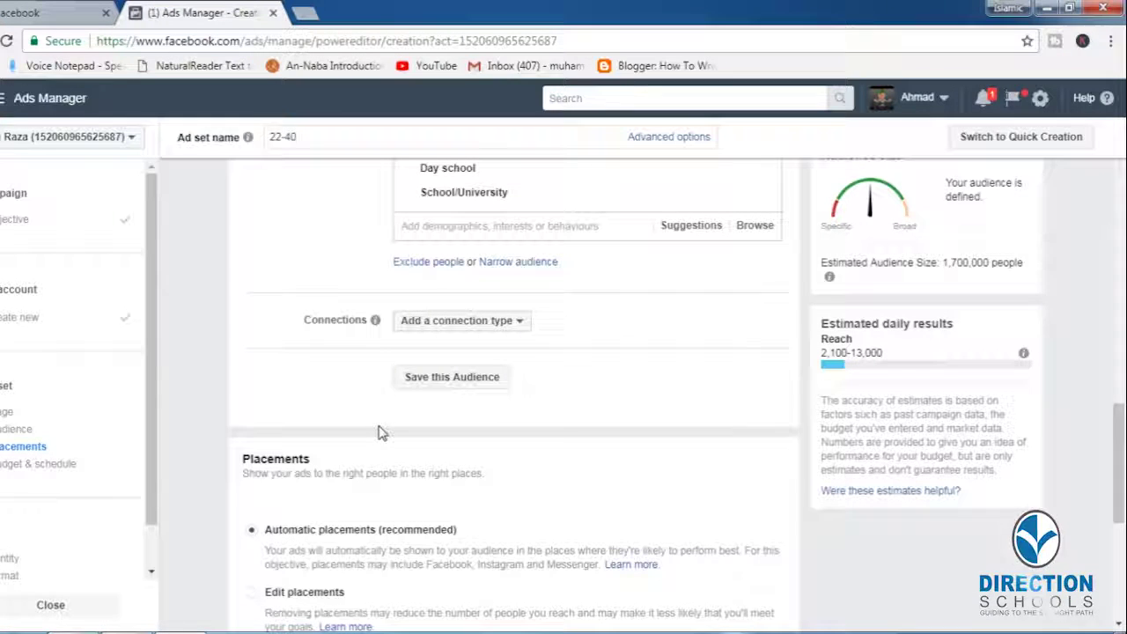
click(427, 384)
drag(502, 265, 399, 258)
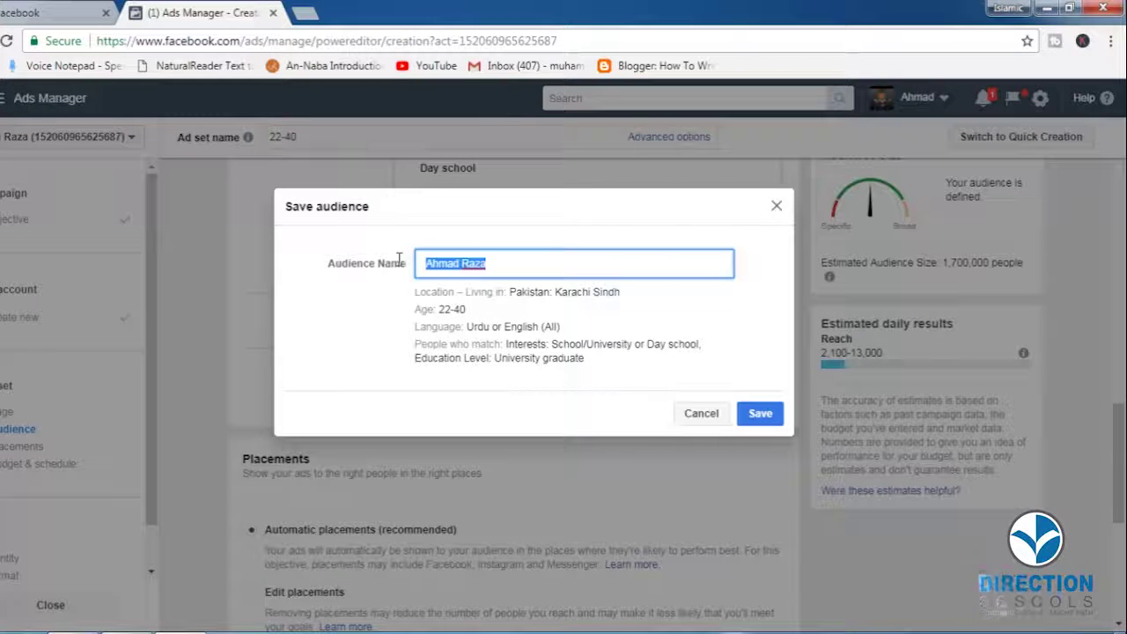
text(Asdf)
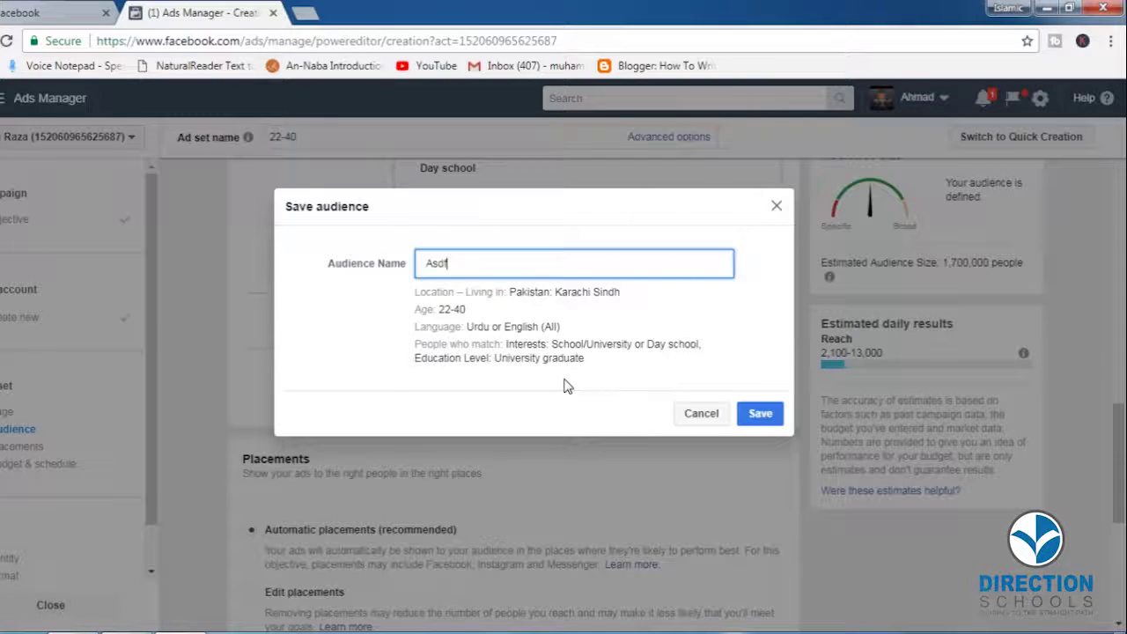
click(761, 415)
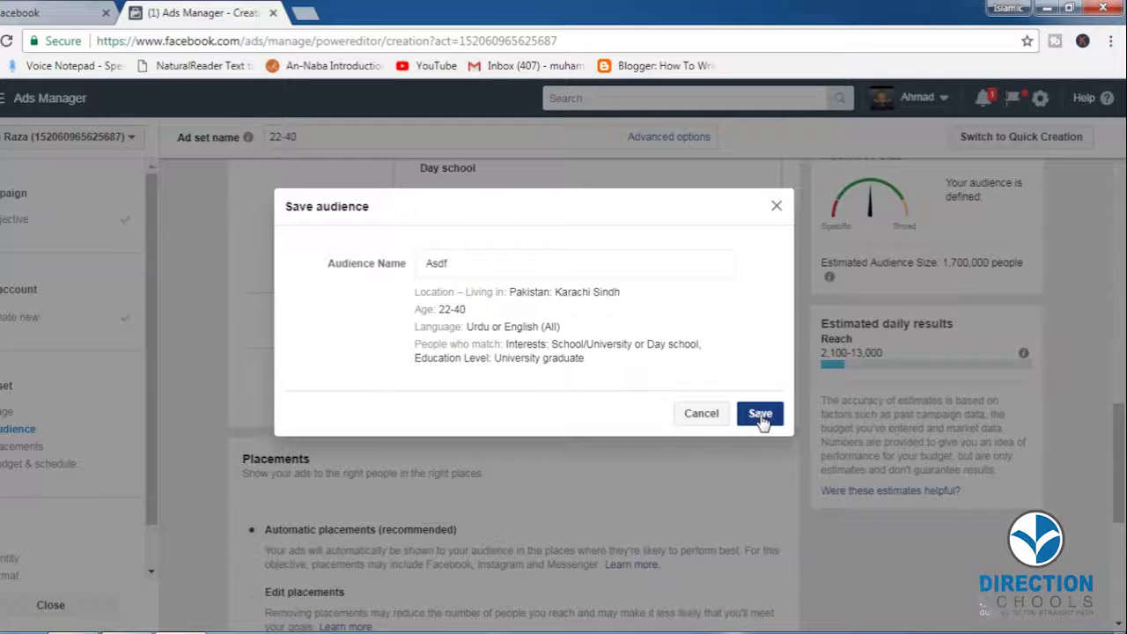
Set the ad set's budget to Rs200.00, keeping it as a daily budget
scroll(762, 421, down, 5)
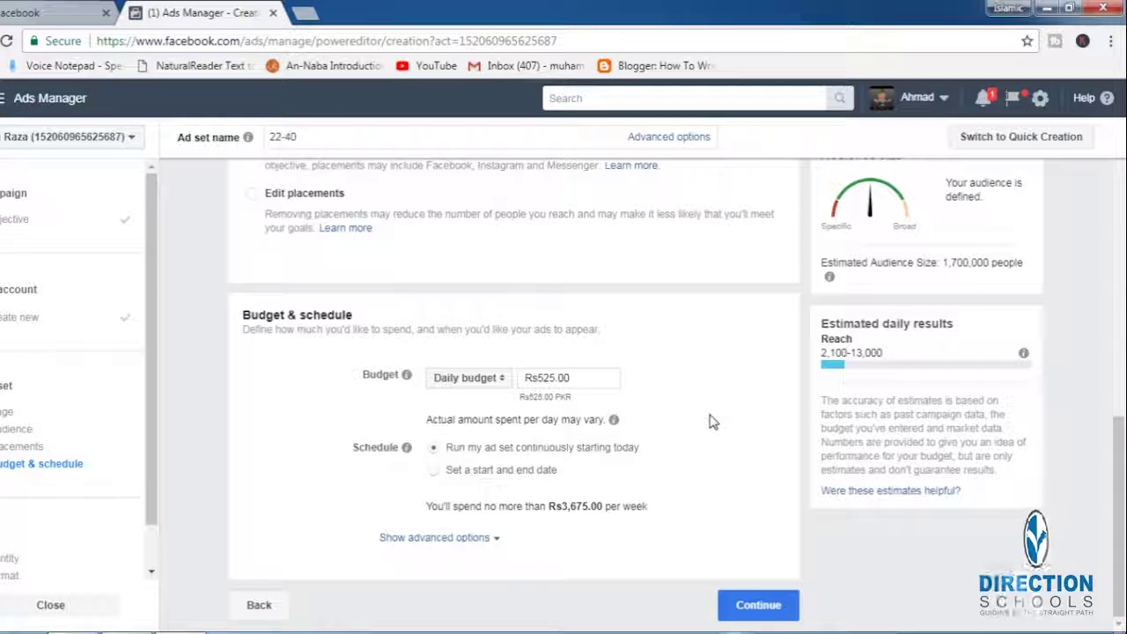
scroll(711, 422, up, 2)
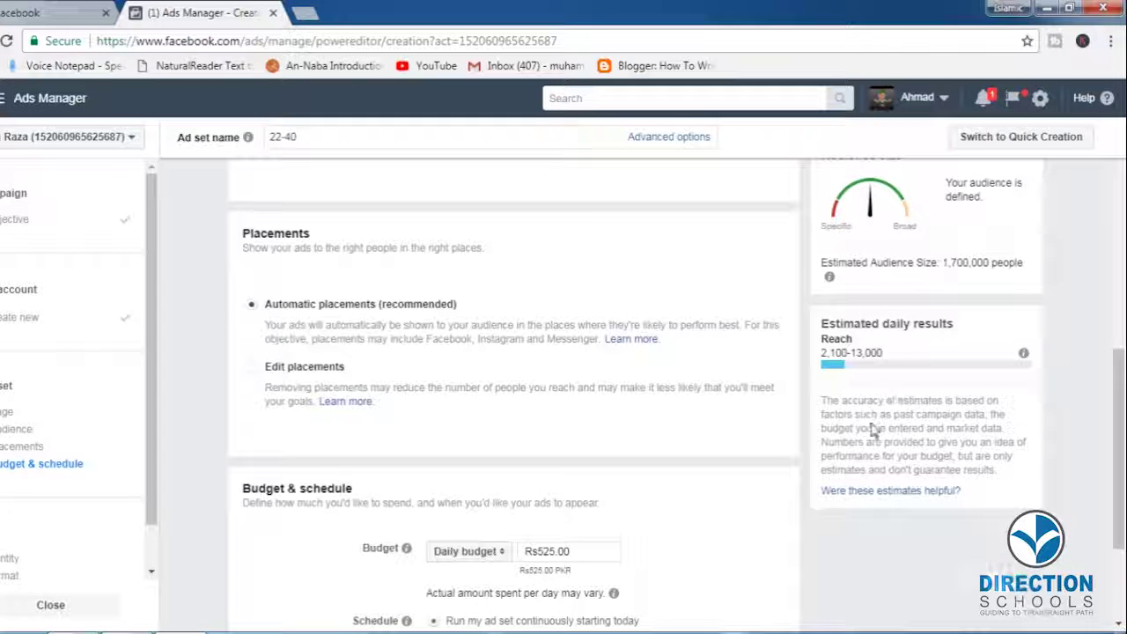
scroll(506, 582, down, 1)
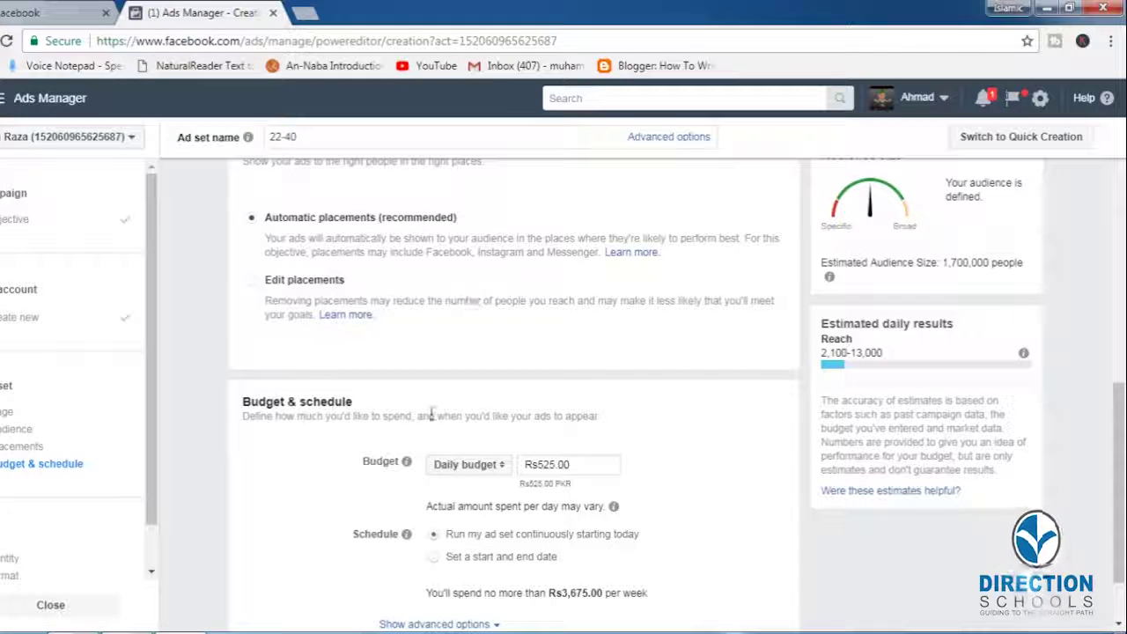
double_click(538, 467)
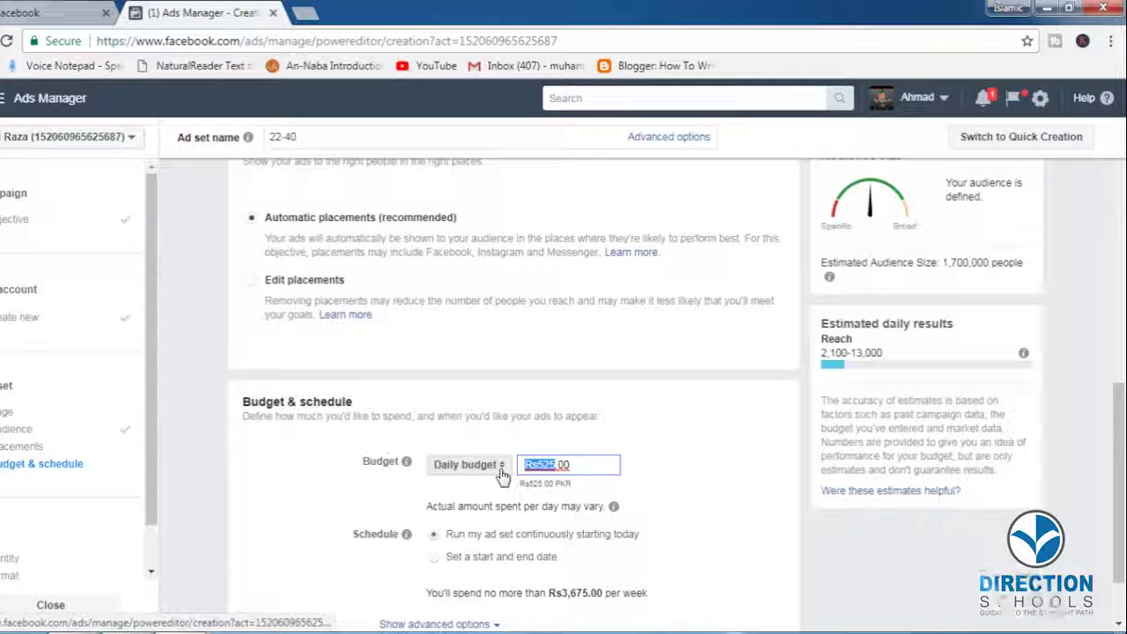
text(200)
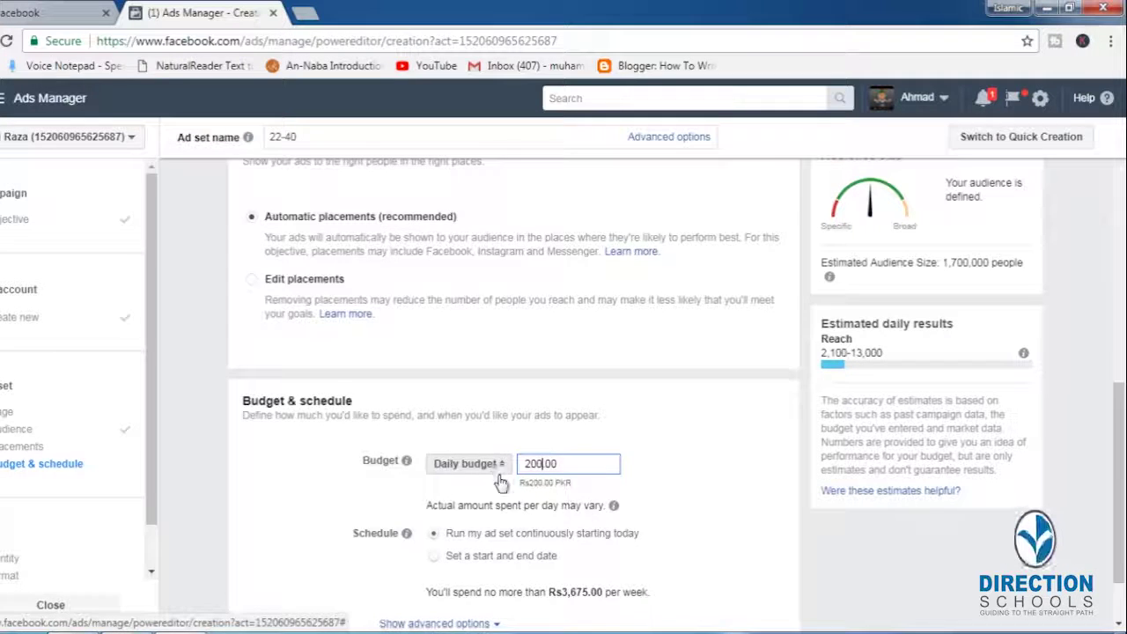
scroll(500, 493, down, 1)
click(468, 385)
click(471, 405)
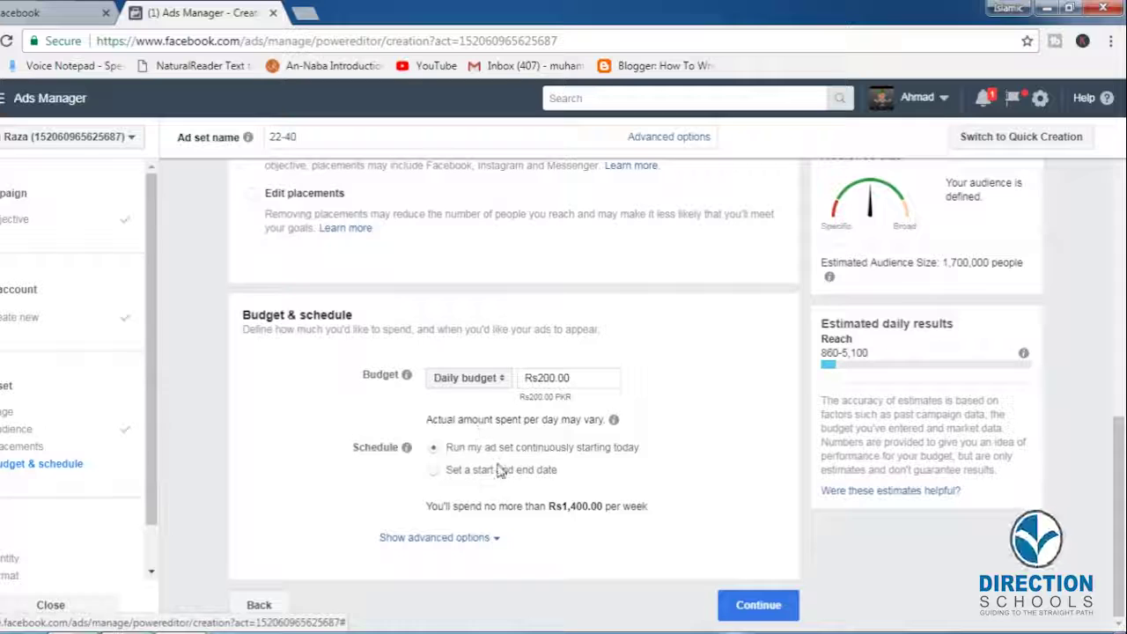
Schedule the ad set with a start and end date, and set the start date to 11/4/2018
click(434, 471)
click(529, 508)
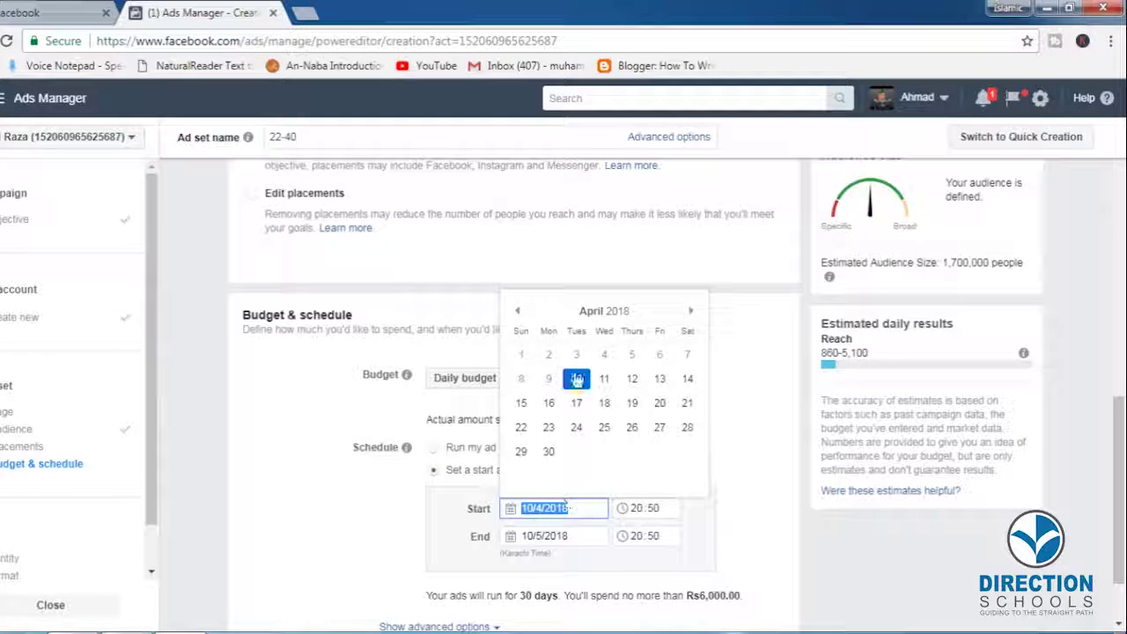
click(608, 386)
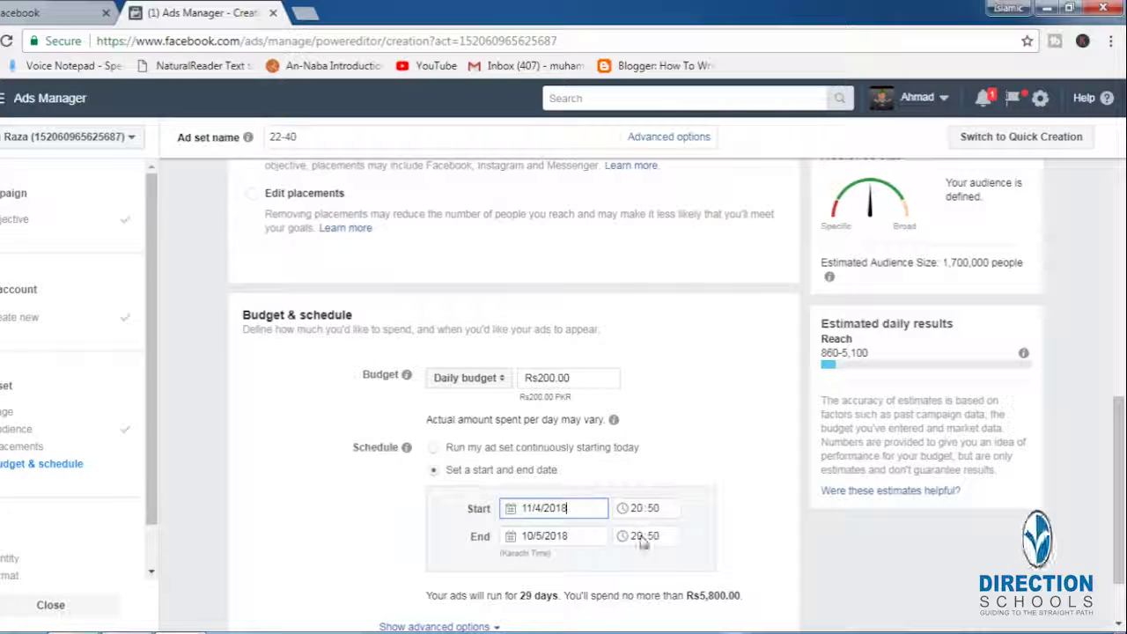
Set the ad set's end date to 17/5/2018
click(544, 535)
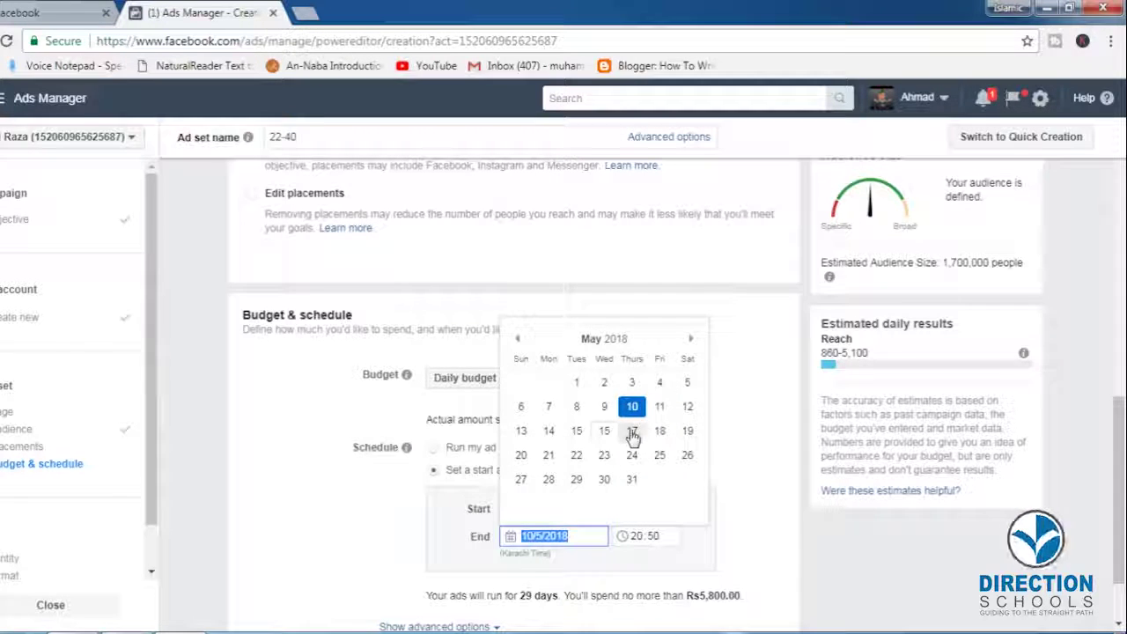
click(633, 432)
scroll(638, 533, down, 1)
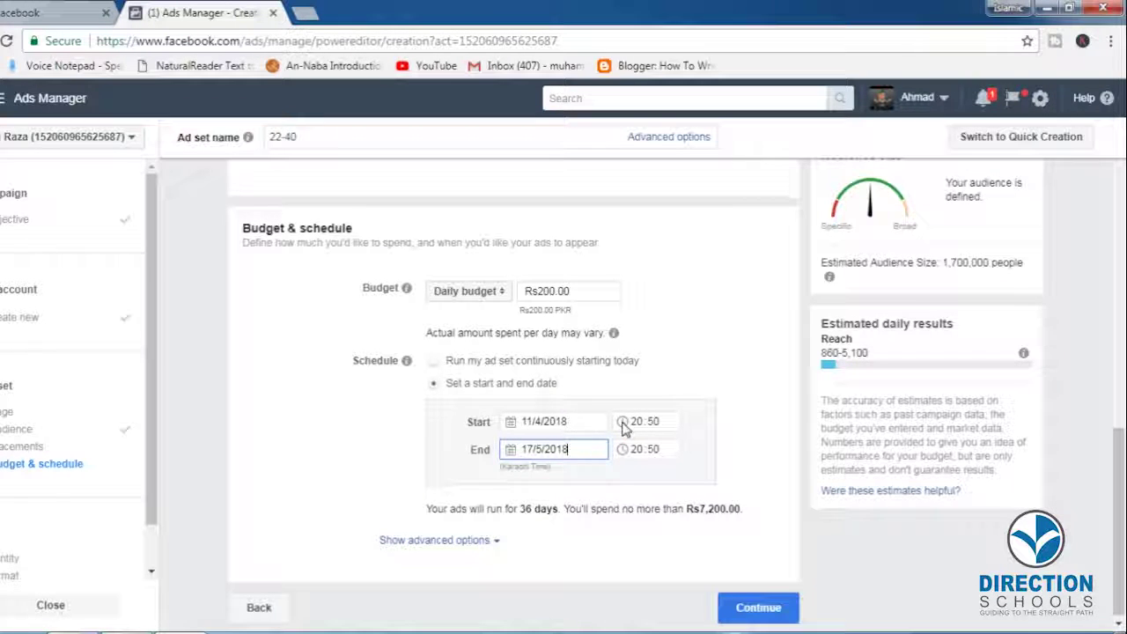
Set the ad set's end date to 17/4/2018 and expand the advanced budget and schedule options
click(546, 449)
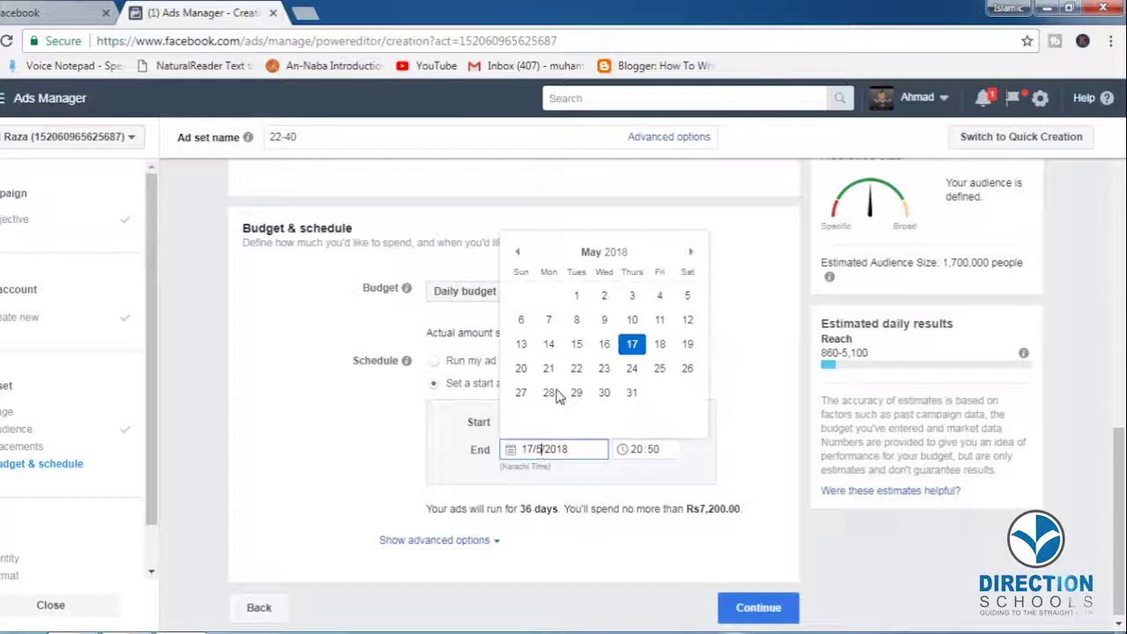
click(518, 253)
click(576, 345)
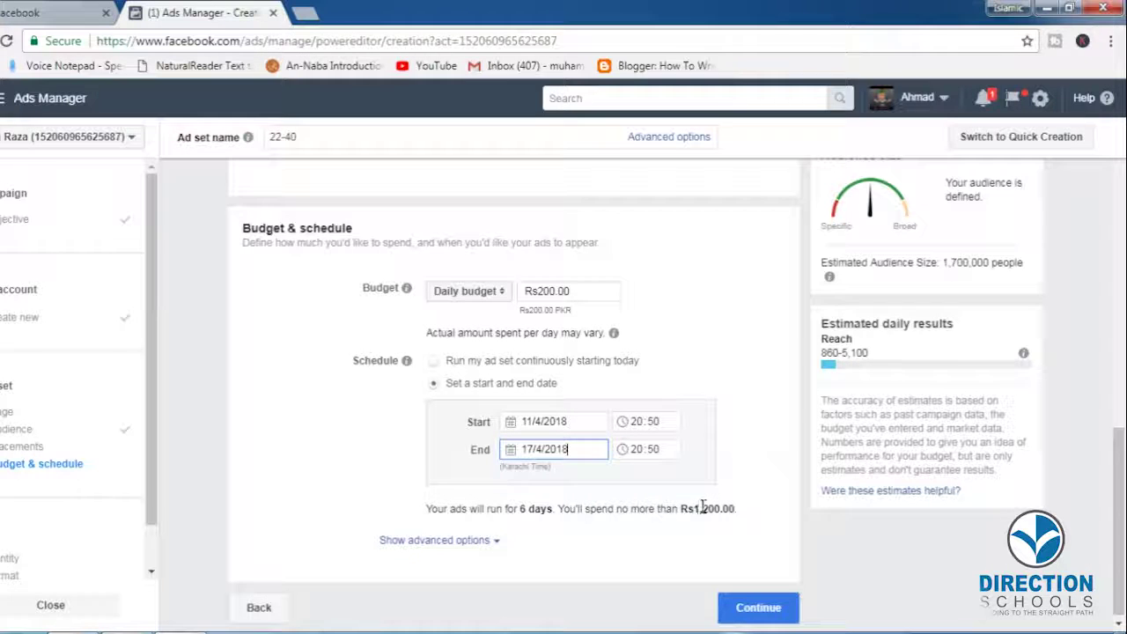
click(473, 544)
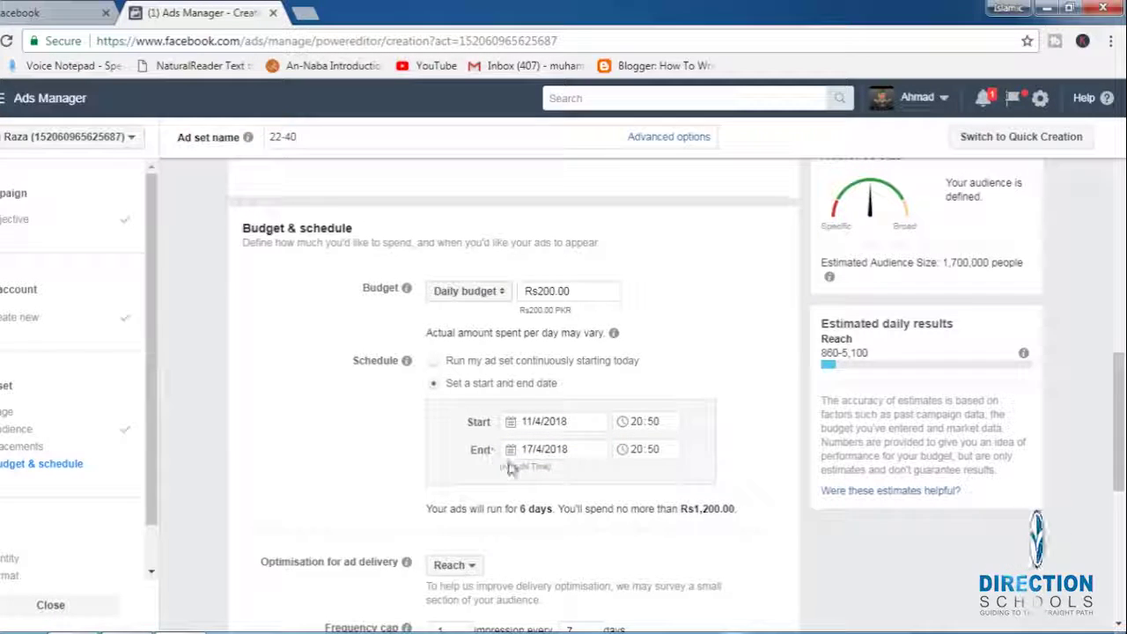
Review the advanced budget options, keep the frequency cap at 1 impression every 7 days, and continue to the ad setup
scroll(497, 456, down, 2)
click(586, 461)
click(588, 455)
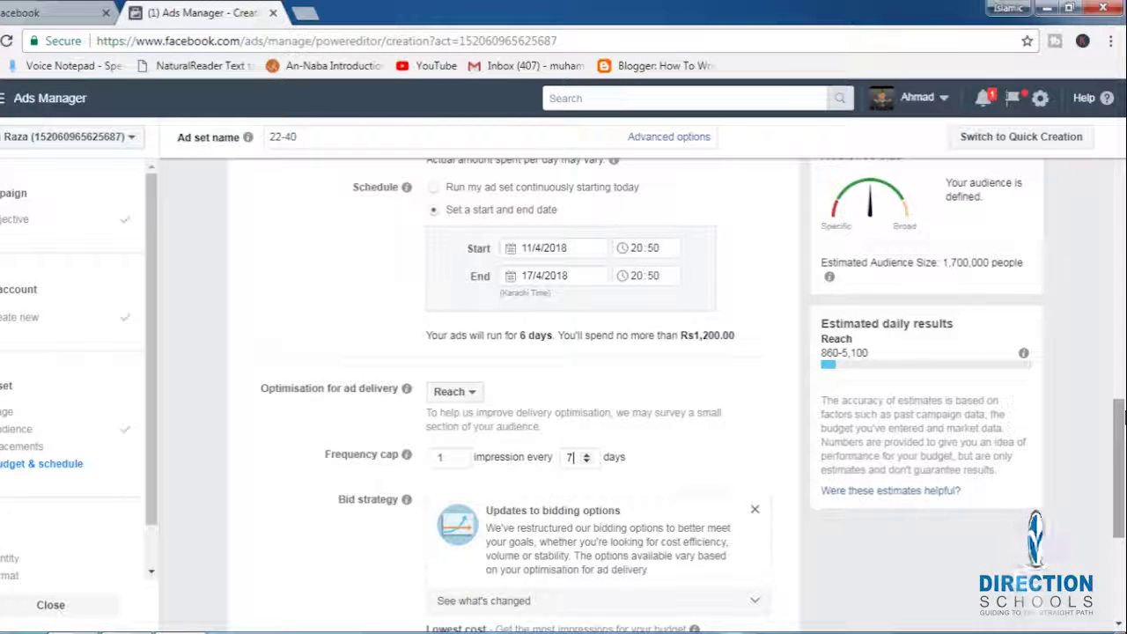
scroll(1121, 412, down, 2)
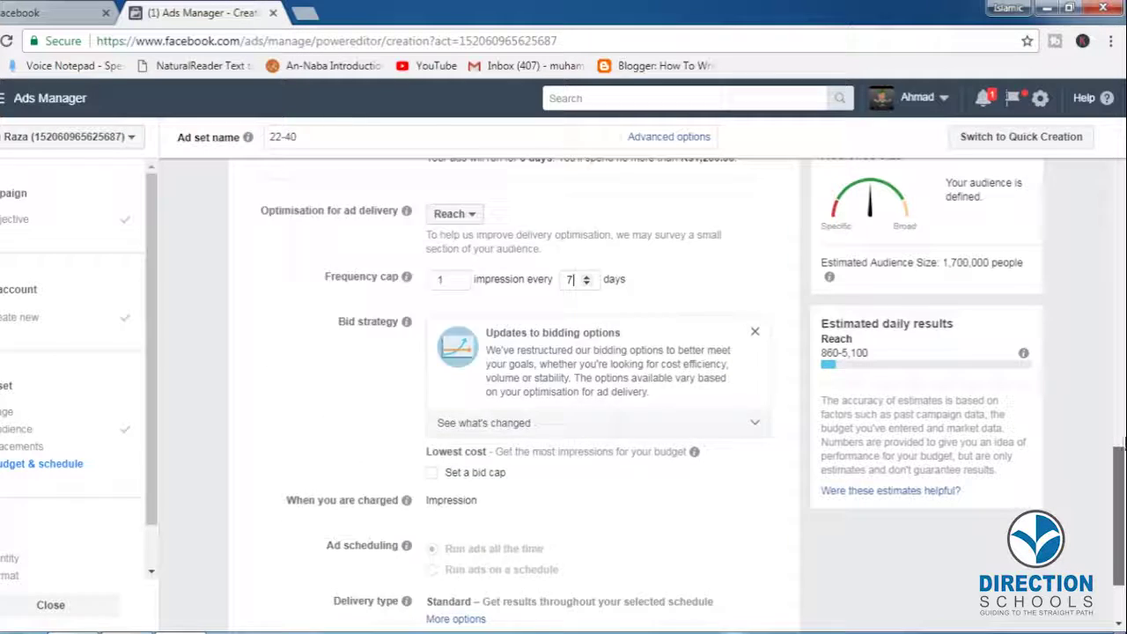
scroll(1121, 454, up, 3)
scroll(1121, 450, down, 2)
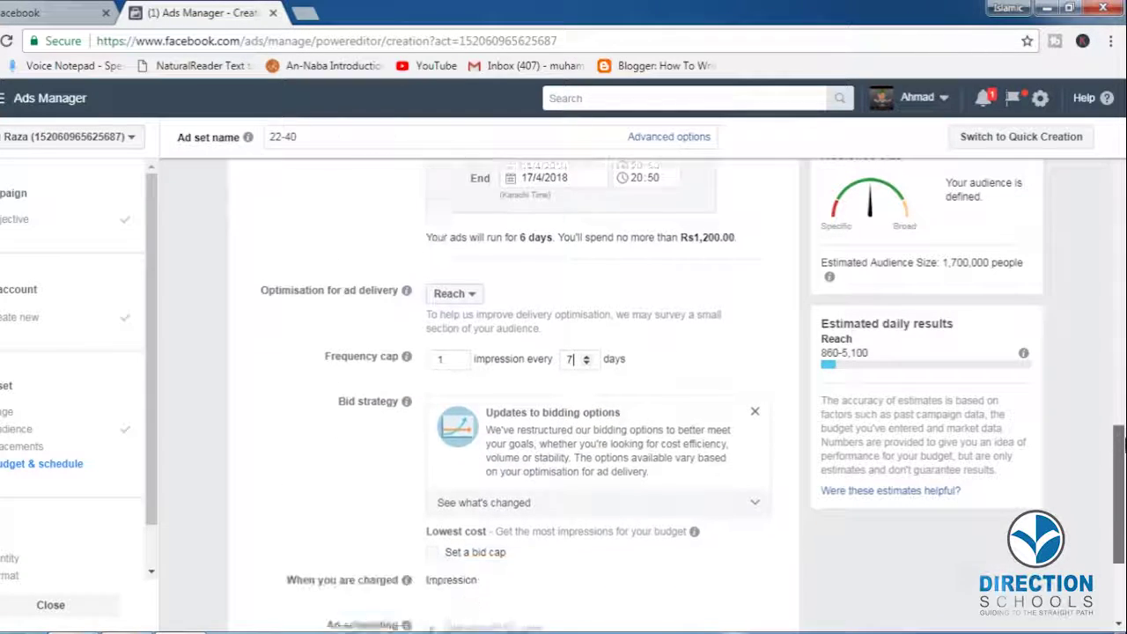
scroll(551, 377, up, 2)
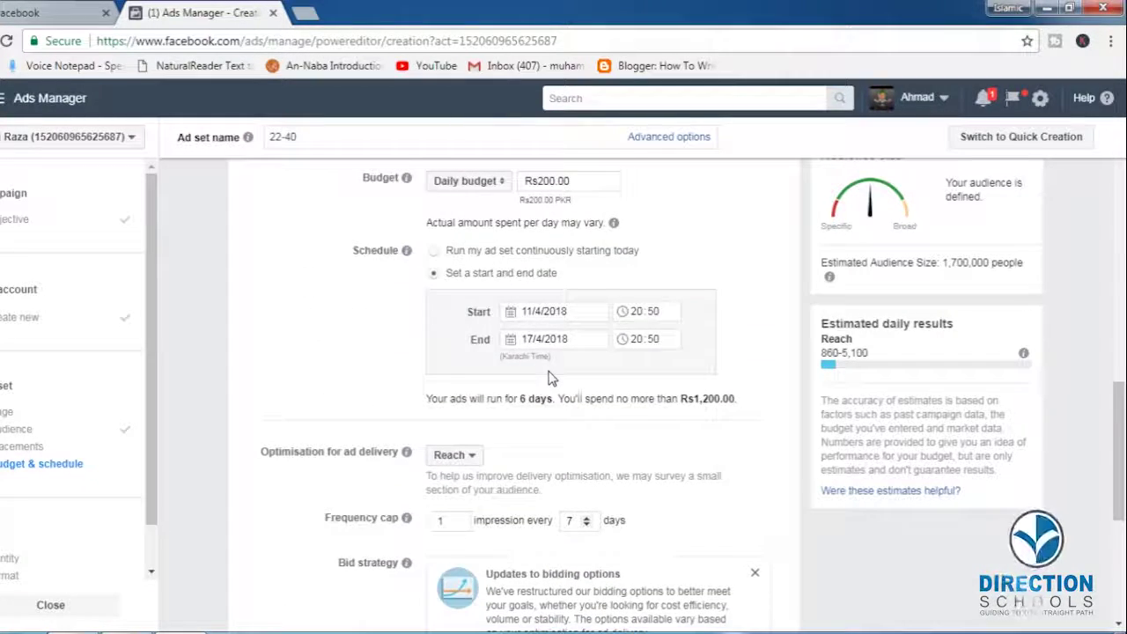
scroll(551, 377, down, 4)
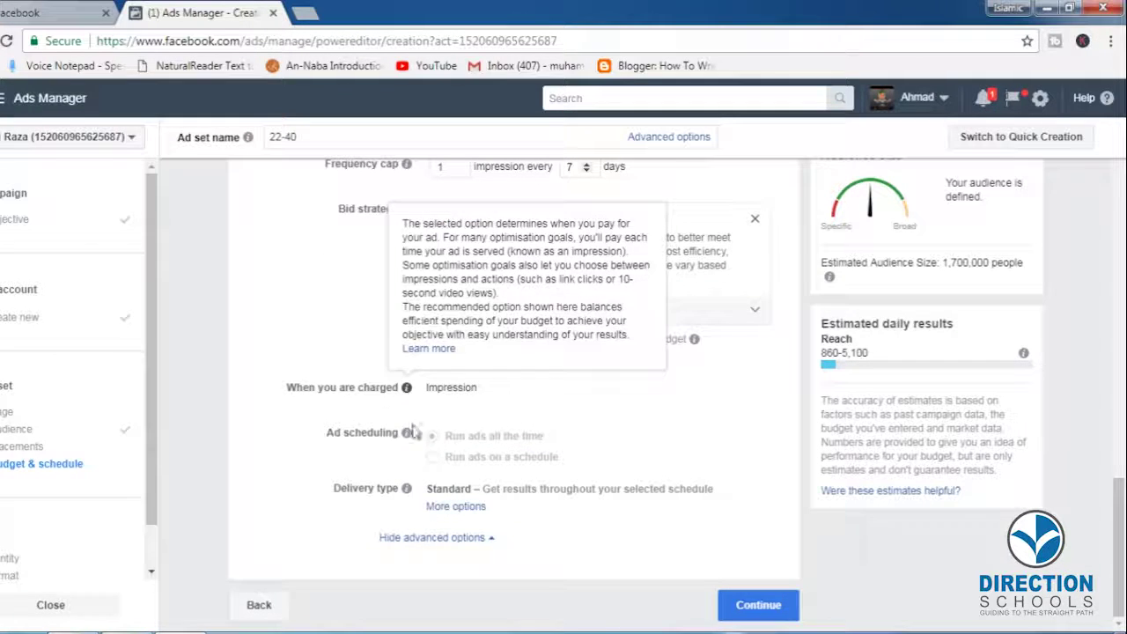
click(757, 606)
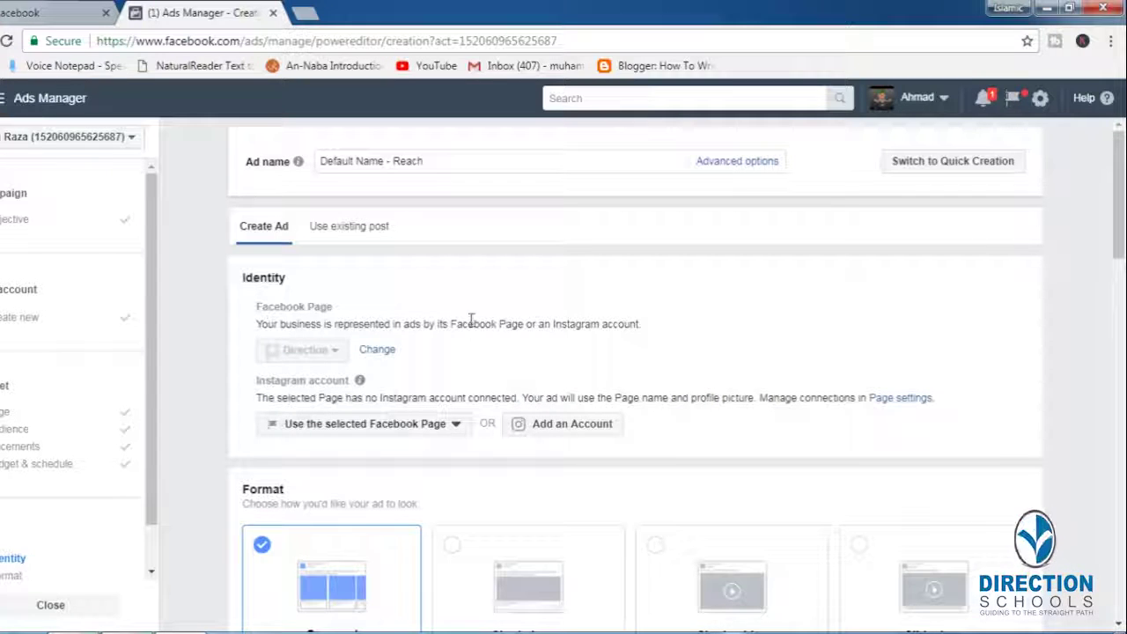
Choose the Single image ad format and examine its upload options and recommended image specs
drag(1121, 201, 1122, 254)
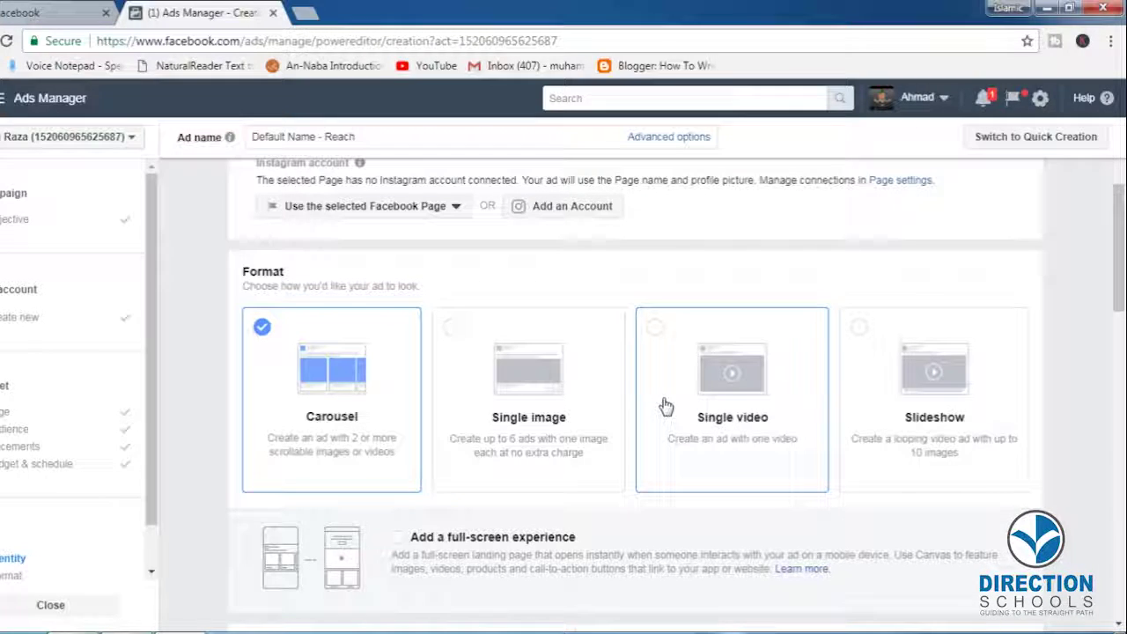
click(541, 419)
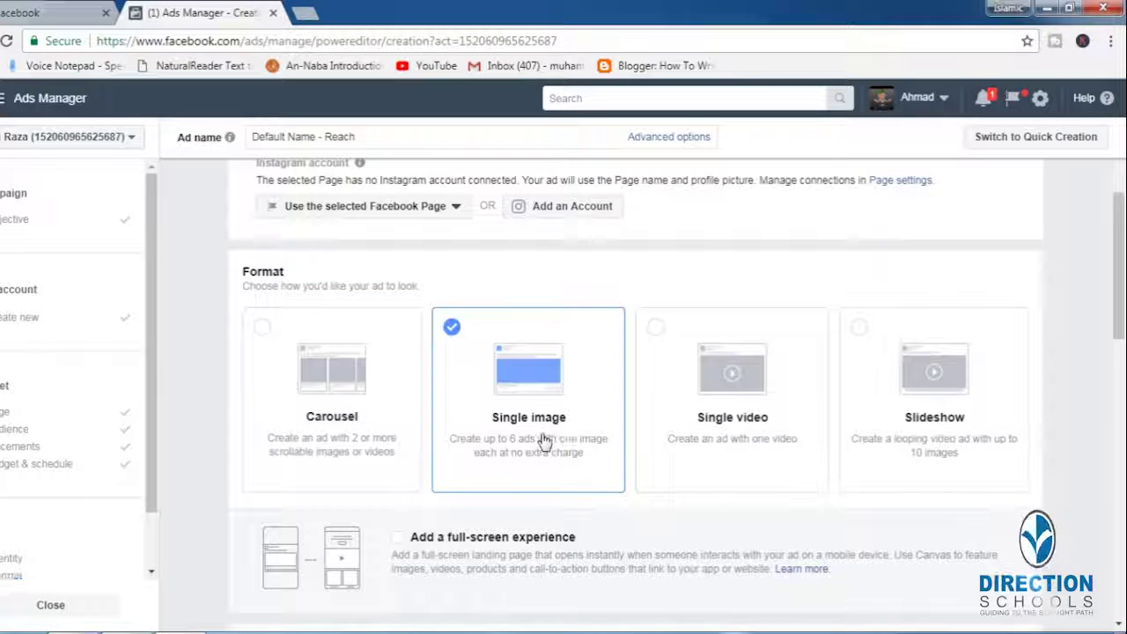
scroll(702, 419, down, 1)
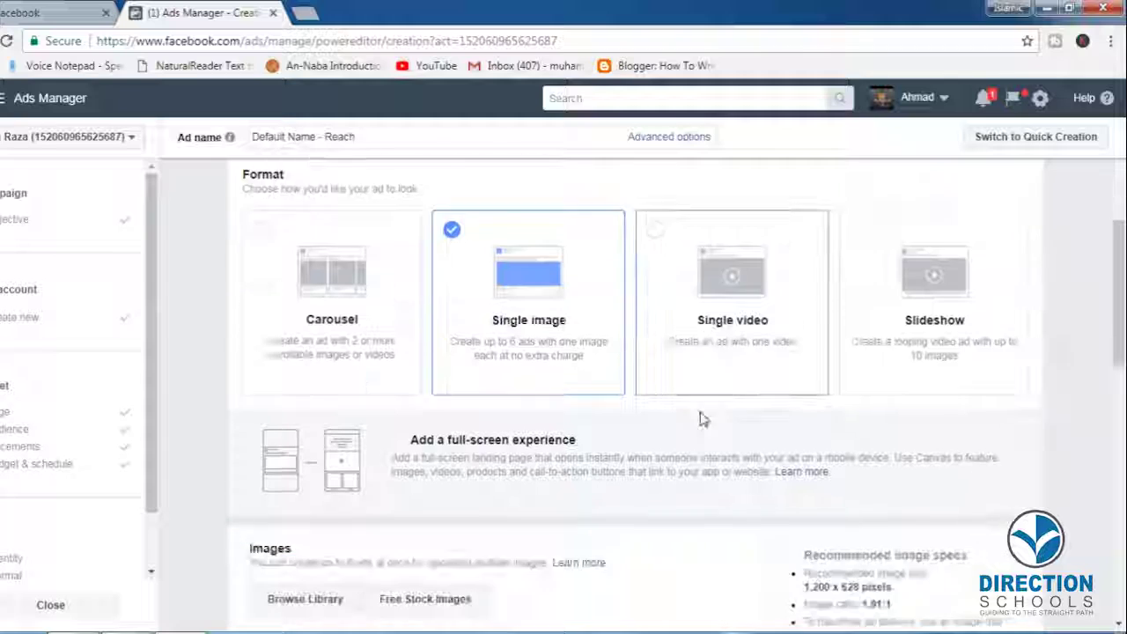
scroll(692, 436, down, 1)
scroll(675, 464, down, 2)
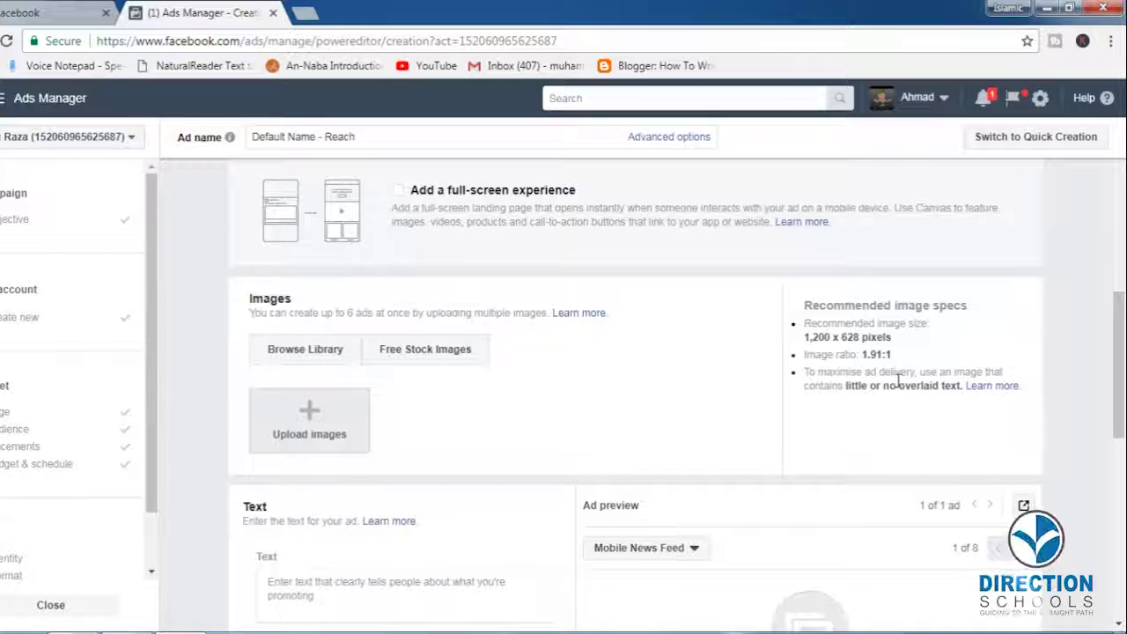
scroll(696, 487, up, 1)
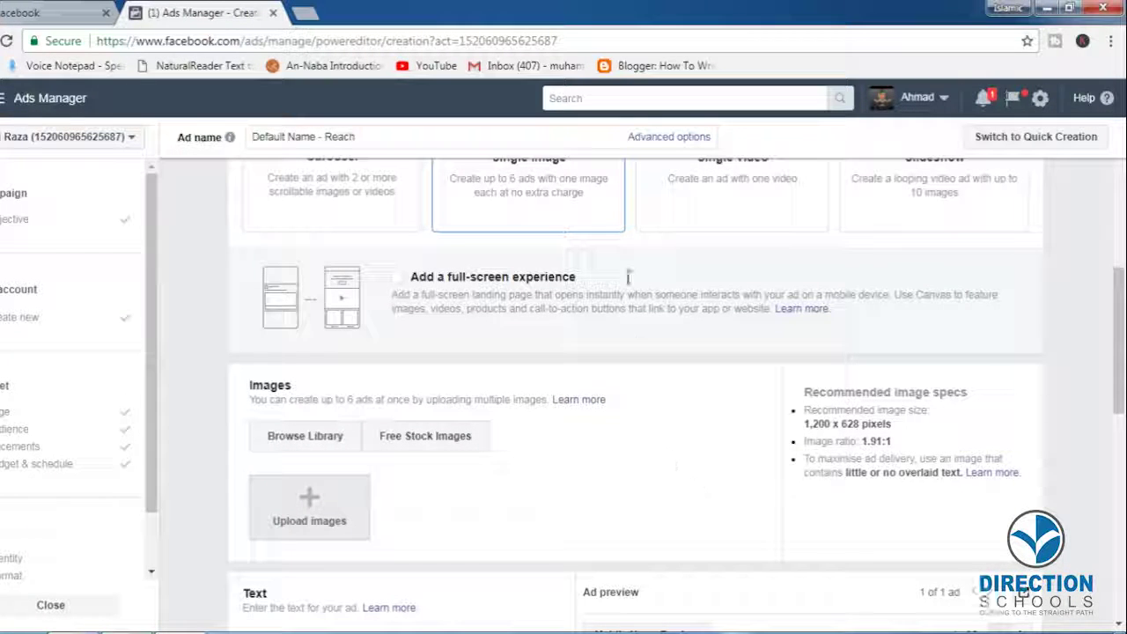
scroll(999, 252, up, 2)
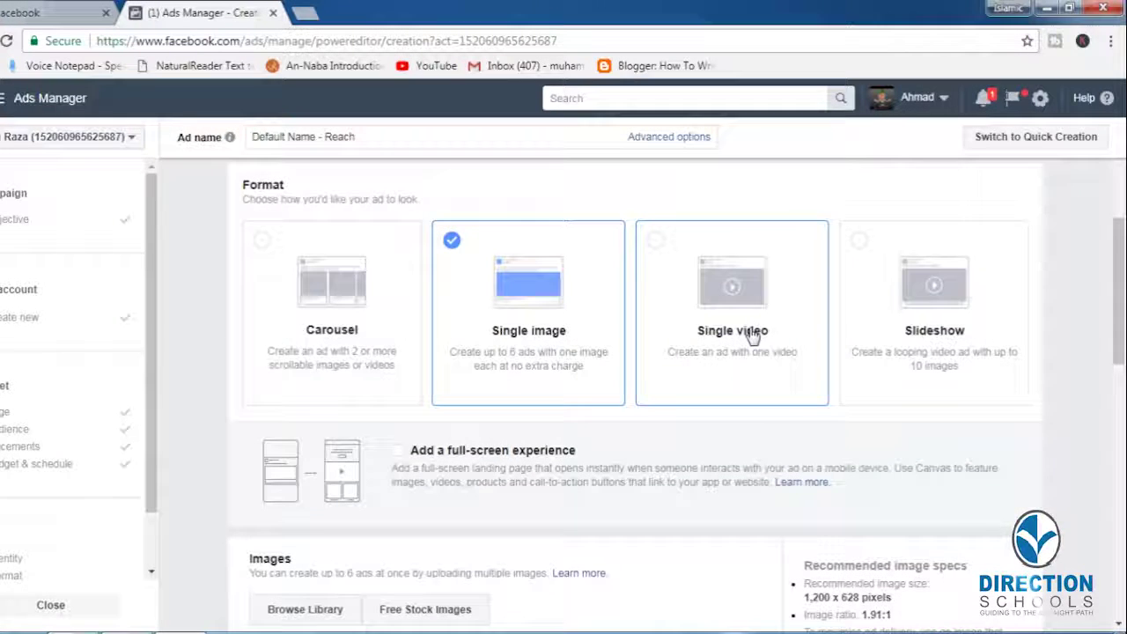
Switch the ad format to Single video and look through its video specifications, upload options and ad text section
click(753, 334)
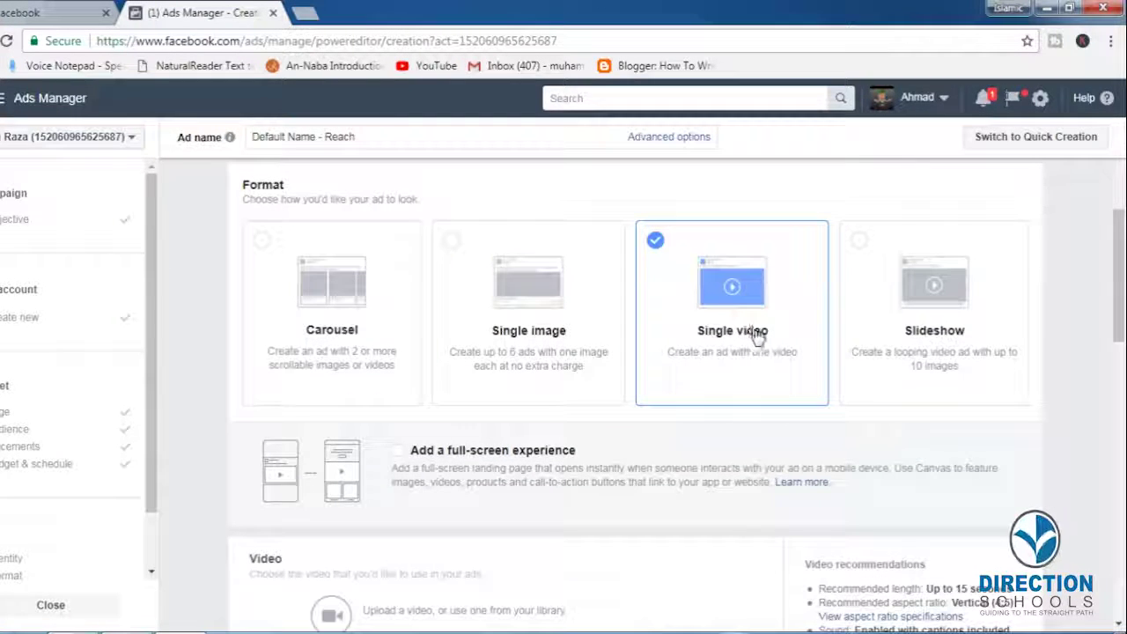
scroll(810, 370, down, 1)
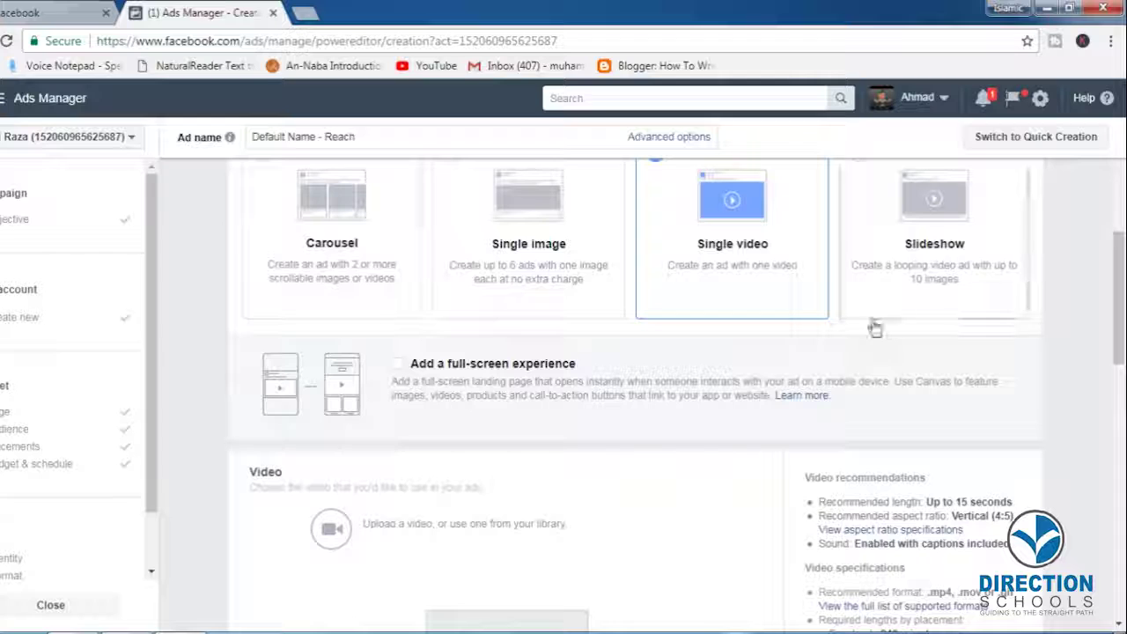
scroll(882, 409, down, 1)
scroll(892, 414, down, 1)
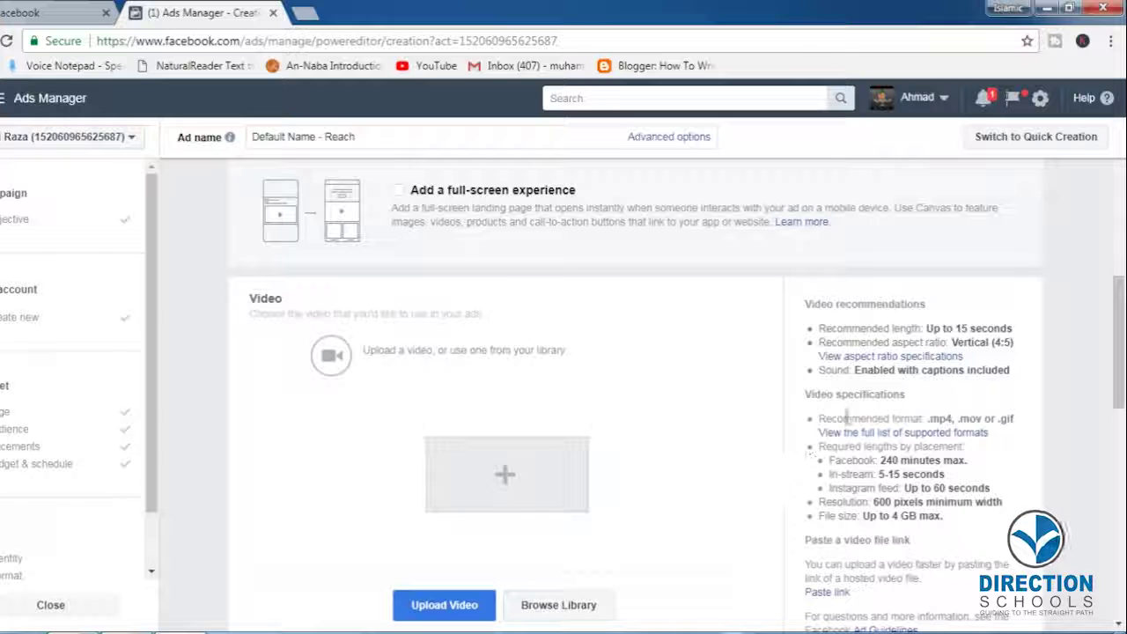
scroll(898, 420, down, 1)
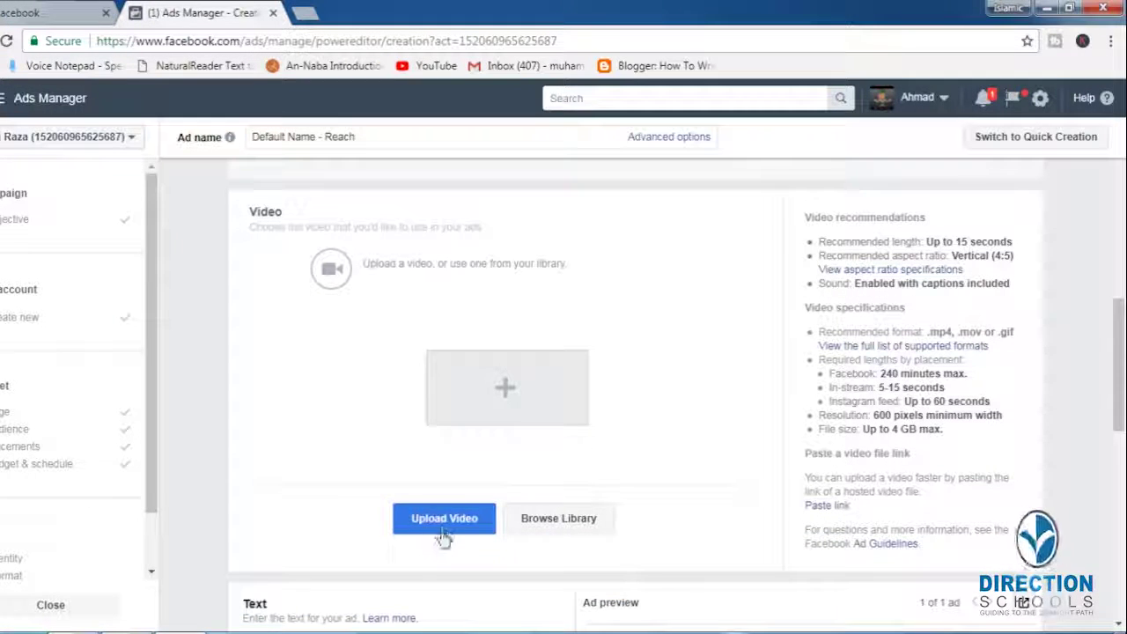
scroll(523, 385, down, 2)
scroll(546, 389, down, 1)
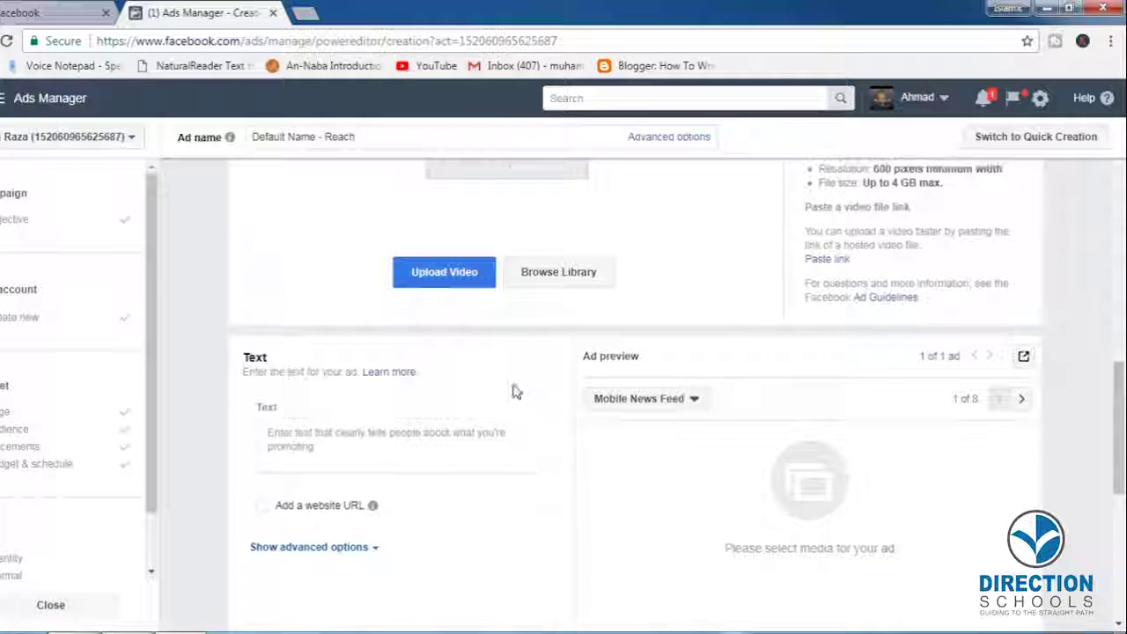
click(352, 446)
scroll(370, 436, down, 1)
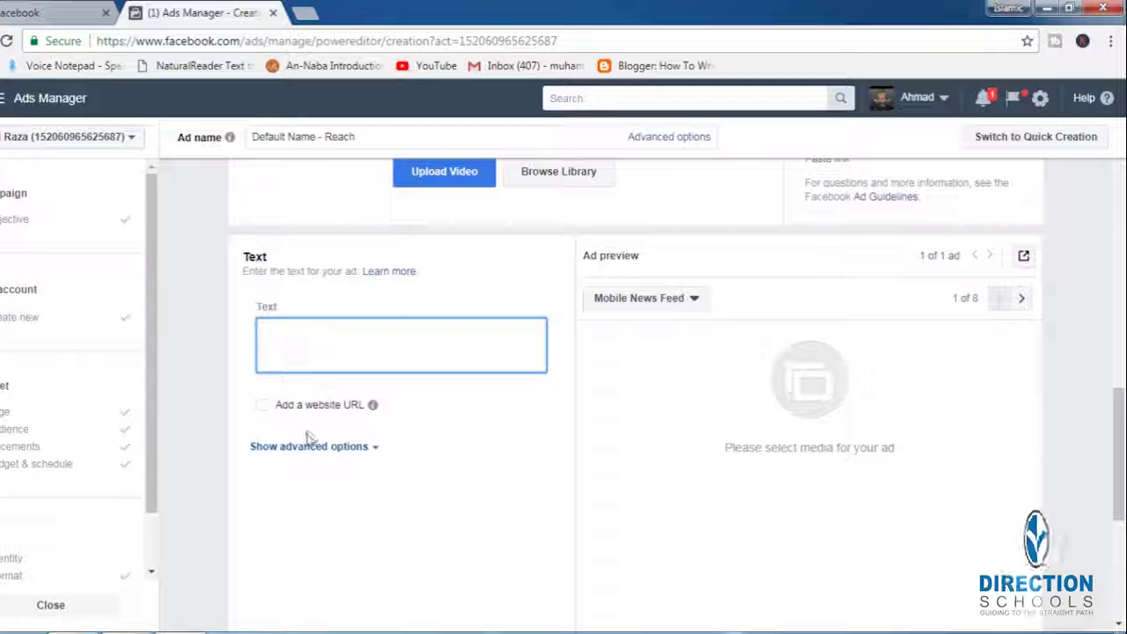
scroll(518, 396, down, 1)
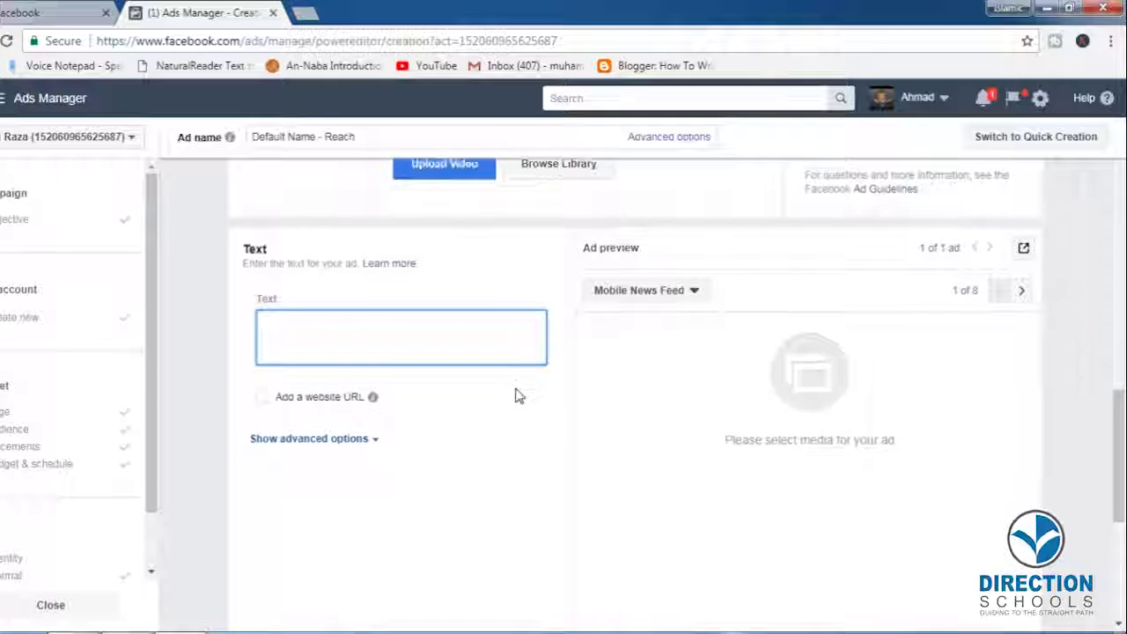
scroll(518, 397, down, 4)
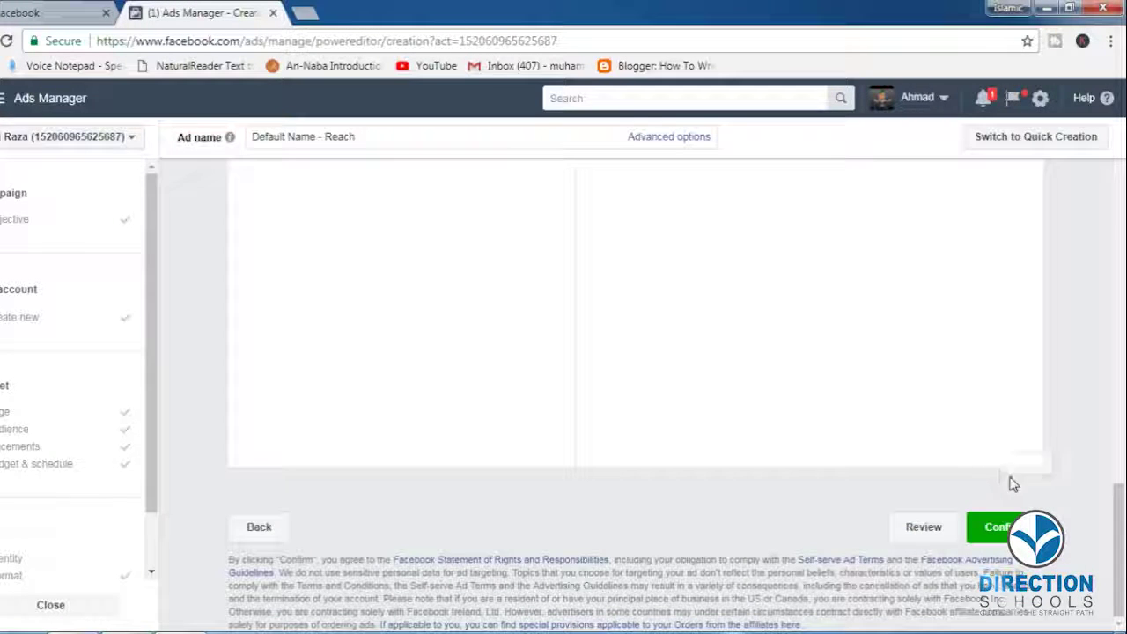
Review the draft campaign's ad set settings and the ad's flagged error, and try to confirm the campaign
click(923, 527)
text(a)
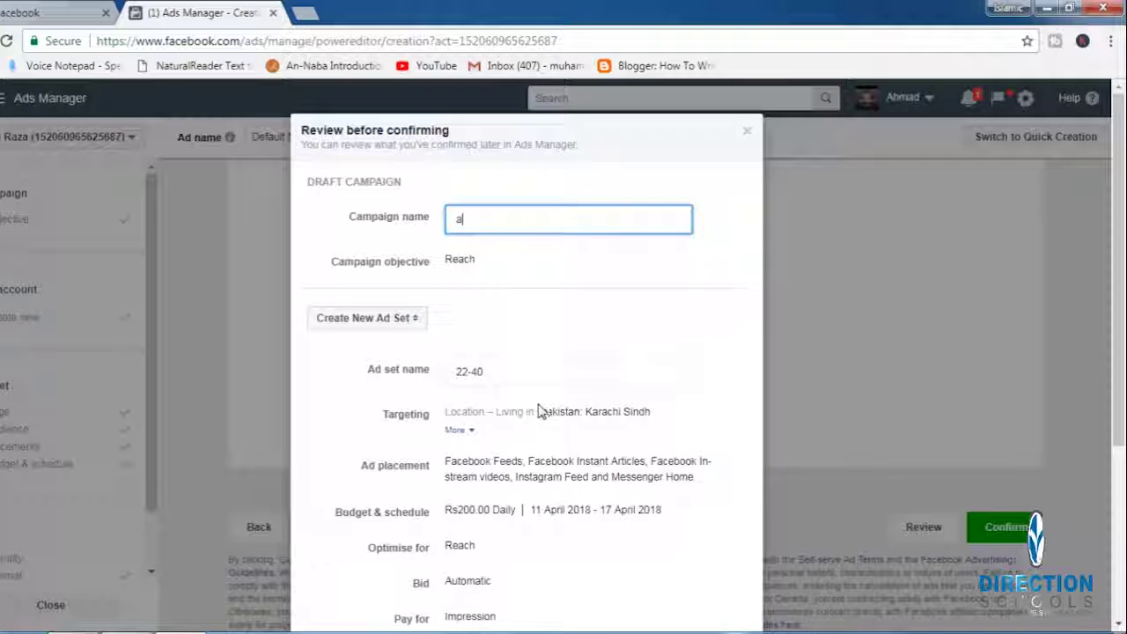
scroll(542, 411, down, 3)
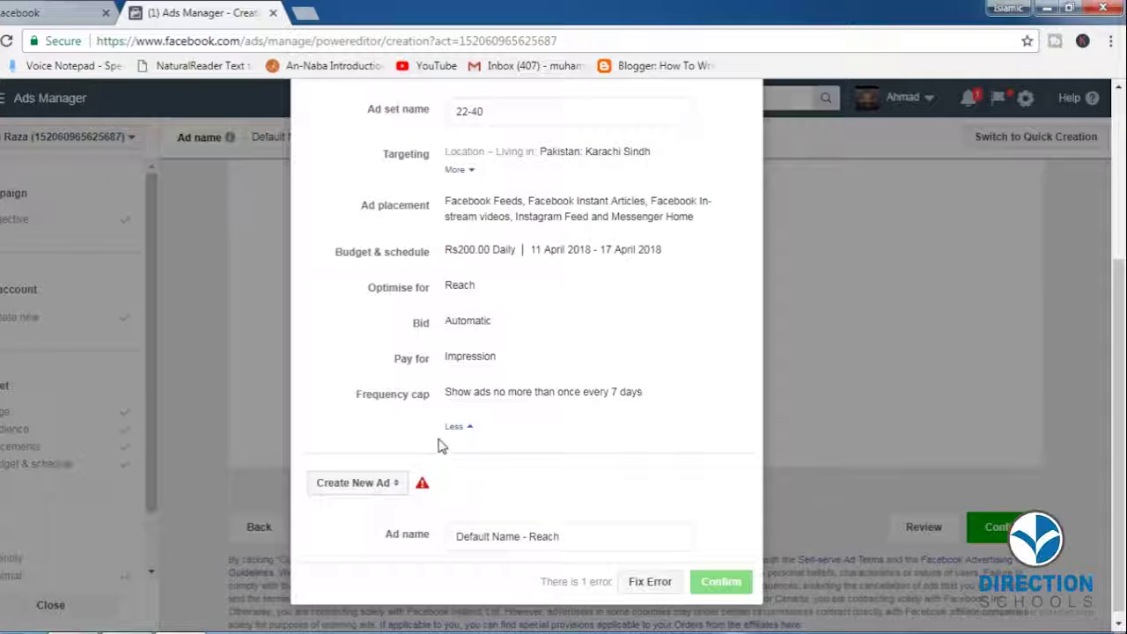
mouse_move(423, 487)
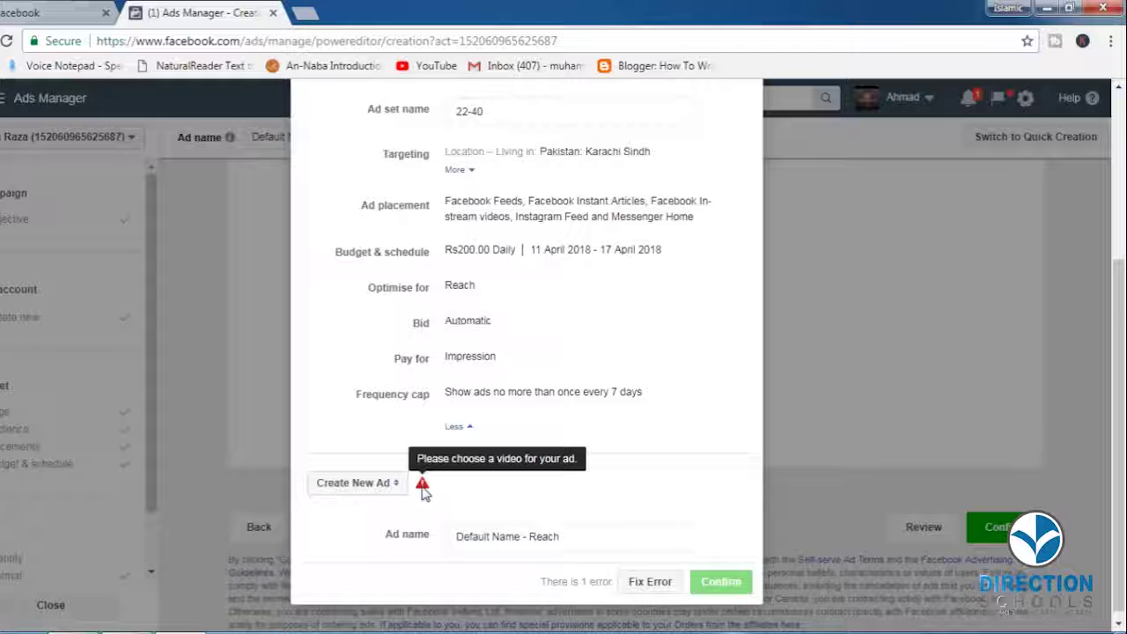
scroll(467, 361, down, 1)
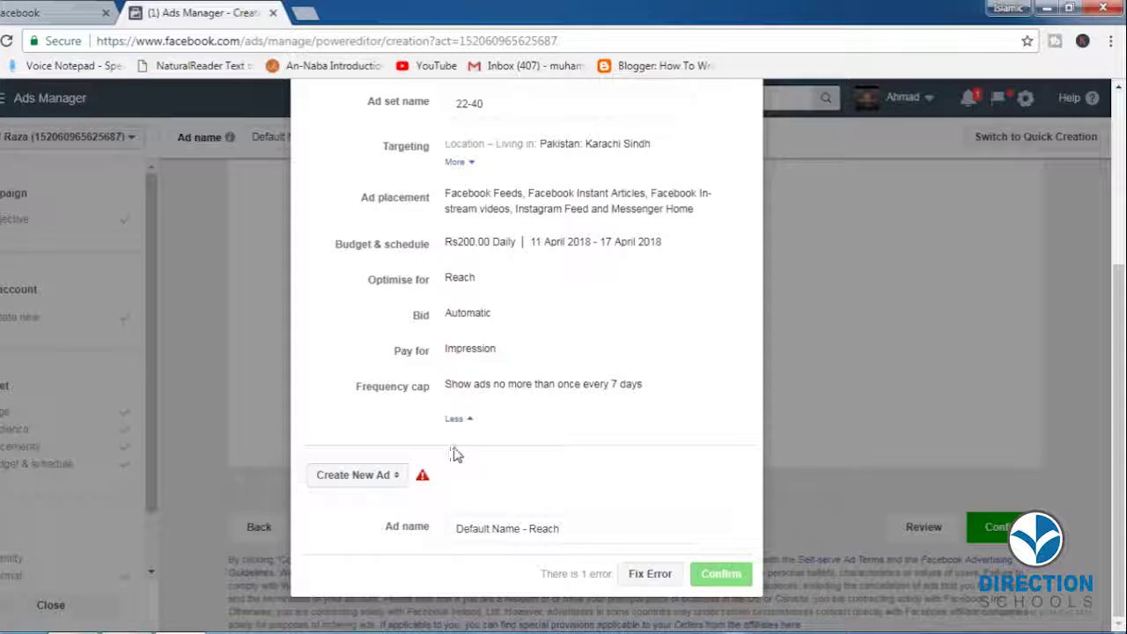
scroll(483, 441, up, 1)
scroll(479, 407, up, 3)
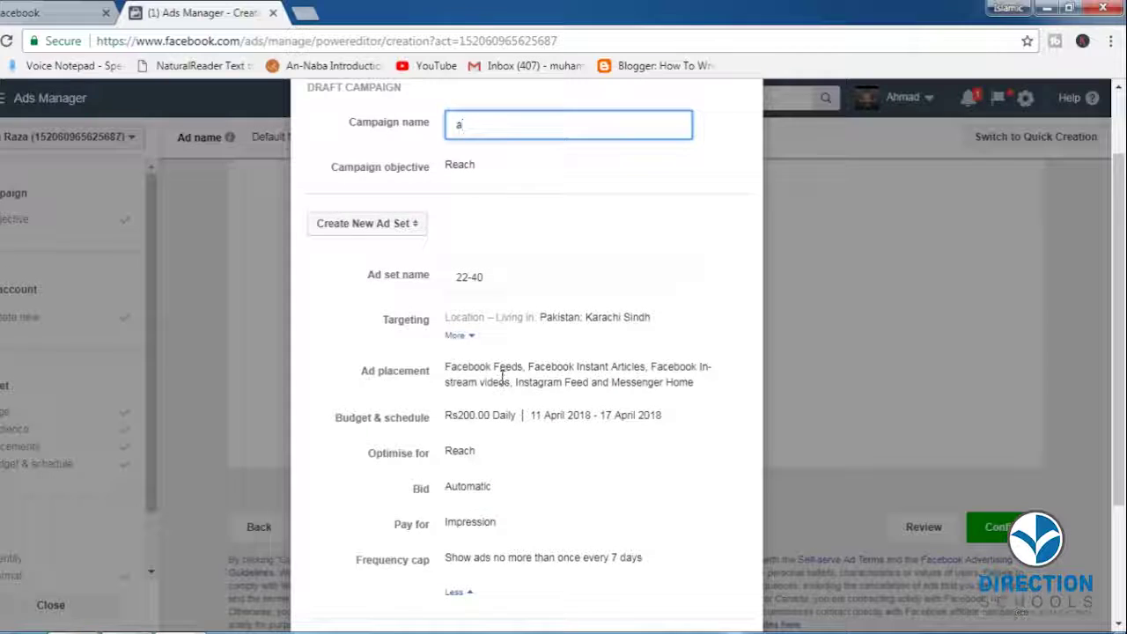
scroll(528, 374, down, 3)
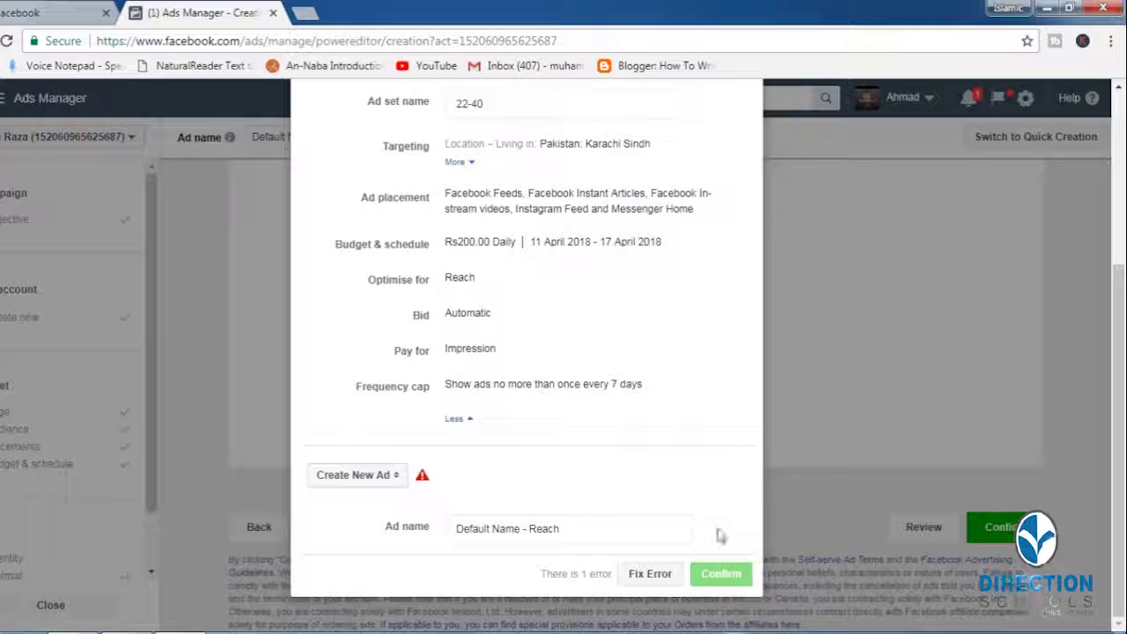
click(659, 574)
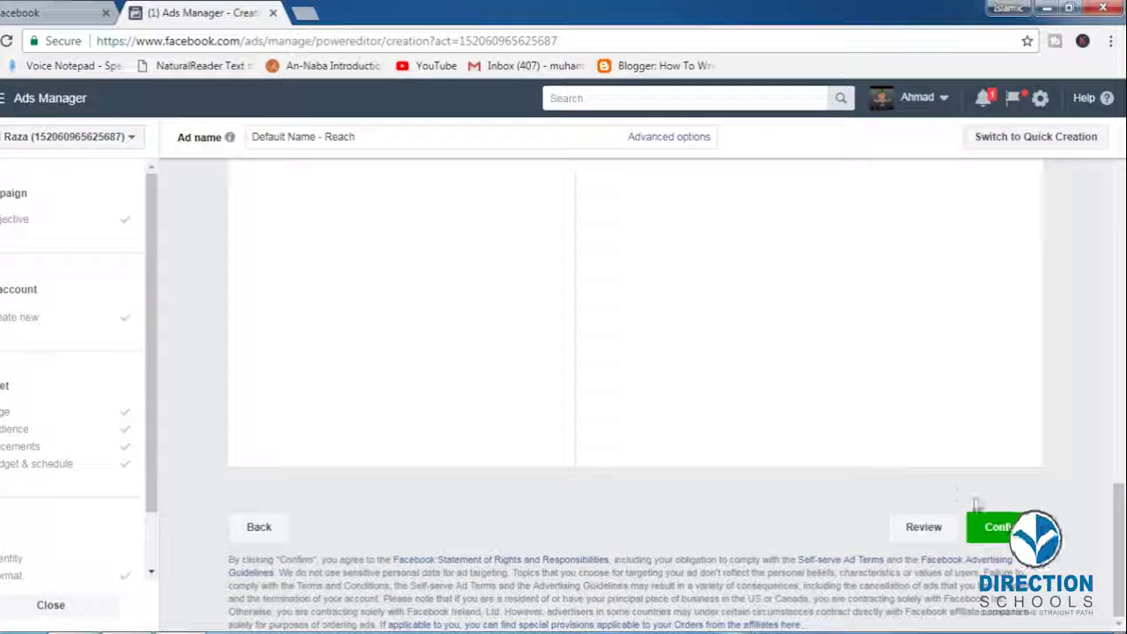
click(998, 526)
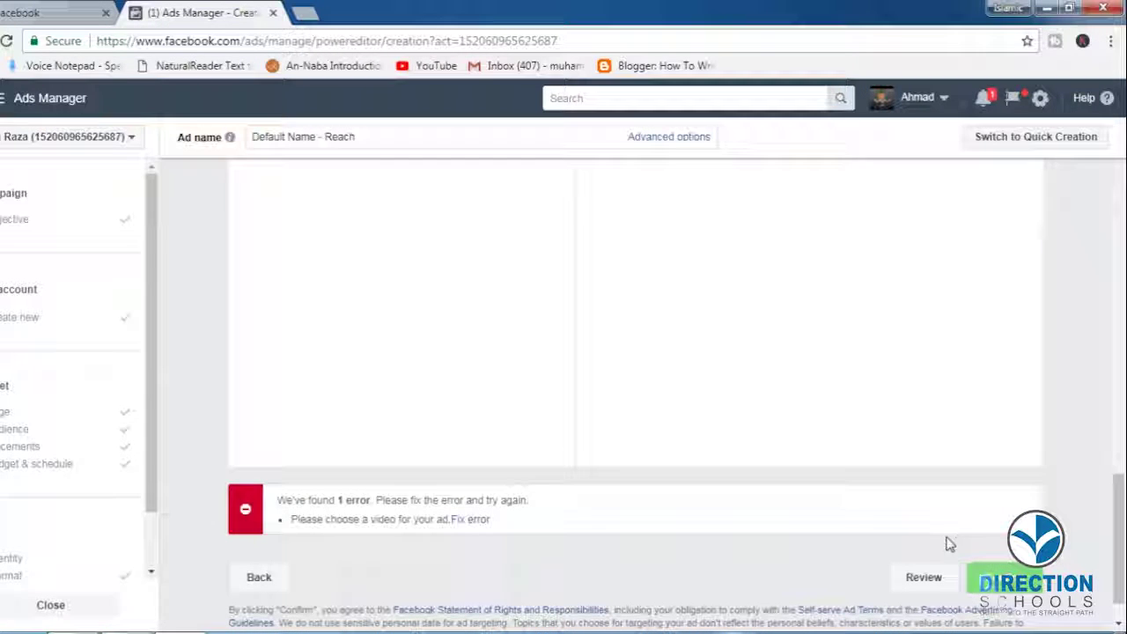
Change the ad format to Single image and confirm the campaign to proceed to payment
scroll(511, 485, up, 10)
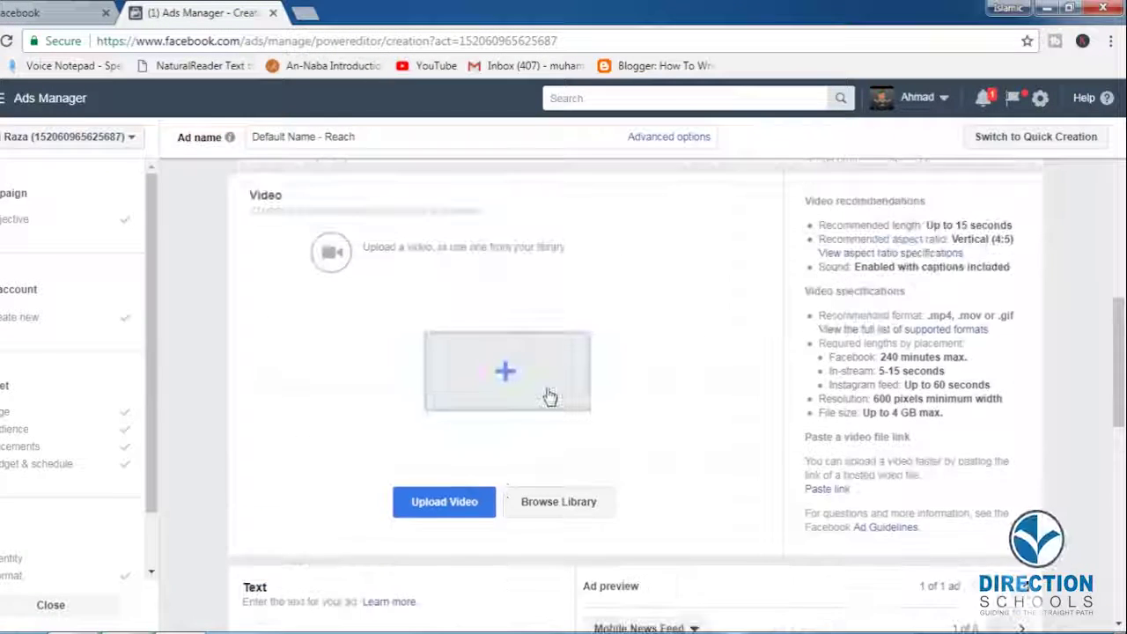
click(557, 412)
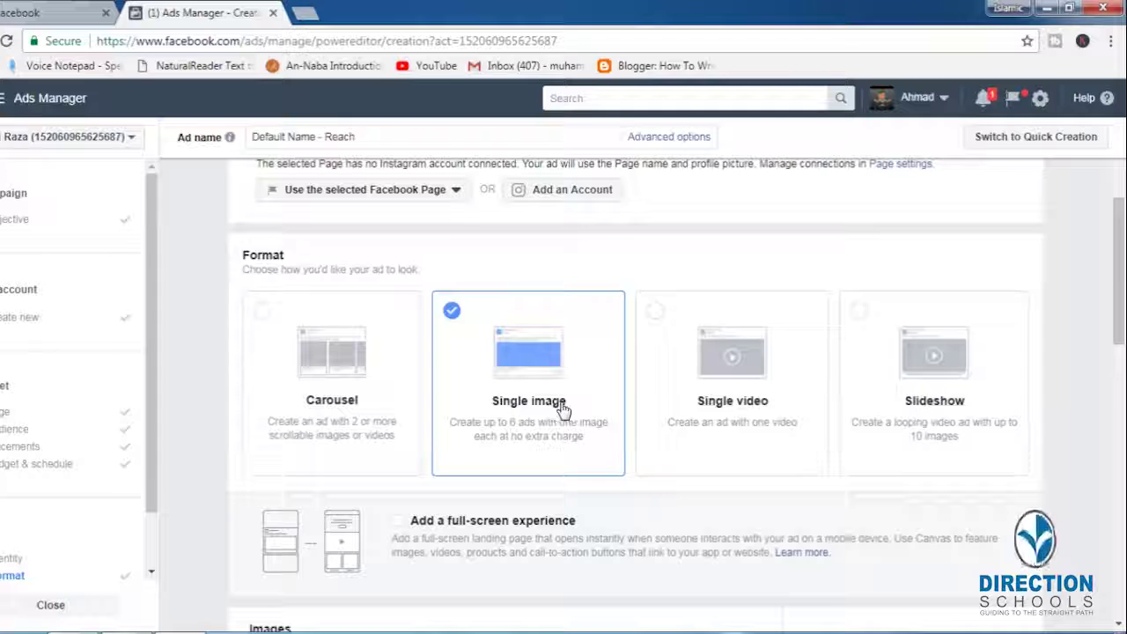
scroll(563, 410, down, 3)
scroll(566, 410, down, 8)
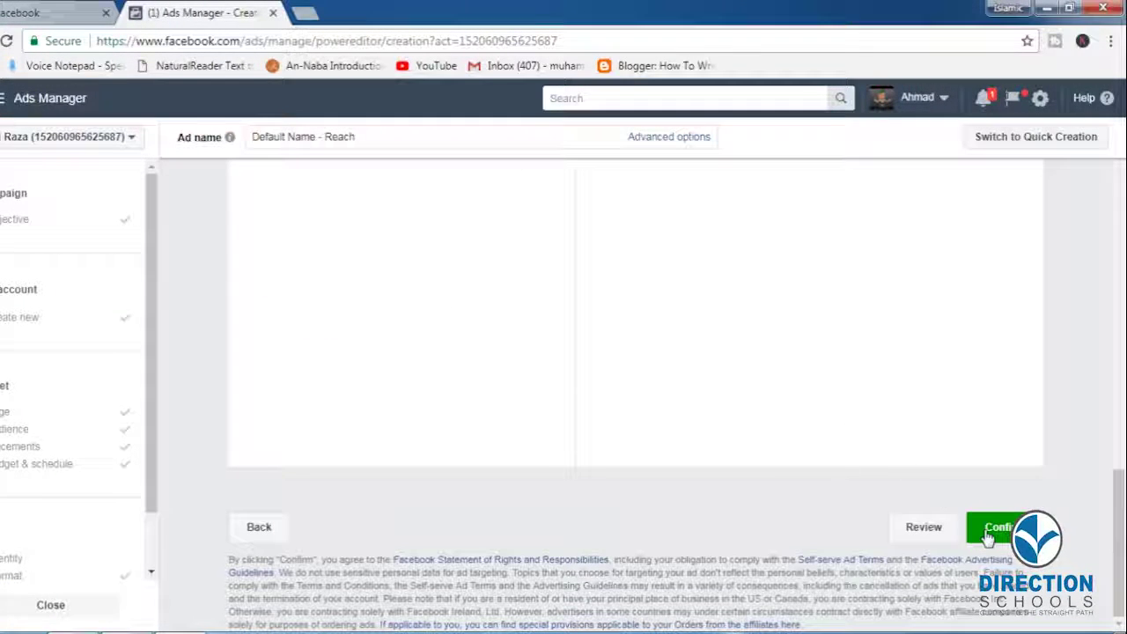
click(995, 533)
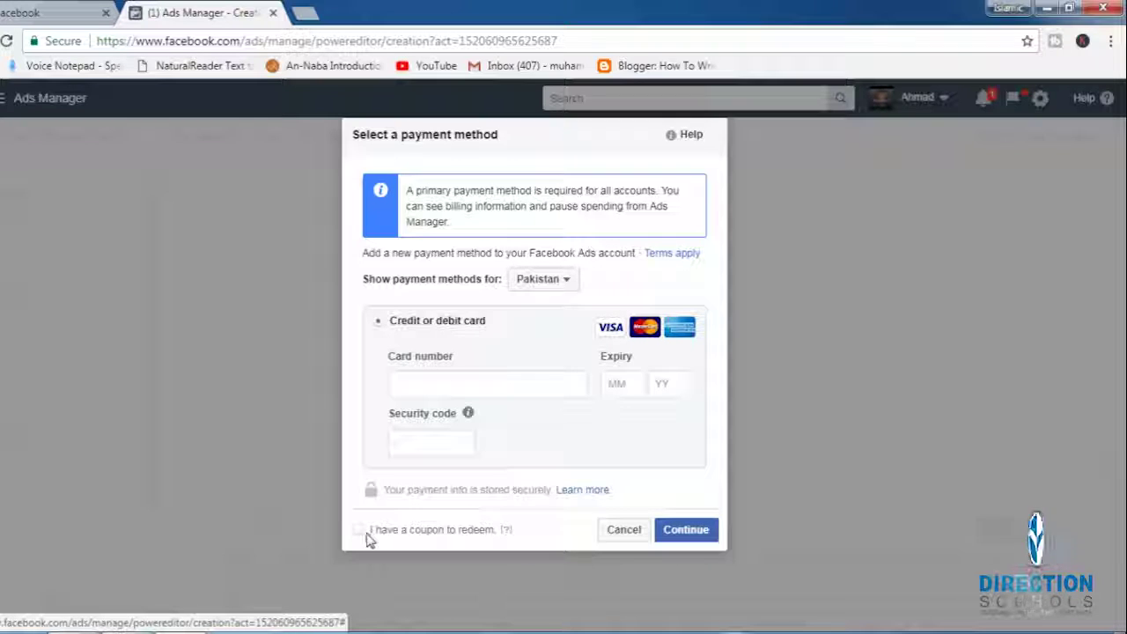
Try to continue with the credit or debit card payment method for Pakistan, leaving the card fields empty
click(686, 530)
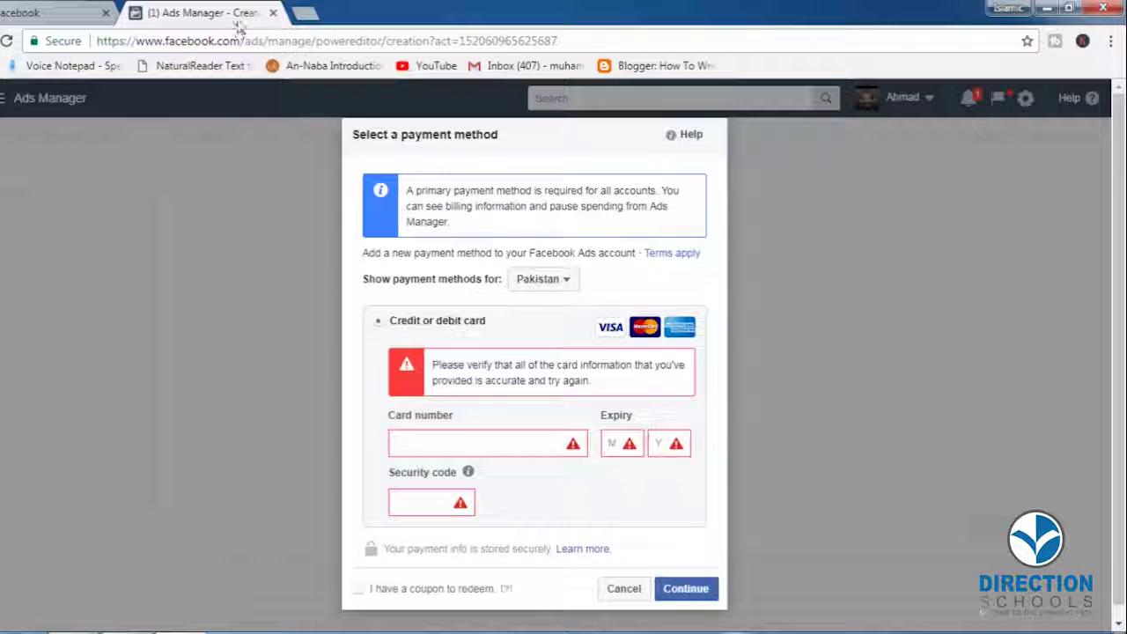
click(12, 15)
click(162, 16)
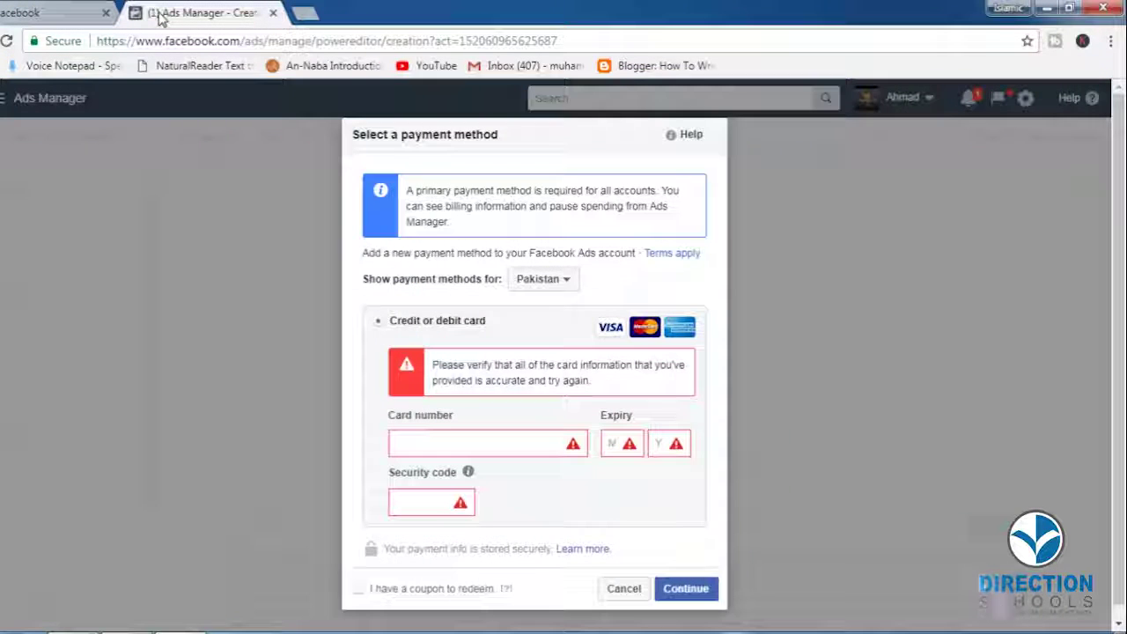